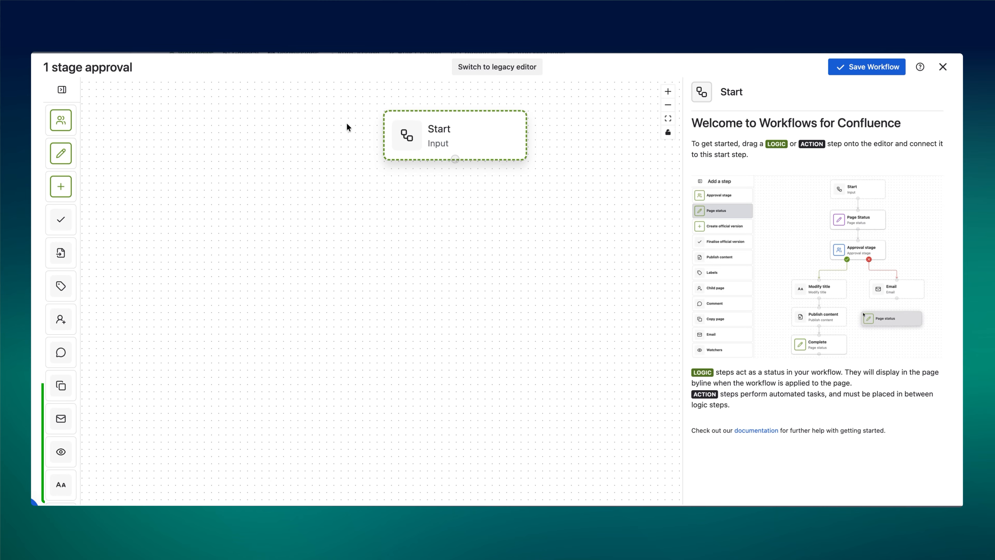
Step: Look through the available workflow steps, the canvas zoom and fit controls, and the help resources
mouse_move(72, 116)
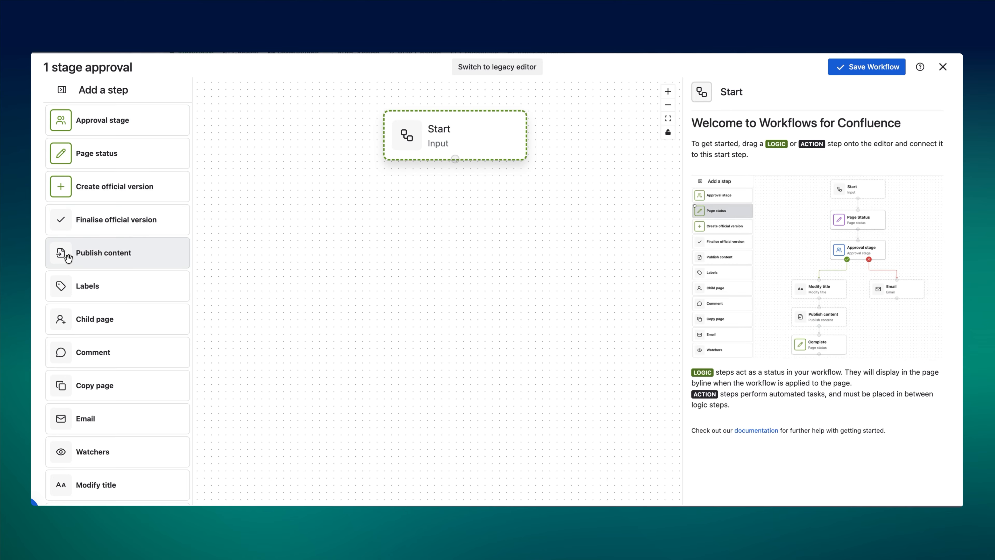
scroll(75, 428, "down", 1)
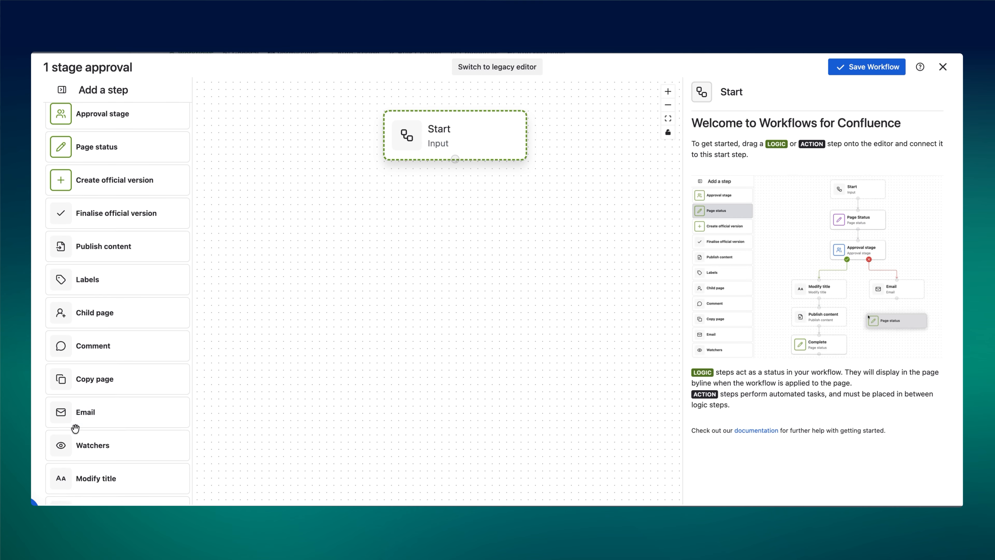
scroll(74, 427, "down", 3)
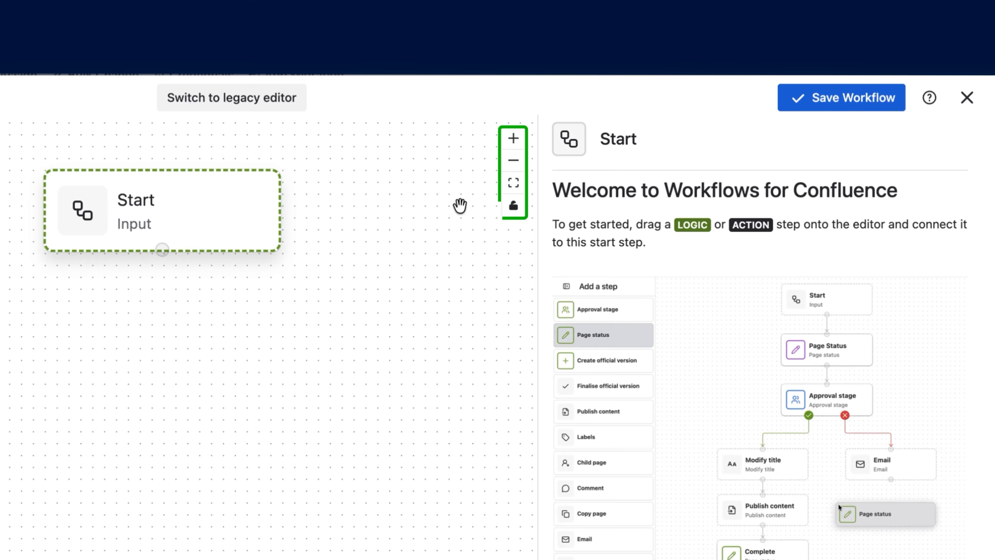
left_click(518, 140)
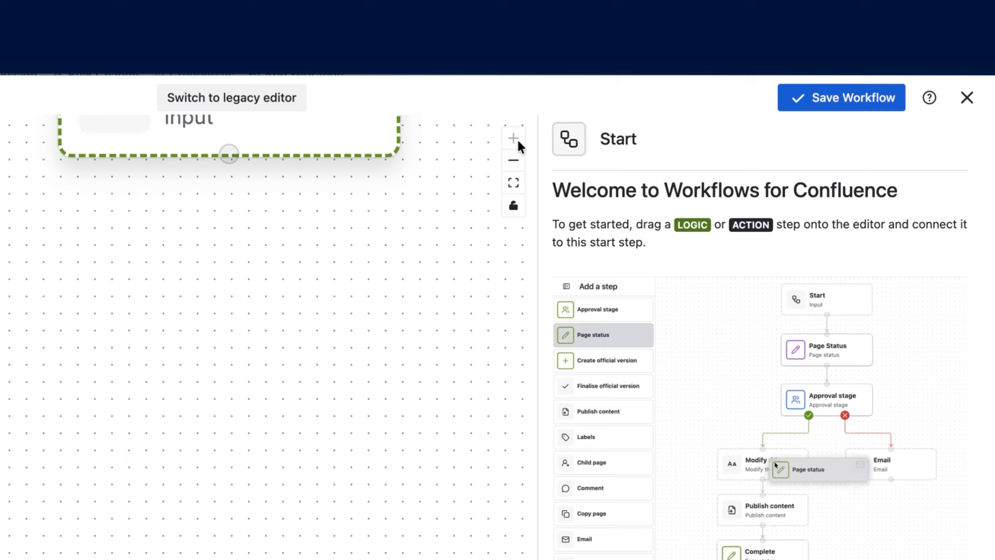
left_click(514, 183)
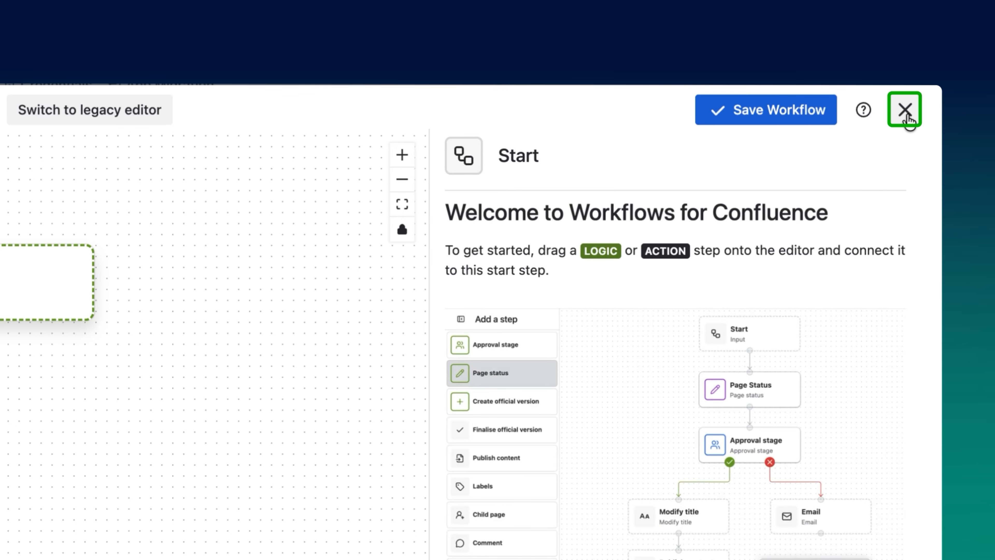
left_click(865, 114)
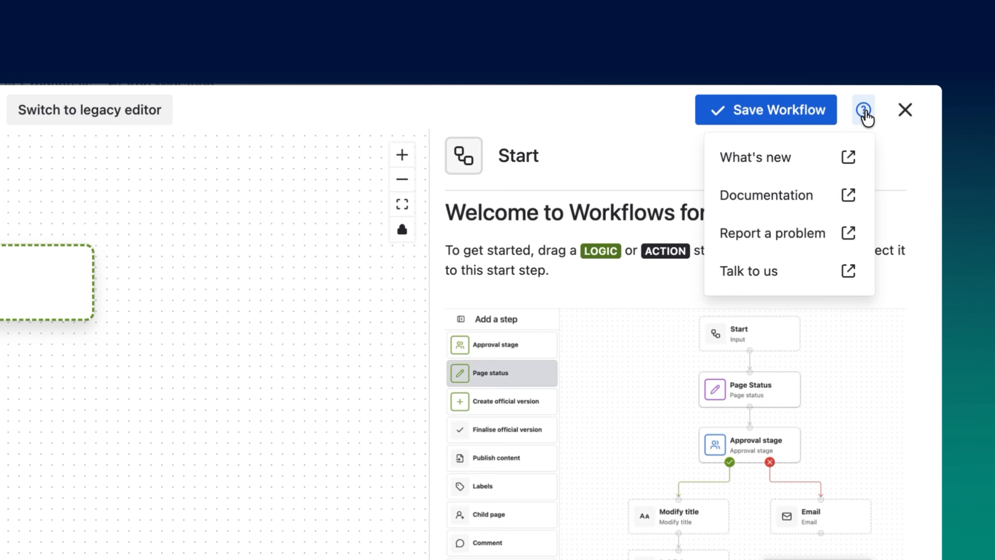
left_click(867, 115)
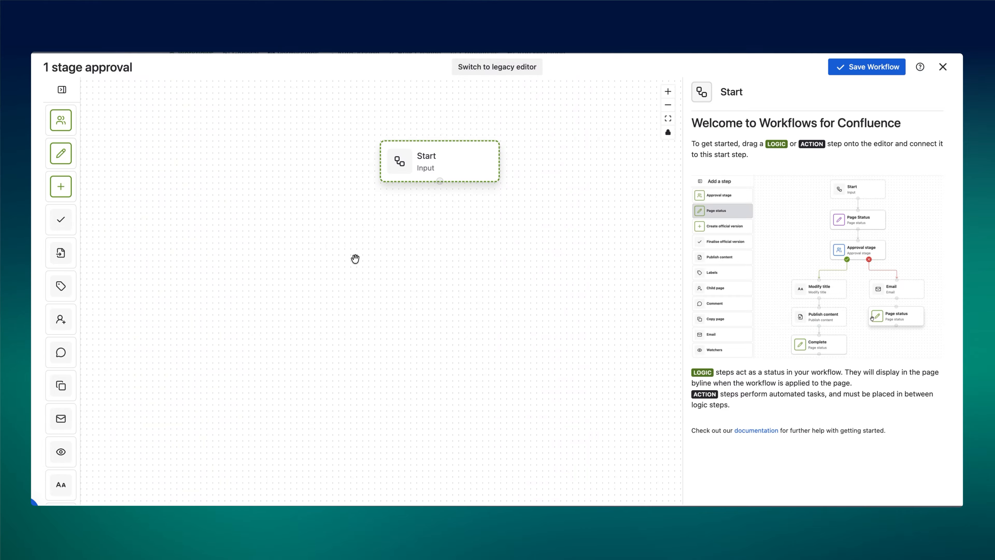
Step: Add a Page status step below Start and expand its transition, expiration and transition restriction options
mouse_move(60, 152)
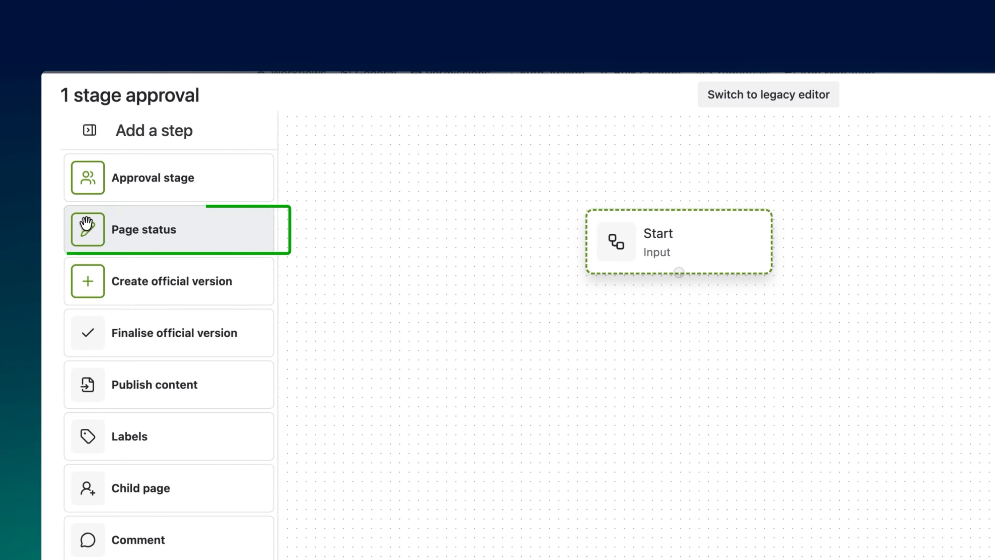
left_click_drag(86, 229, 601, 372)
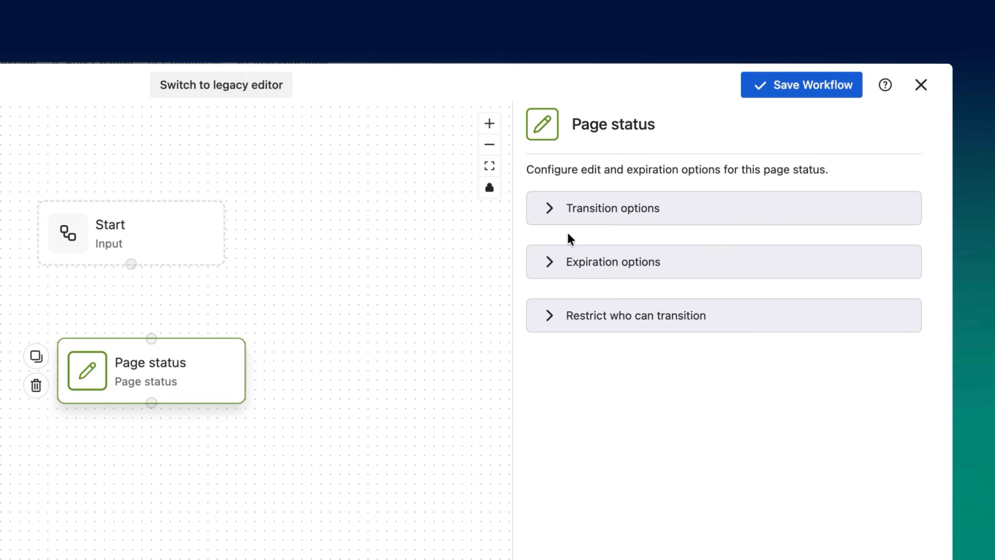
left_click(564, 216)
left_click(566, 445)
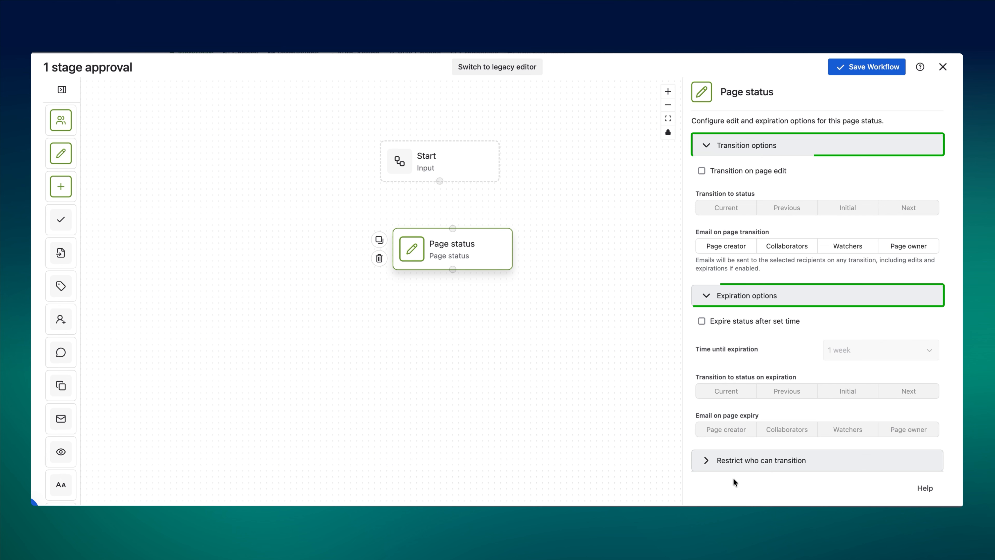
left_click(732, 462)
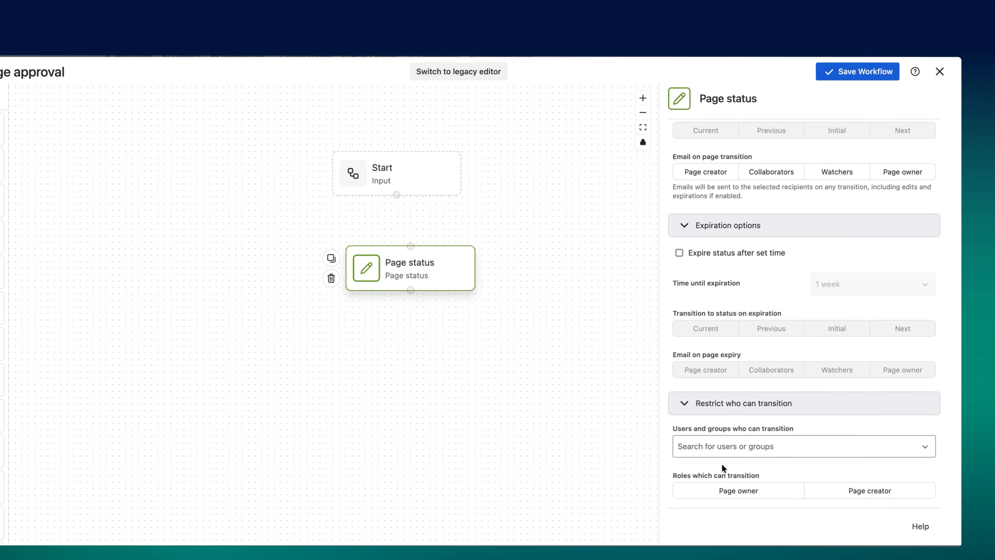
Step: Rename the page status step to Draft and set its icon colour to orange
left_click(747, 92)
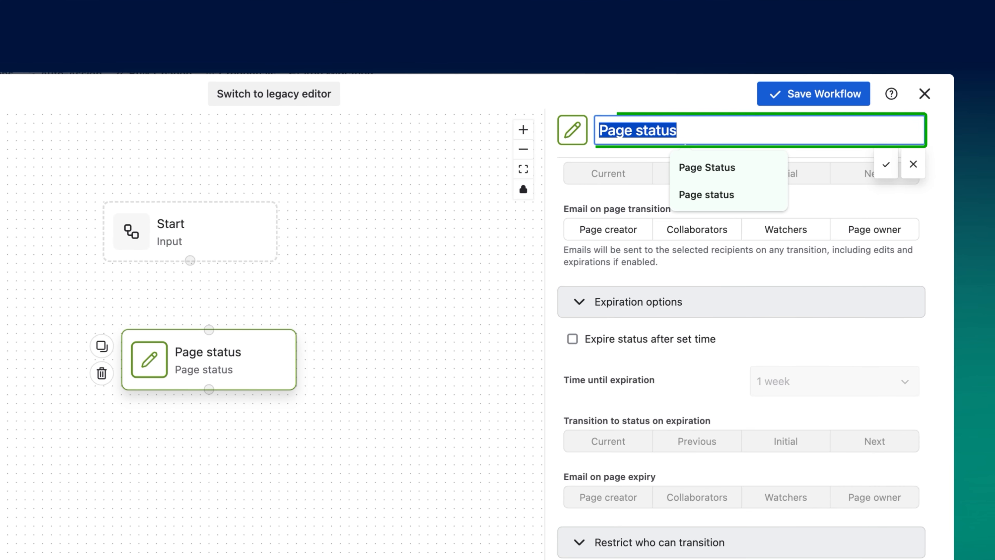
type("Draft")
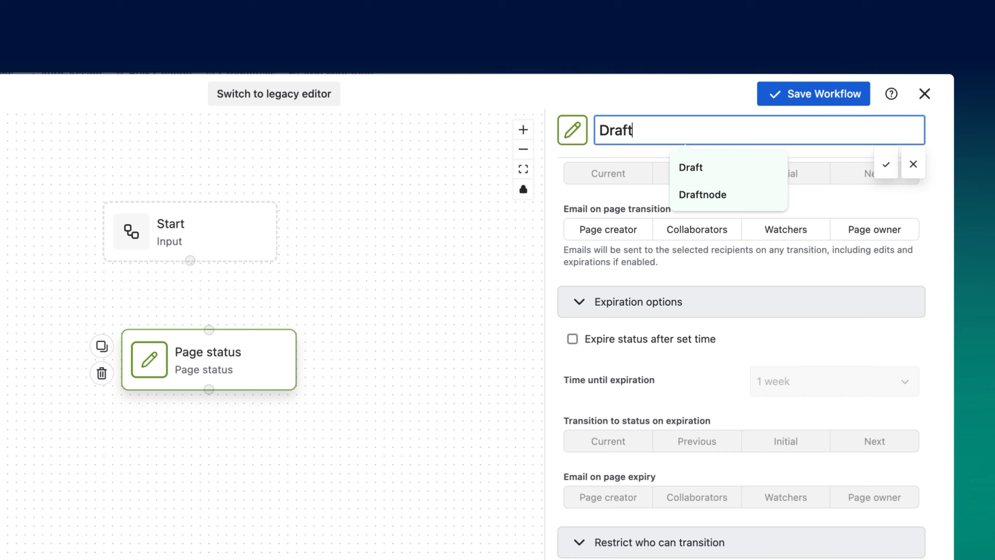
left_click(765, 166)
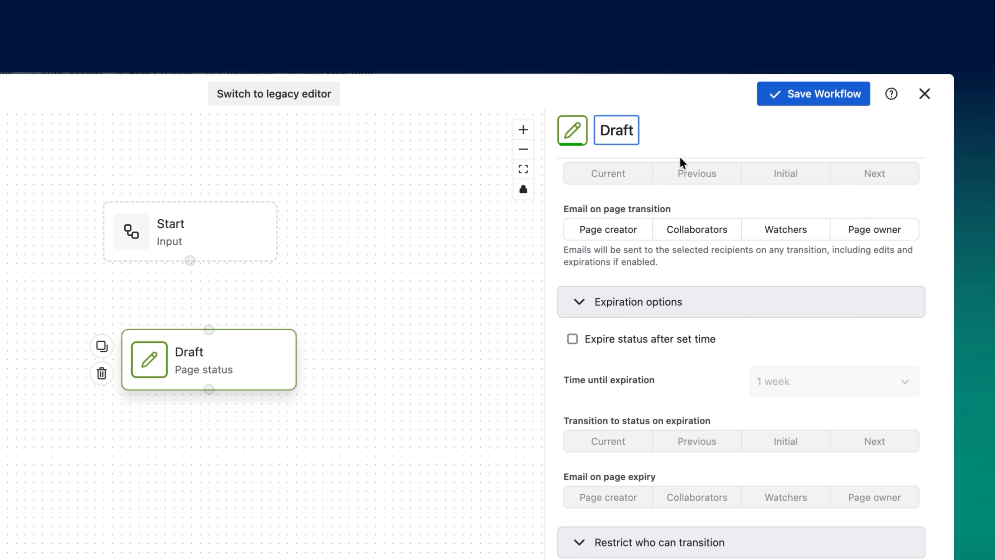
left_click(572, 130)
left_click(492, 203)
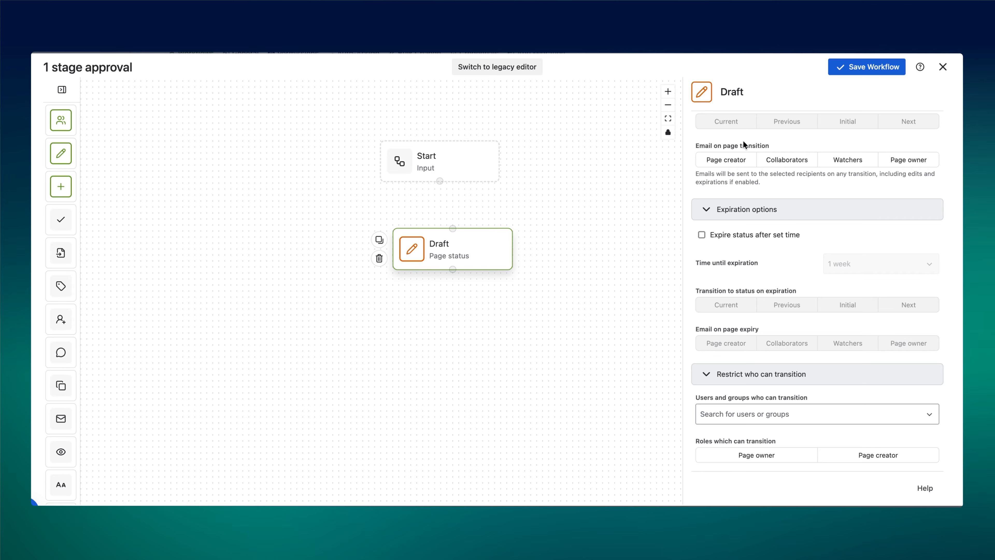
Step: Add an Approval stage below Draft, named Management approval and with a purple icon
mouse_move(60, 158)
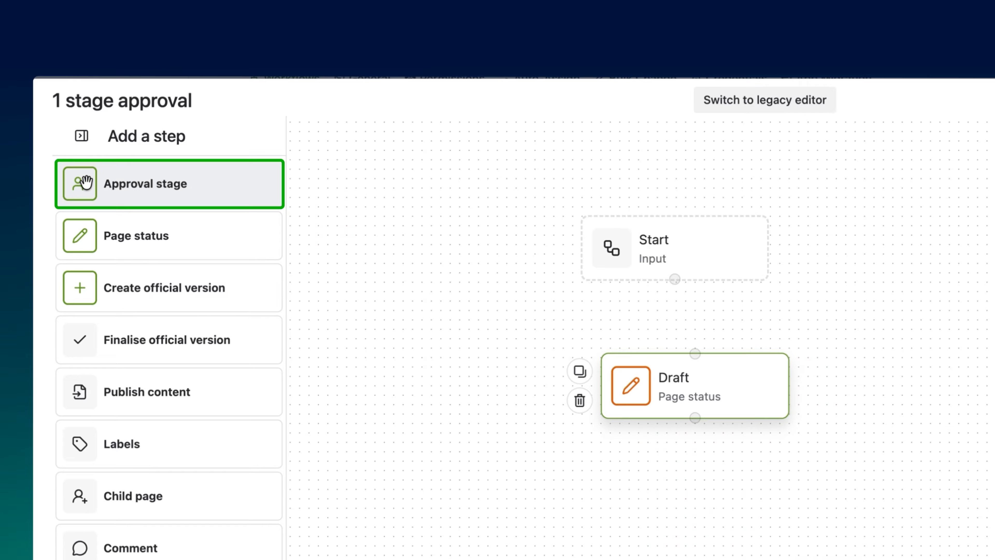
left_click_drag(81, 184, 594, 524)
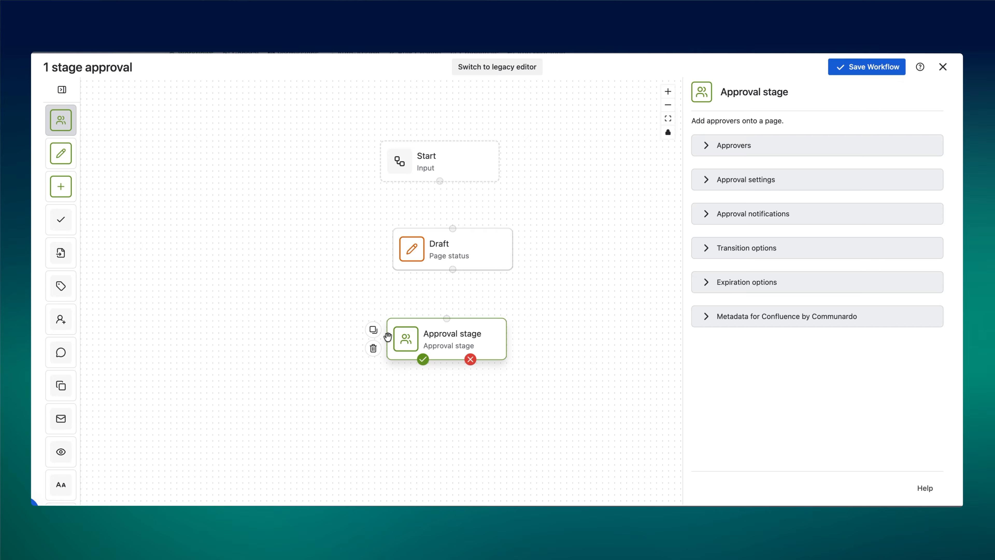
left_click(754, 91)
type("Management ")
type("a")
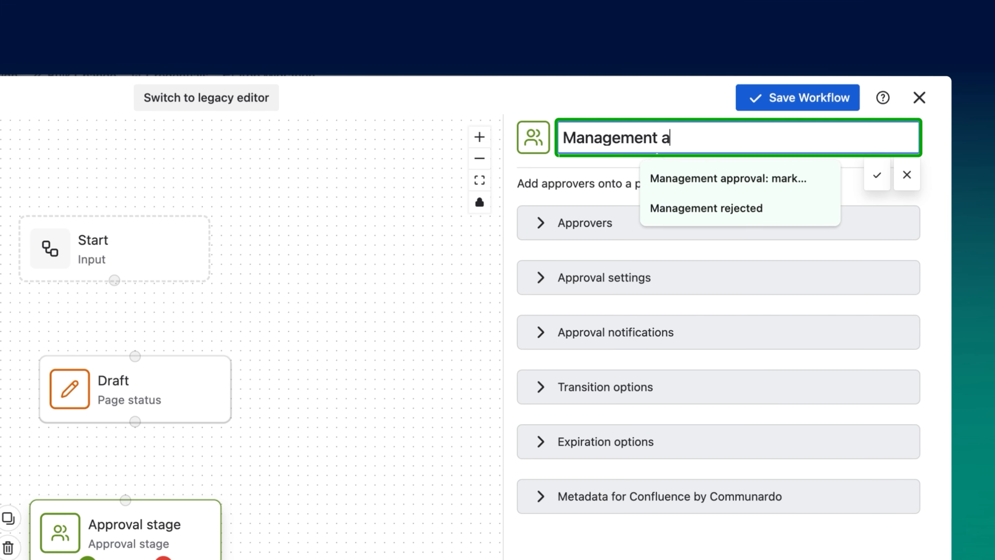
type("pproval")
key("Return")
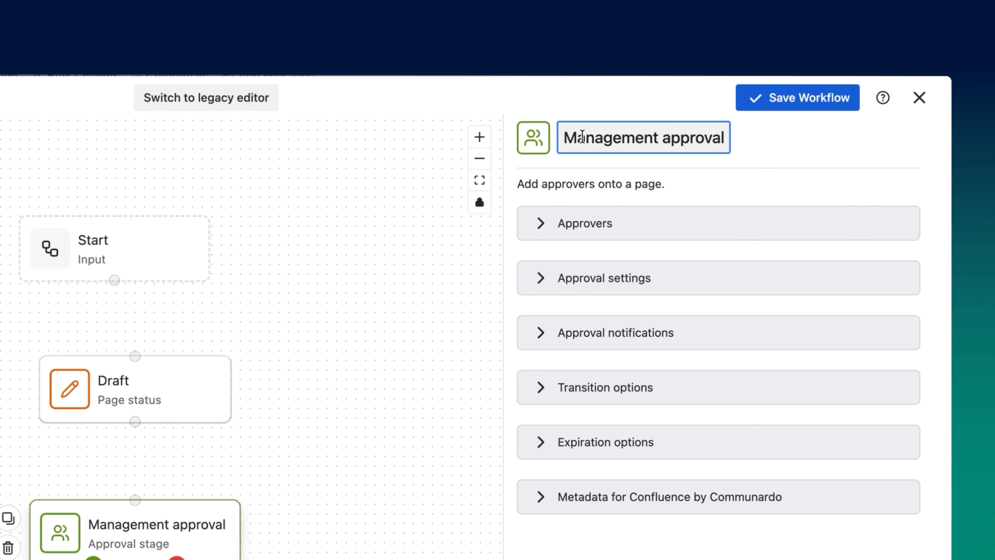
left_click(535, 138)
left_click(411, 215)
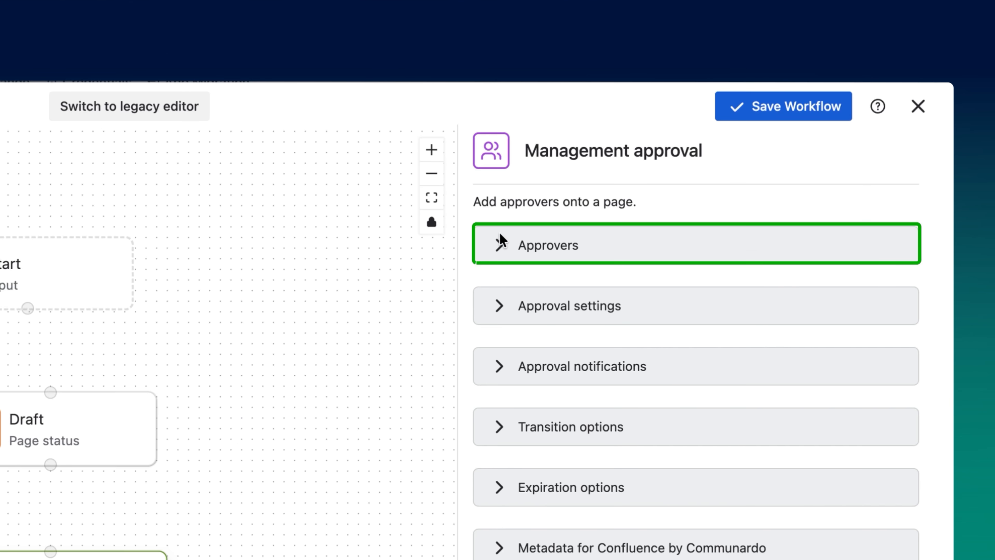
Step: Assign the Management Team group as approvers of the Management approval stage
left_click(501, 245)
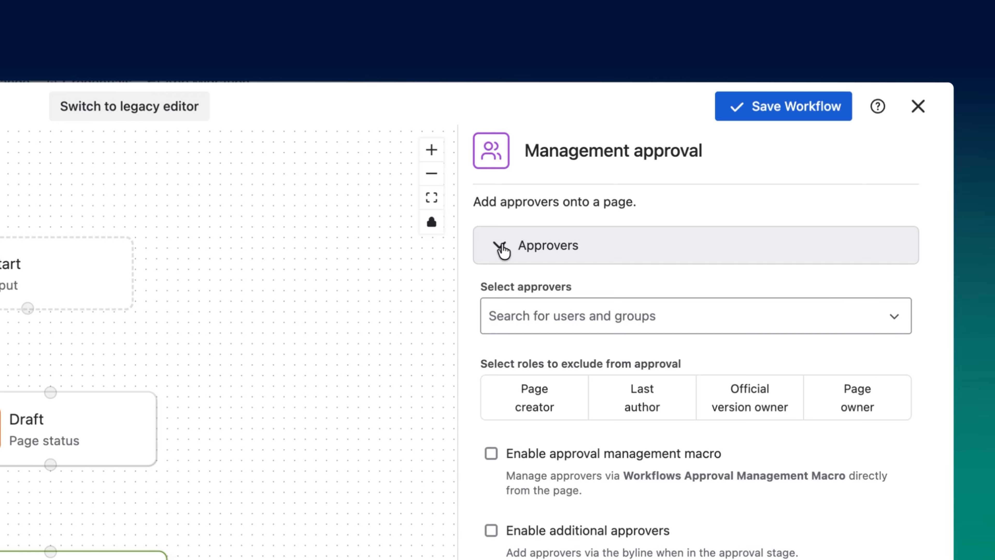
left_click(608, 314)
type("ma")
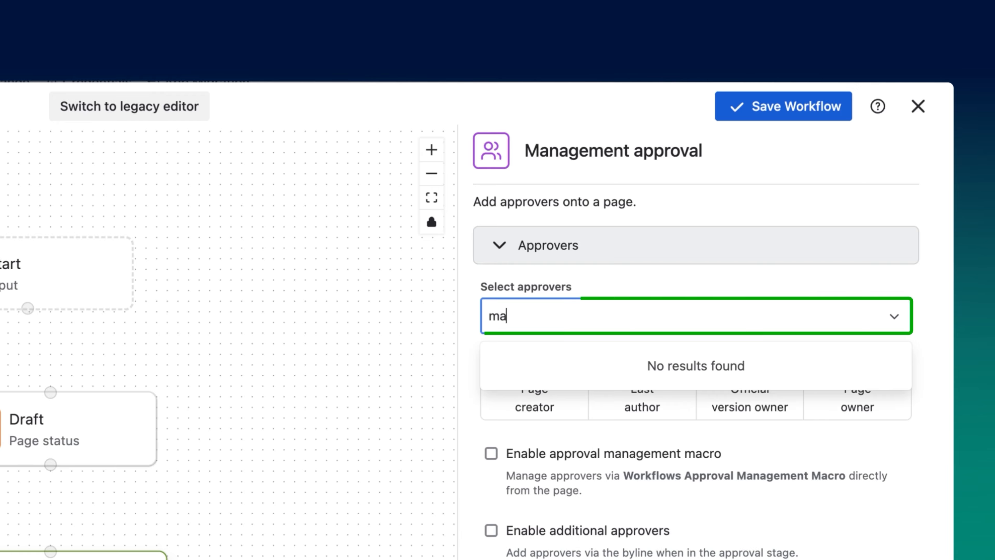
type("nagement")
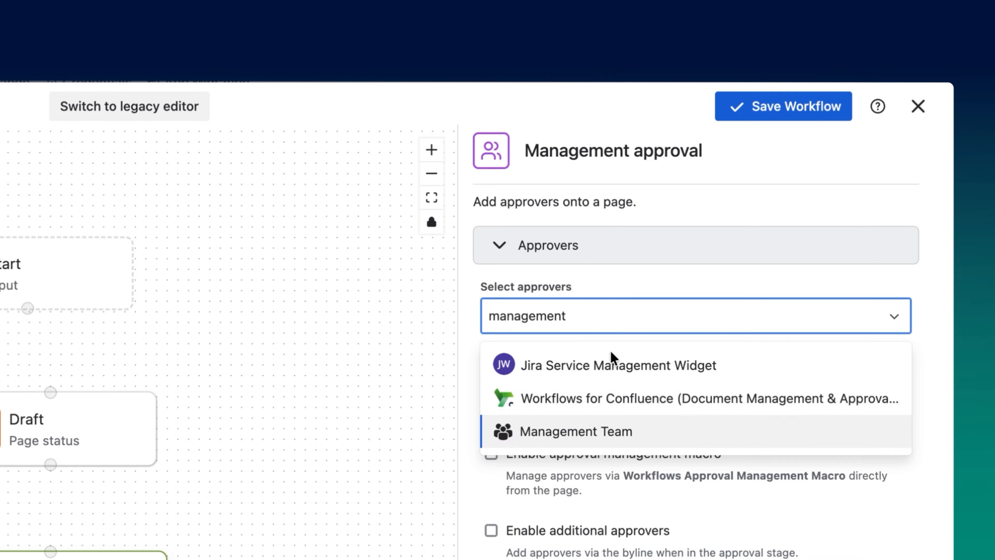
left_click(619, 427)
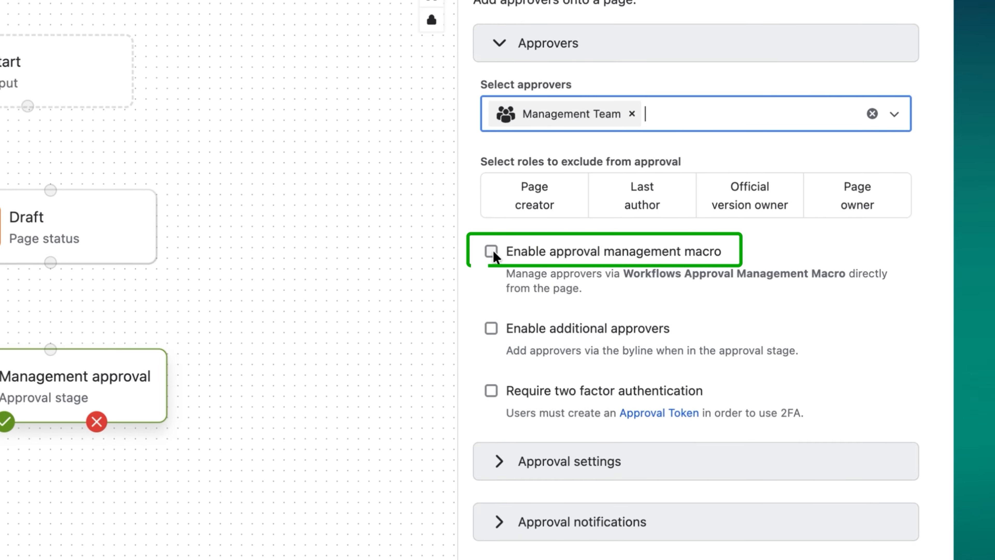
Step: Enable the approval management macro, additional approvers and required two factor authentication for the Management approval stage
left_click(493, 253)
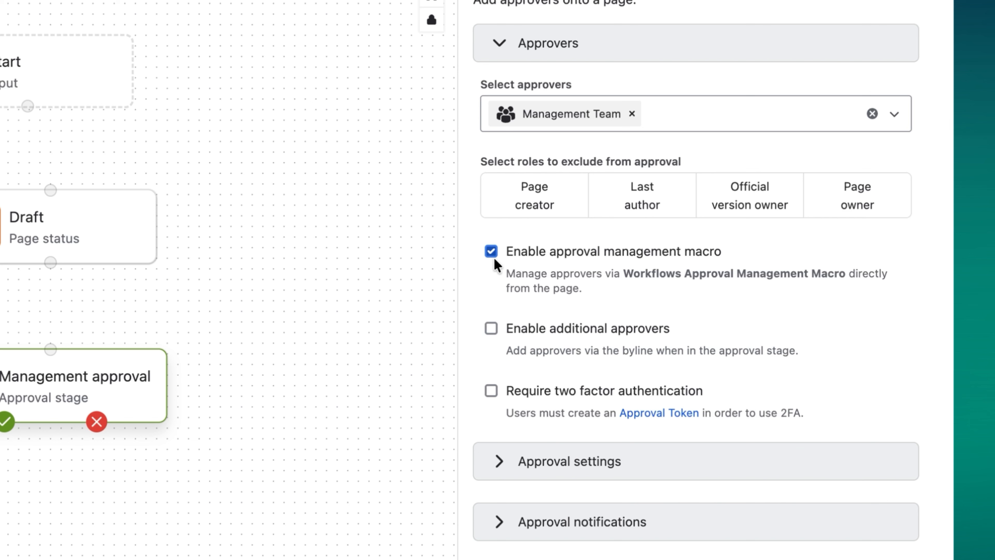
left_click(492, 328)
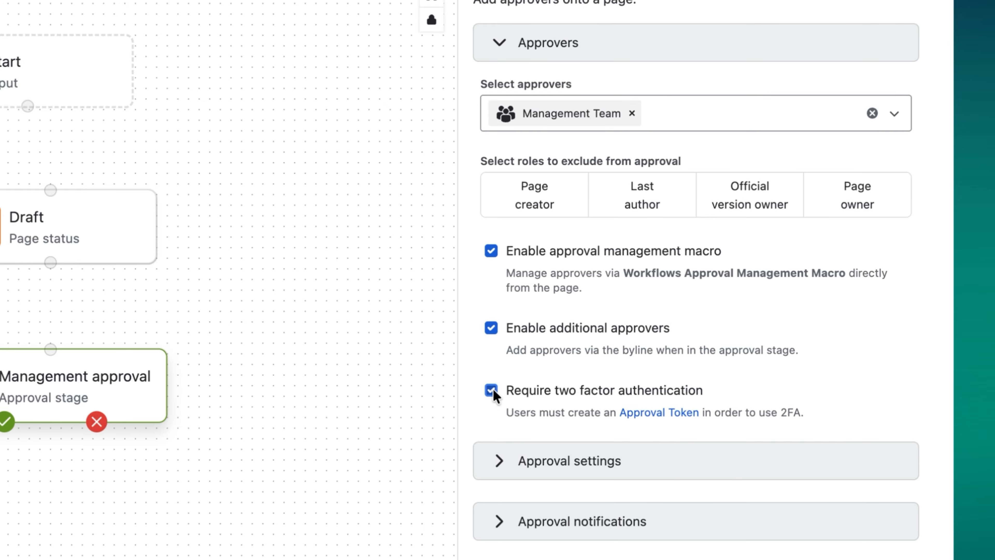
Step: In the approval settings, base the approved quorum size on a number and set it to 5 approvers
scroll(494, 397, "down", 3)
left_click(499, 345)
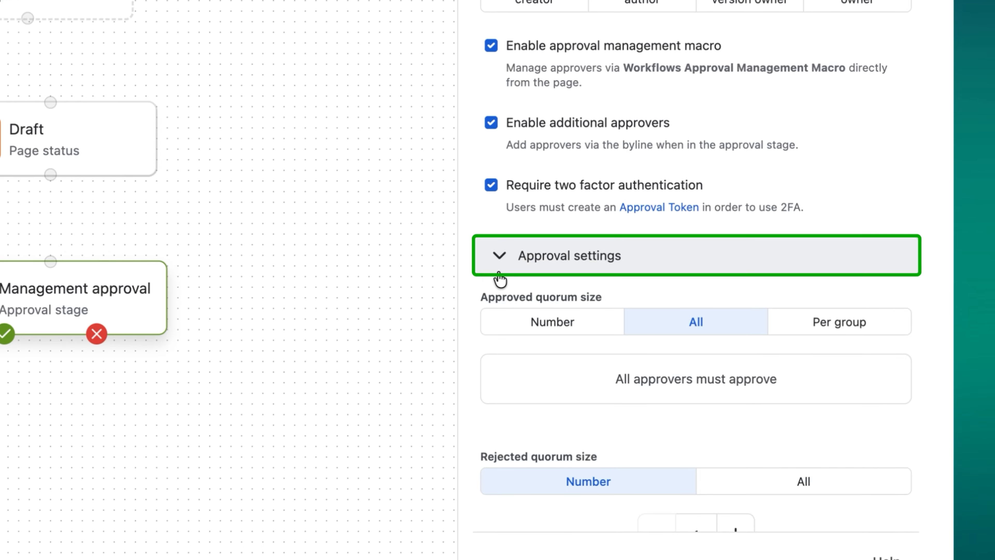
scroll(501, 284, "down", 10)
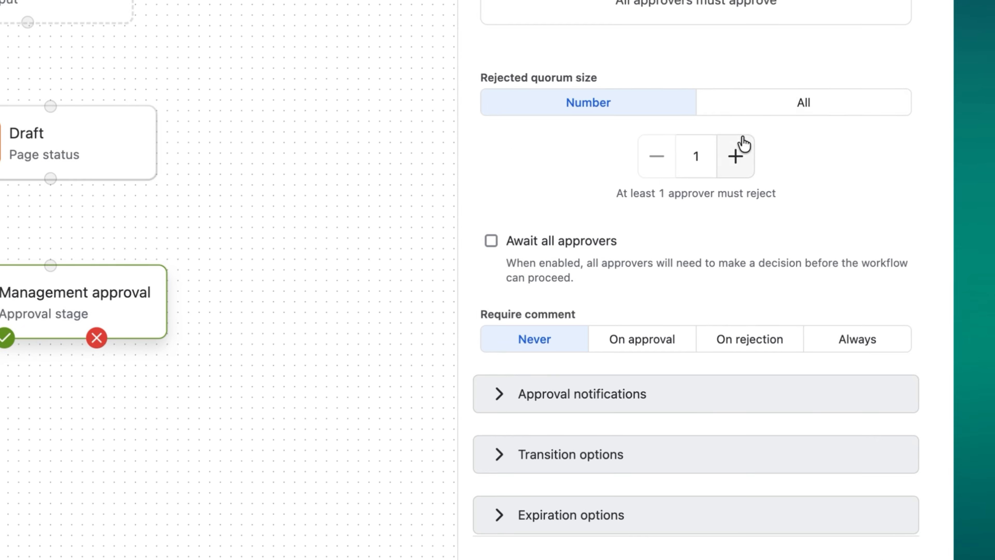
scroll(741, 140, "up", 3)
left_click(578, 271)
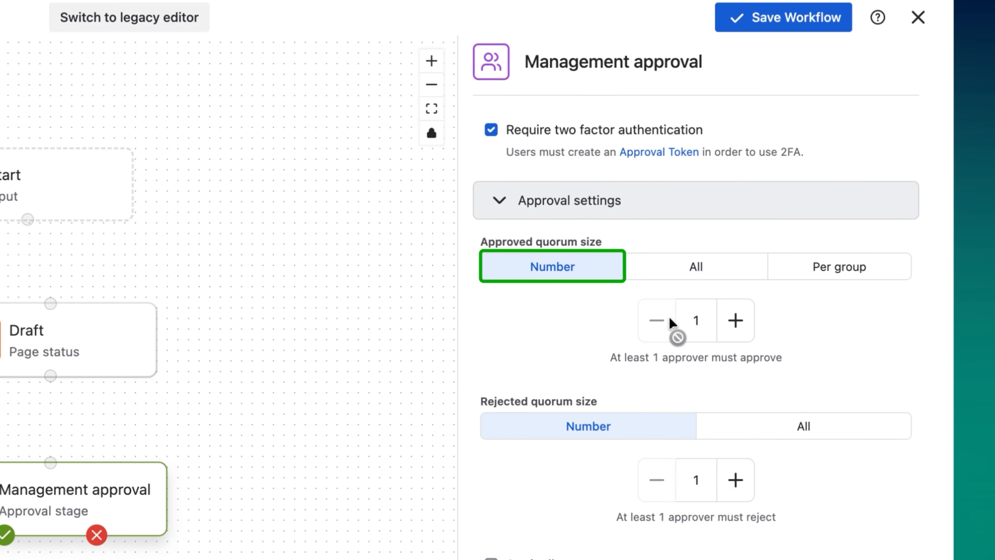
left_click(735, 316)
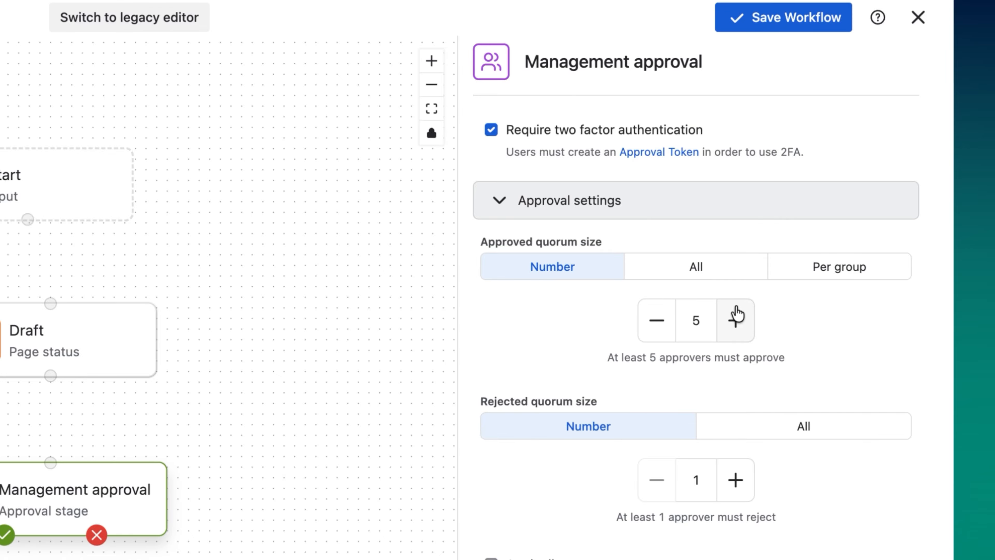
Step: Expand the Management approval stage's notification options and review them
scroll(753, 394, "down", 5)
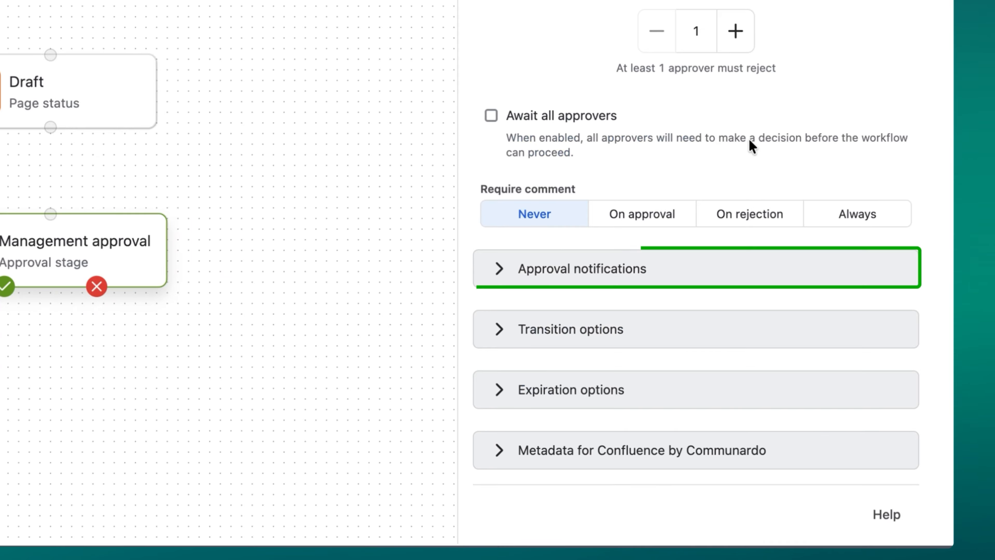
left_click(574, 261)
scroll(576, 333, "down", 5)
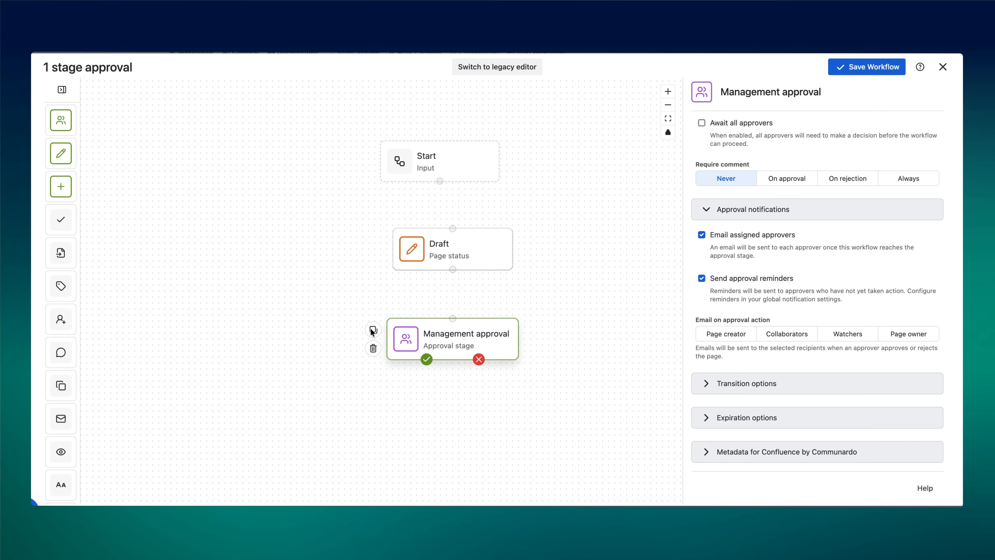
Step: Duplicate the Management approval stage, then delete the copy and undo that deletion
left_click(375, 333)
left_click(404, 378)
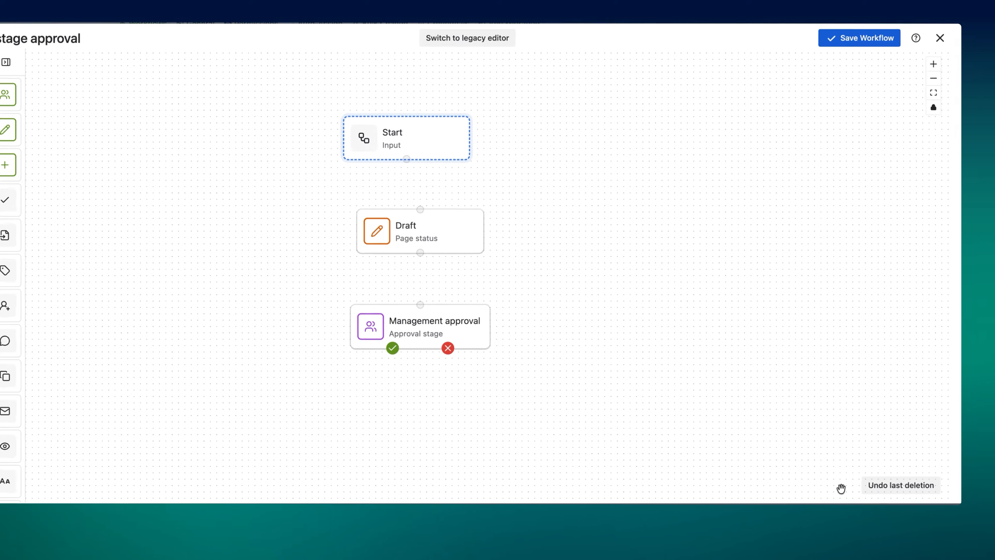
left_click(919, 490)
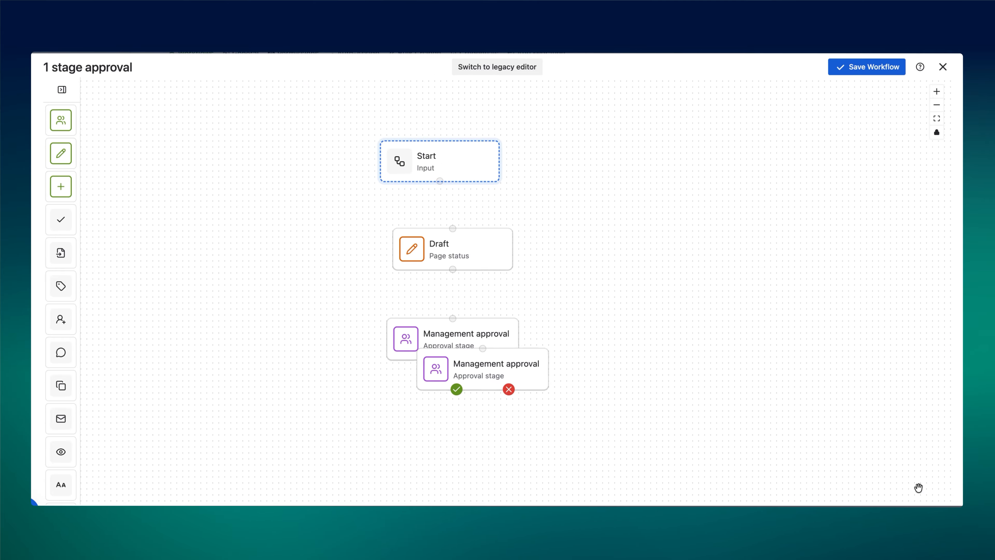
Step: Open the duplicated Management approval stage and look through its copied settings
left_click(570, 393)
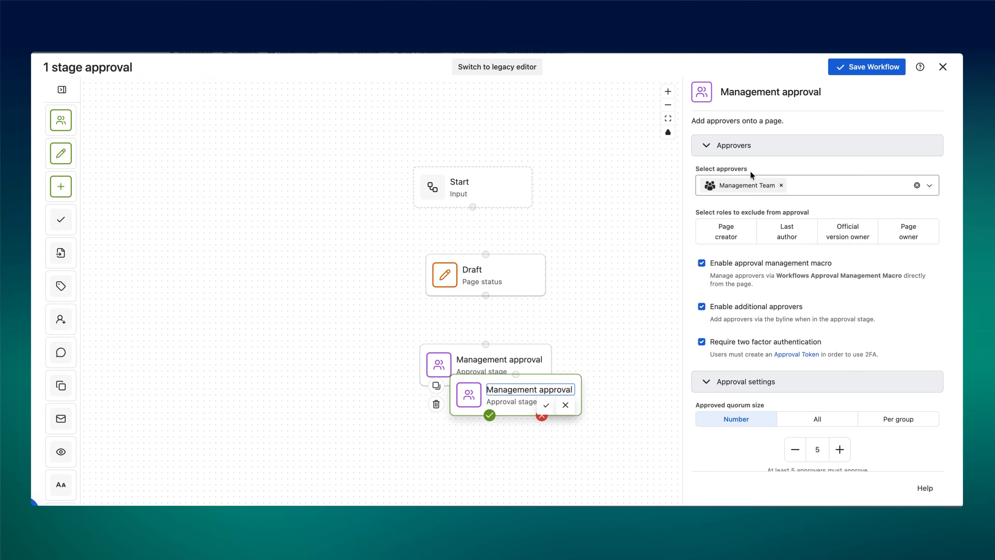
scroll(773, 361, "down", 10)
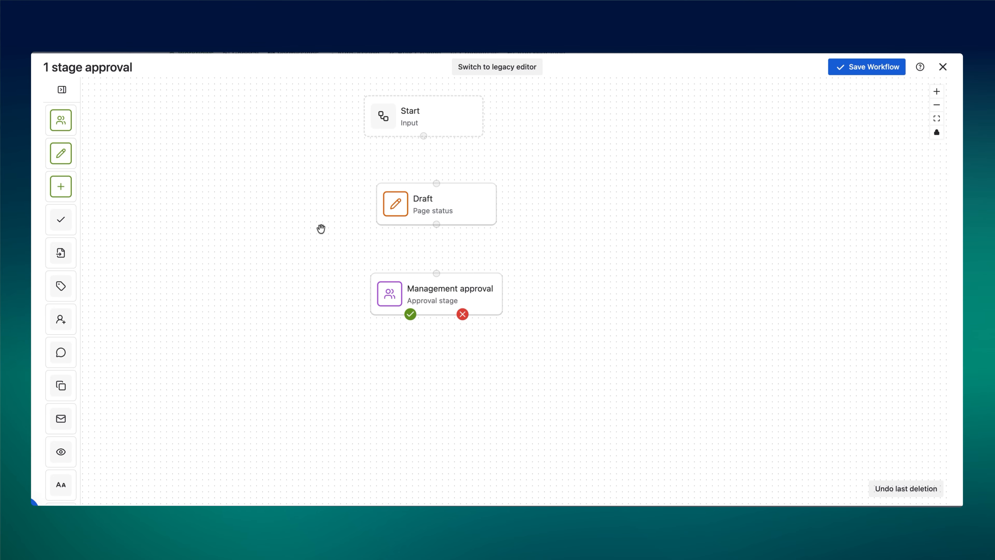
Step: Add two Page status steps side by side below the Management approval stage
mouse_move(78, 152)
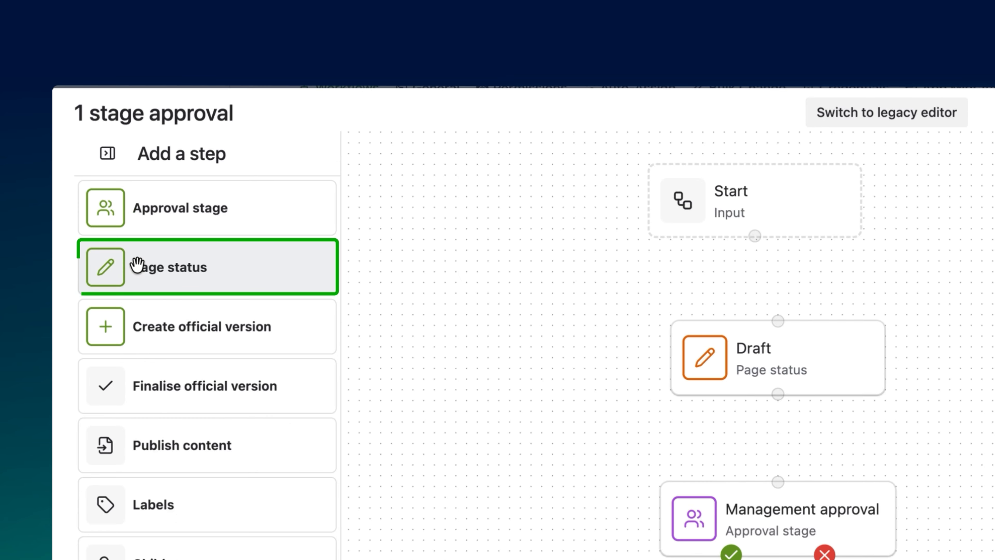
left_click_drag(137, 265, 506, 397)
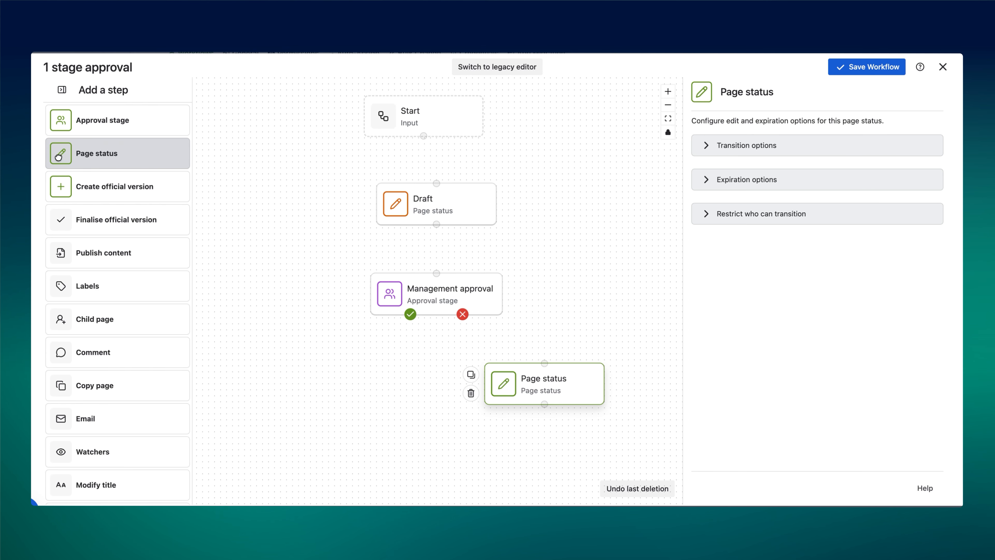
left_click_drag(58, 157, 314, 368)
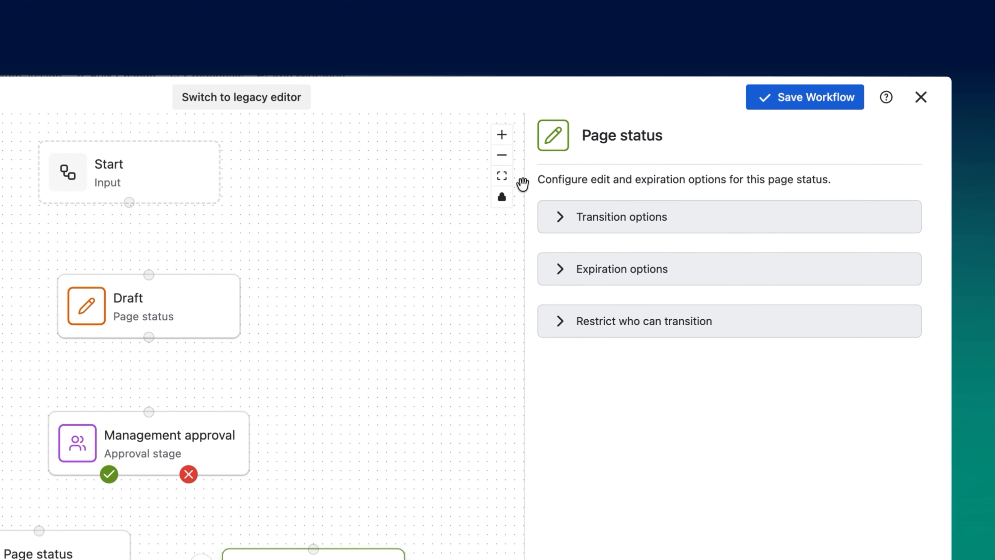
Step: Rename the first of the two new page statuses as Rejected and set its status colour to red
left_click(622, 135)
type("Rejected")
left_click(552, 139)
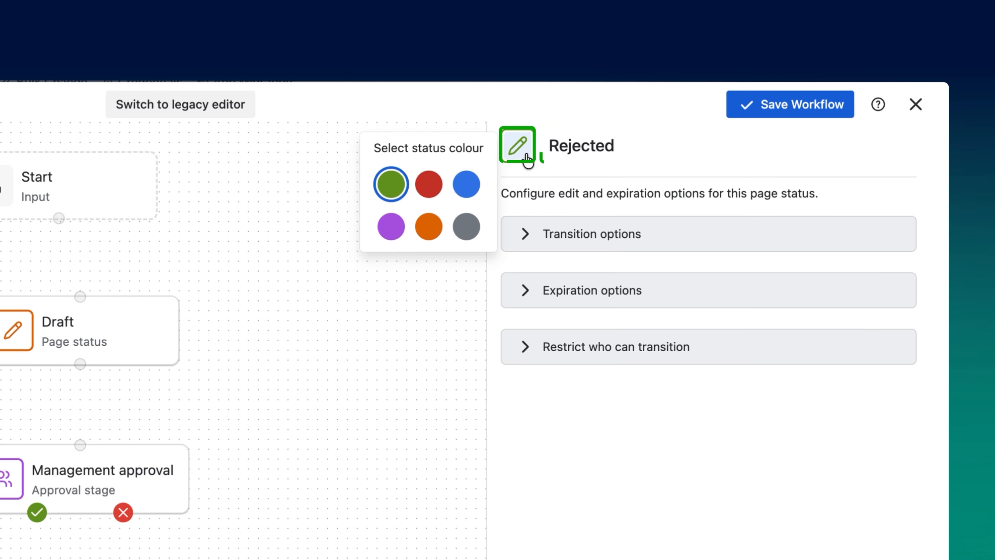
left_click(429, 186)
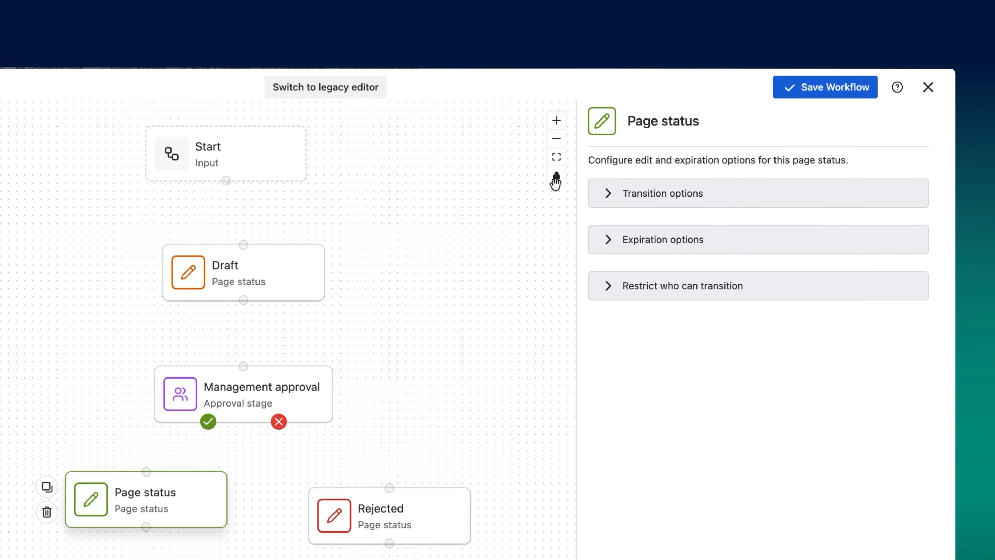
Step: Rename the remaining new page status as Approved
left_click(663, 121)
type("Approved")
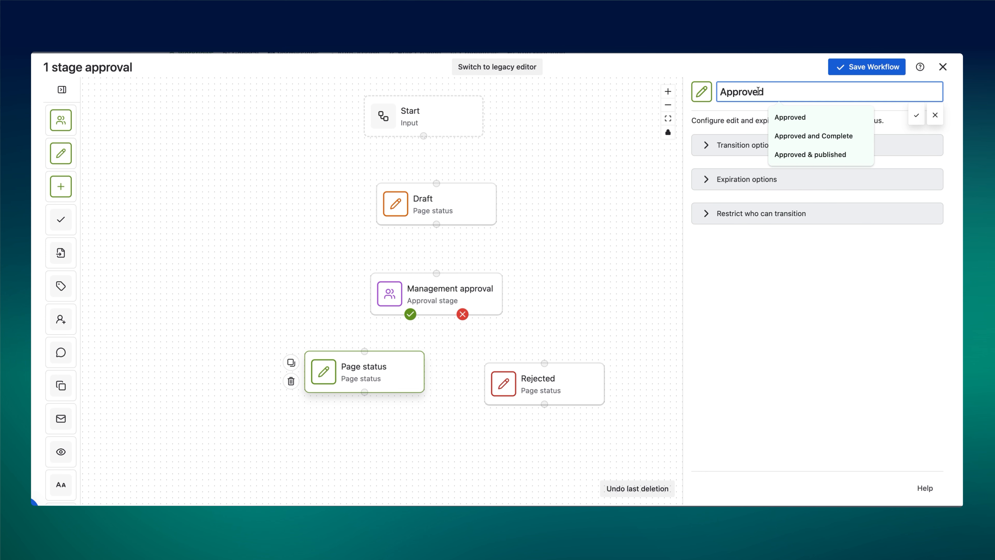
left_click(98, 134)
Step: Keep the list of available workflow steps expanded with their names showing
left_click(60, 93)
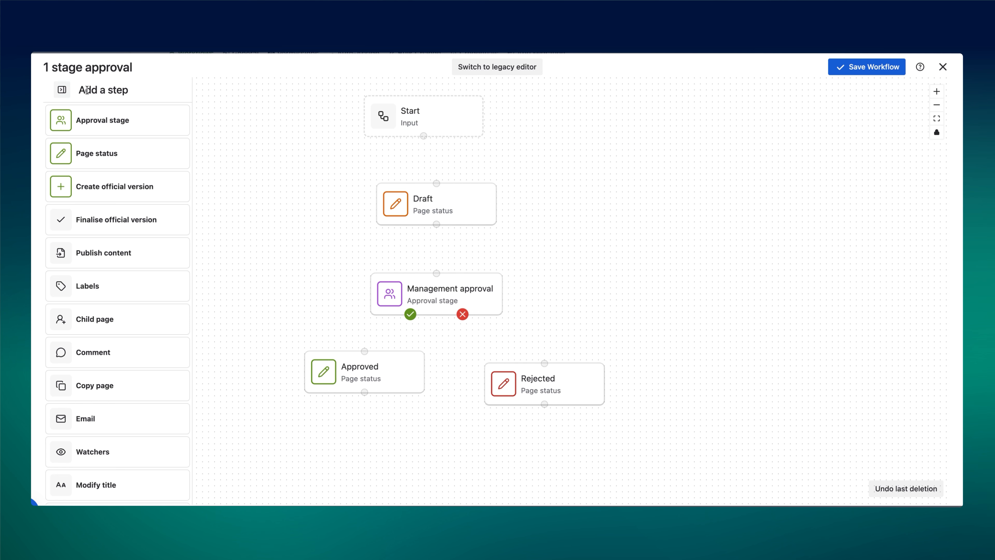
left_click(62, 90)
left_click(62, 89)
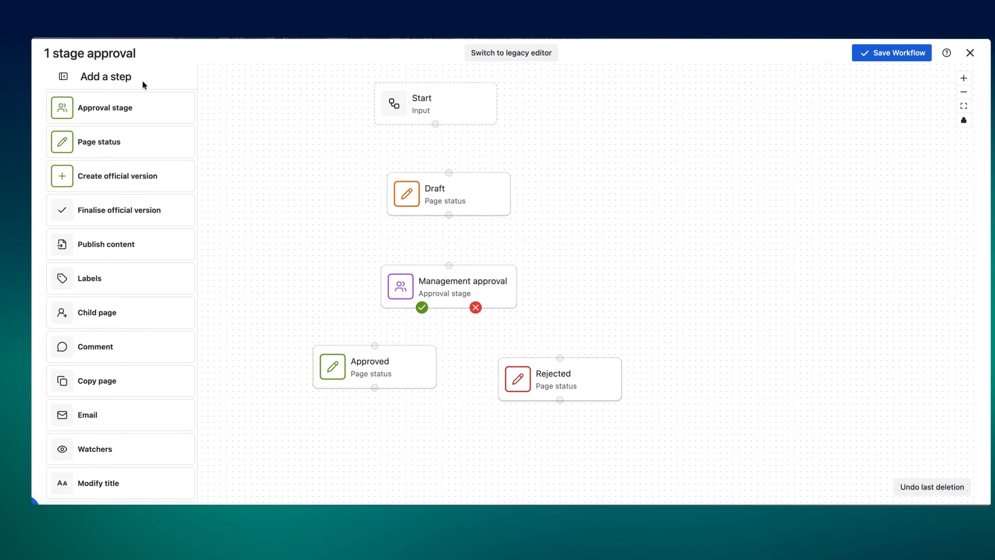
Step: Add a Page restrictions step between Start and Draft, and another between Management approval and Approved
scroll(106, 402, "down", 4)
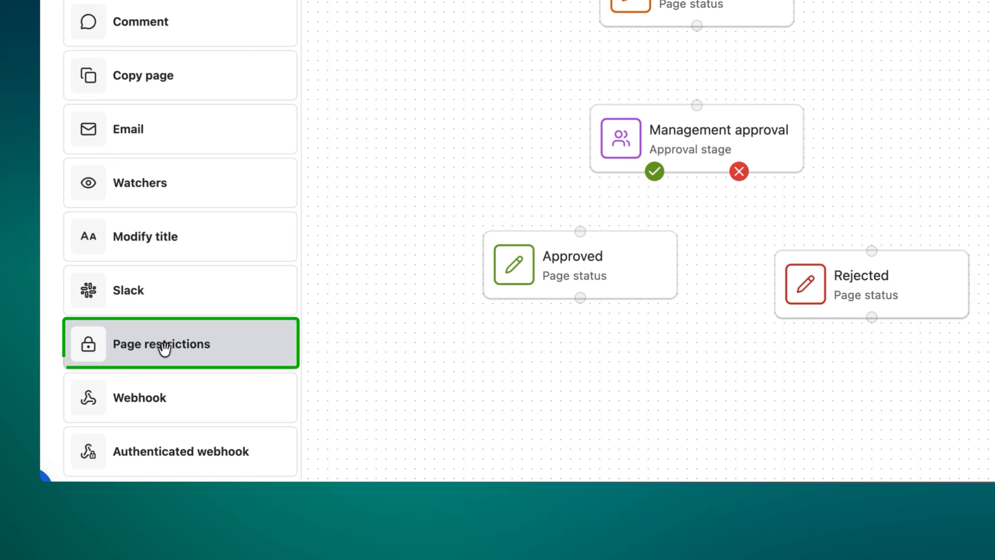
left_click_drag(165, 347, 700, 0)
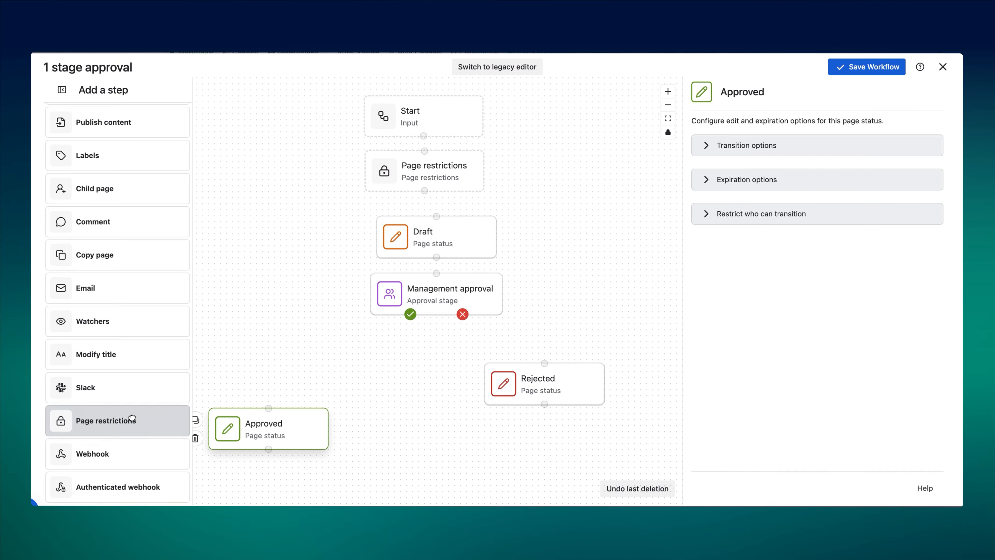
left_click_drag(131, 418, 295, 351)
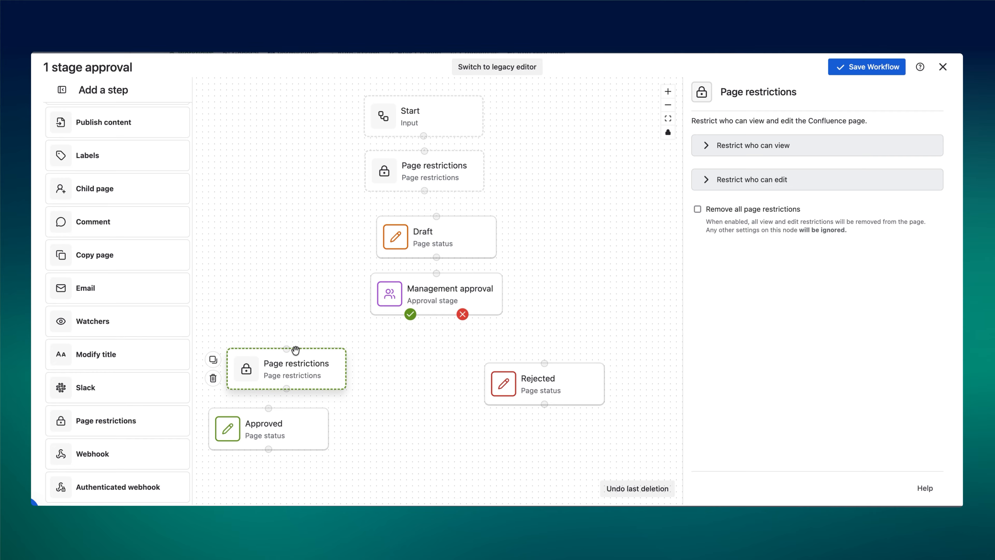
Step: Limit viewing and editing to page creator and page owner in the restrictions before Draft, and remove all page restrictions in the one before Approved
left_click(439, 161)
left_click(705, 148)
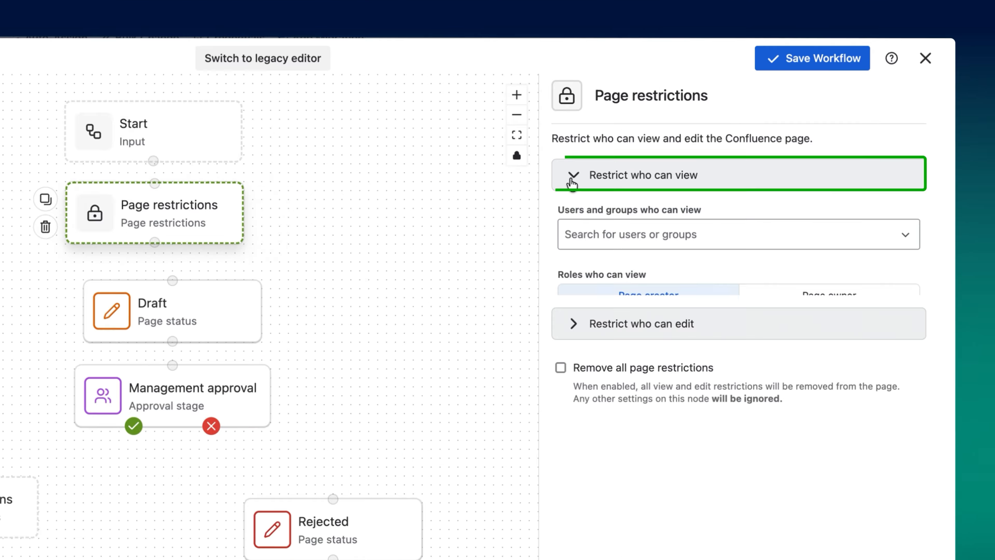
left_click(784, 292)
left_click(574, 323)
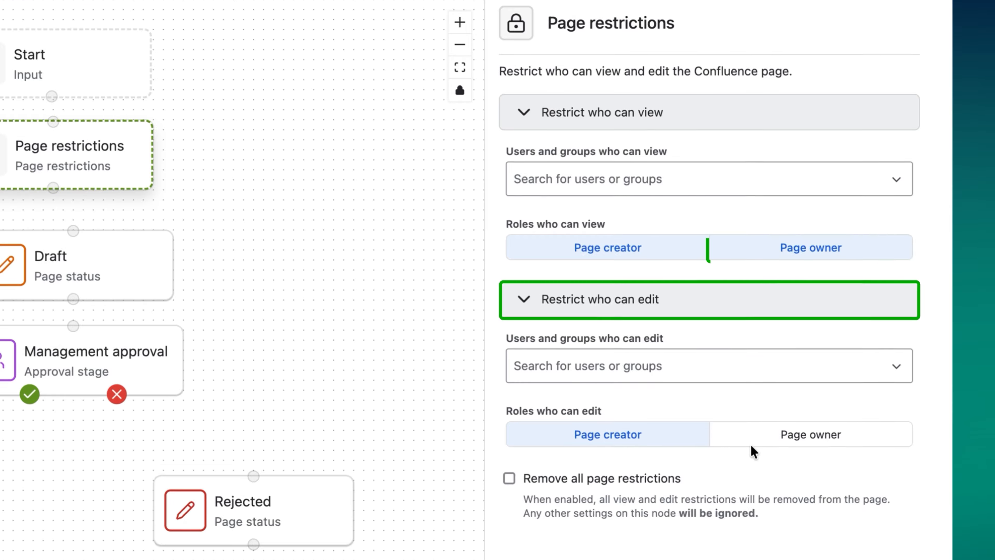
left_click(717, 510)
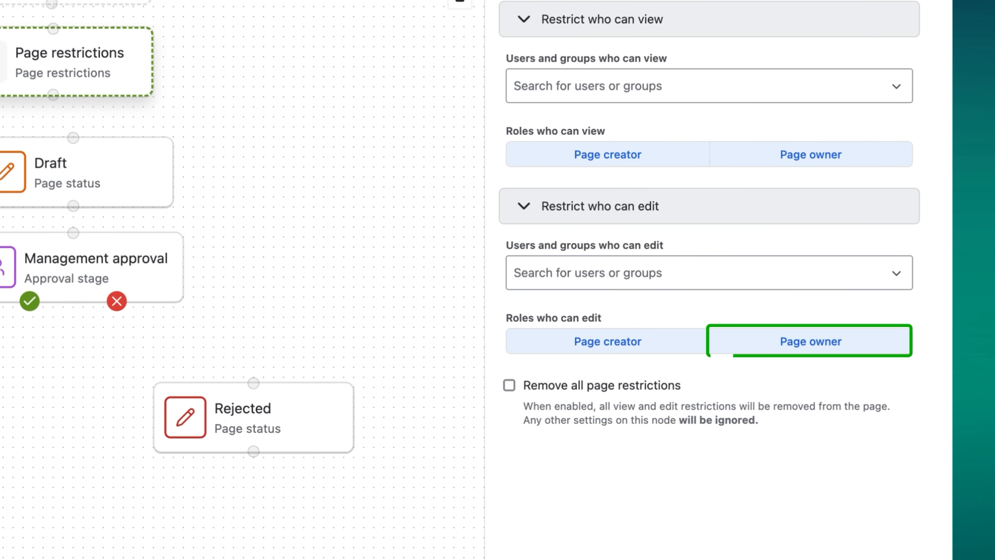
left_click(510, 133)
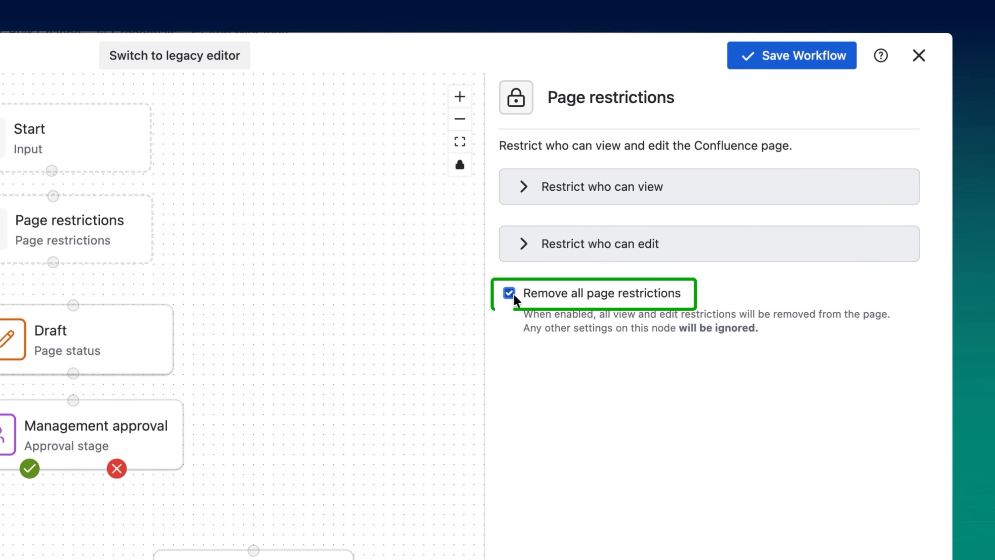
Step: Add an Email step between Management approval and Rejected, with the page creator and page owner as recipients by role
left_click_drag(85, 361, 566, 397)
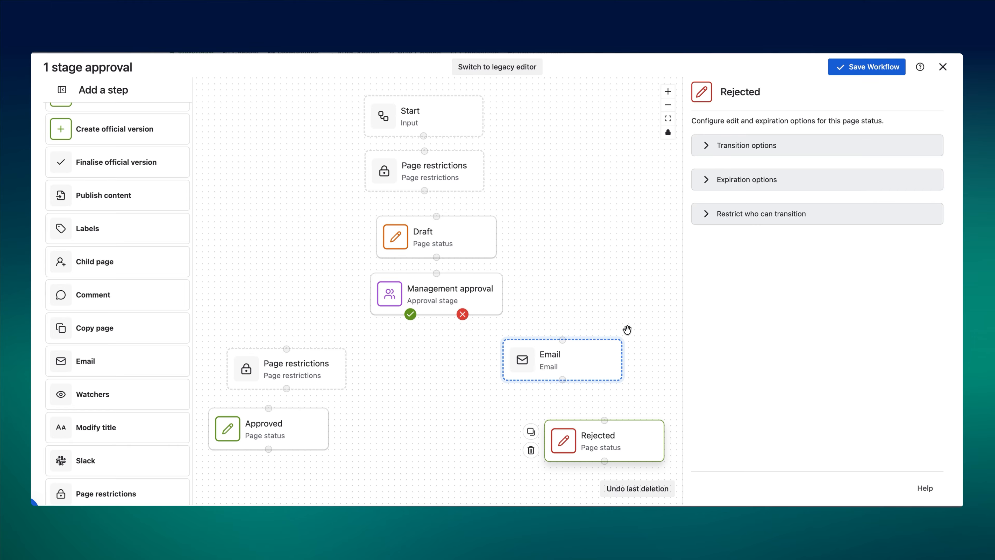
left_click(616, 363)
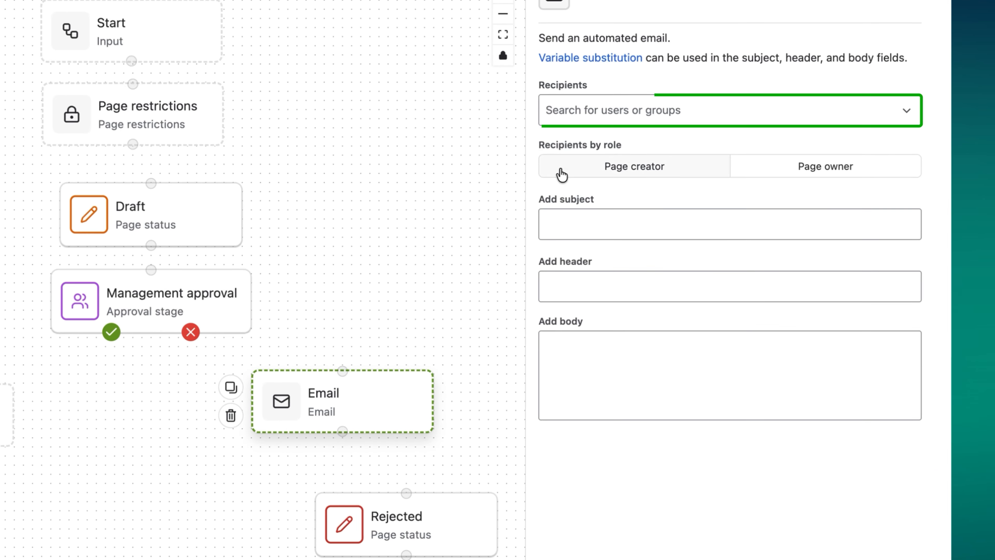
left_click(731, 173)
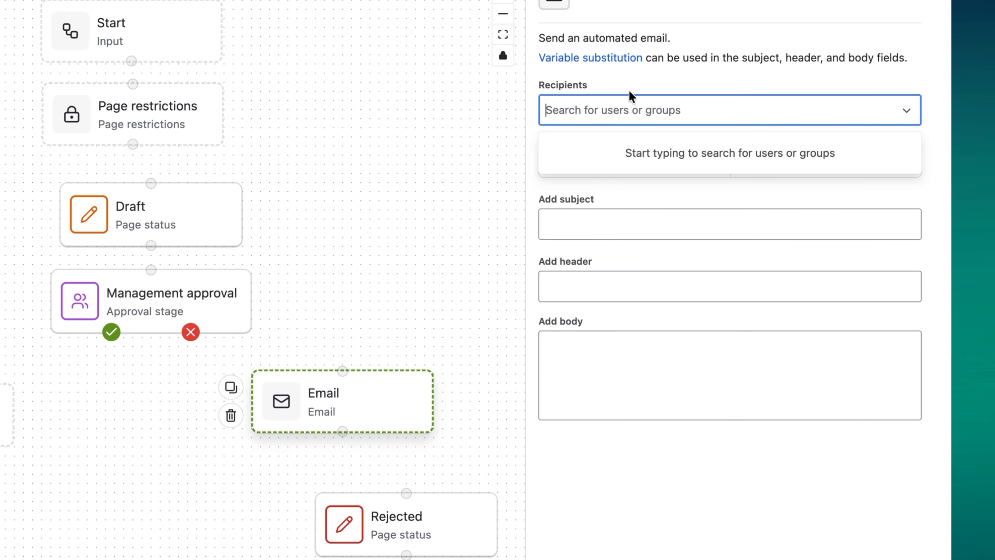
left_click(636, 87)
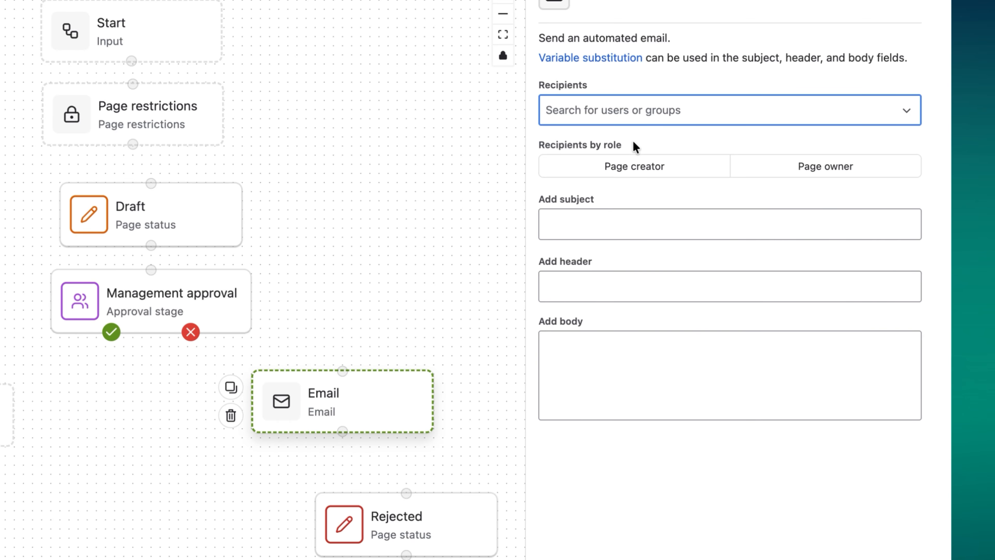
left_click(639, 169)
left_click(764, 166)
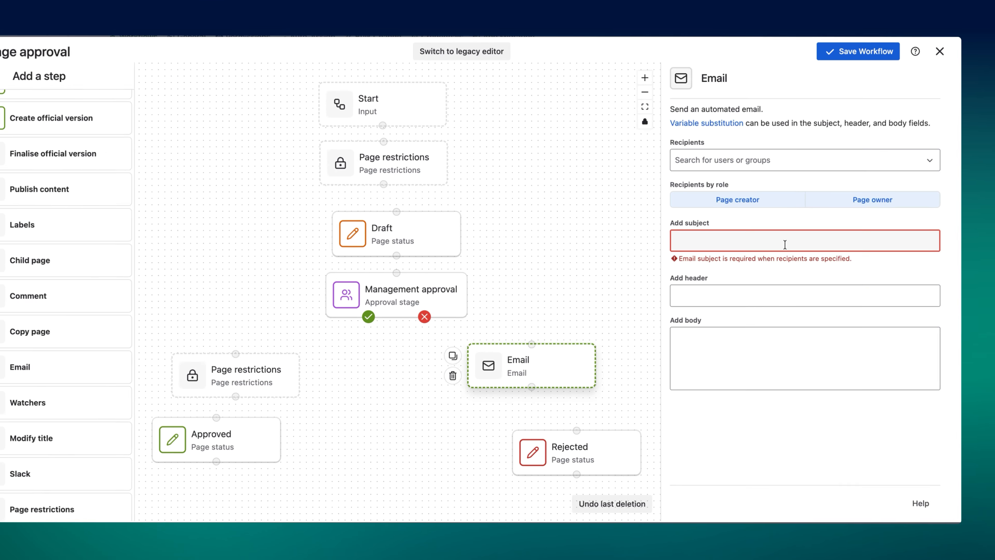
Step: Add a Slack step just above the Management approval stage and open its message setup instructions
scroll(24, 394, "down", 2)
left_click(39, 399)
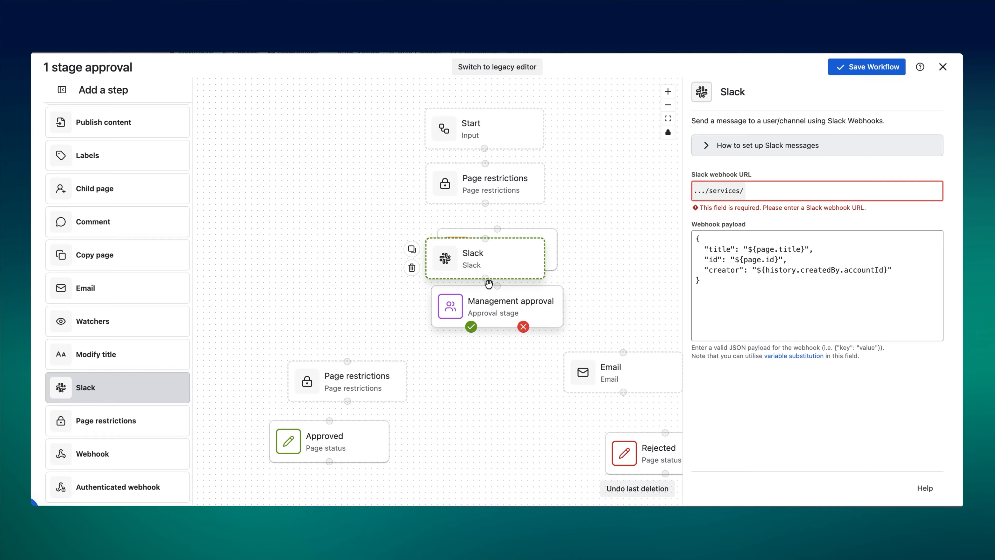
left_click(709, 146)
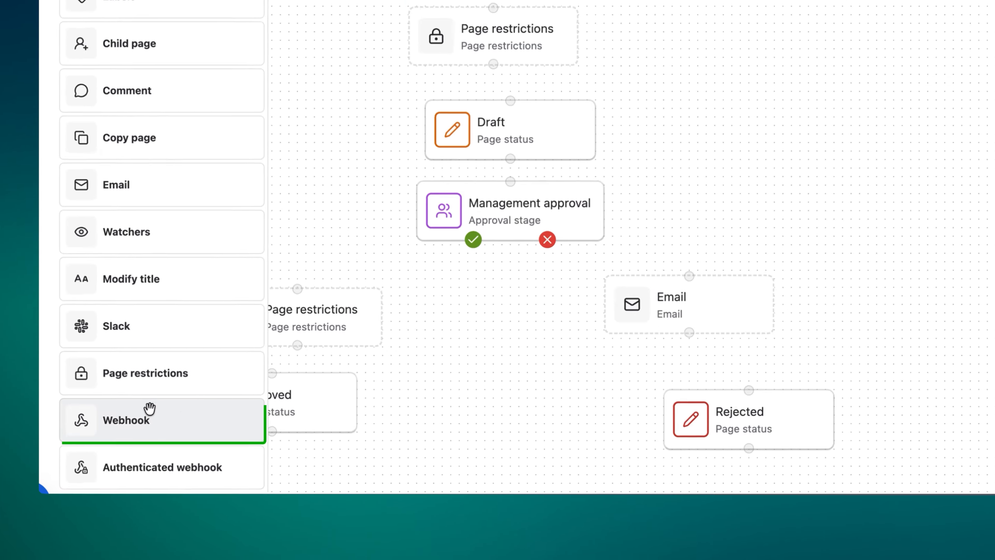
Step: Add a Webhook step near the Email step, then delete it
left_click_drag(108, 448, 300, 419)
left_click_drag(479, 350, 574, 311)
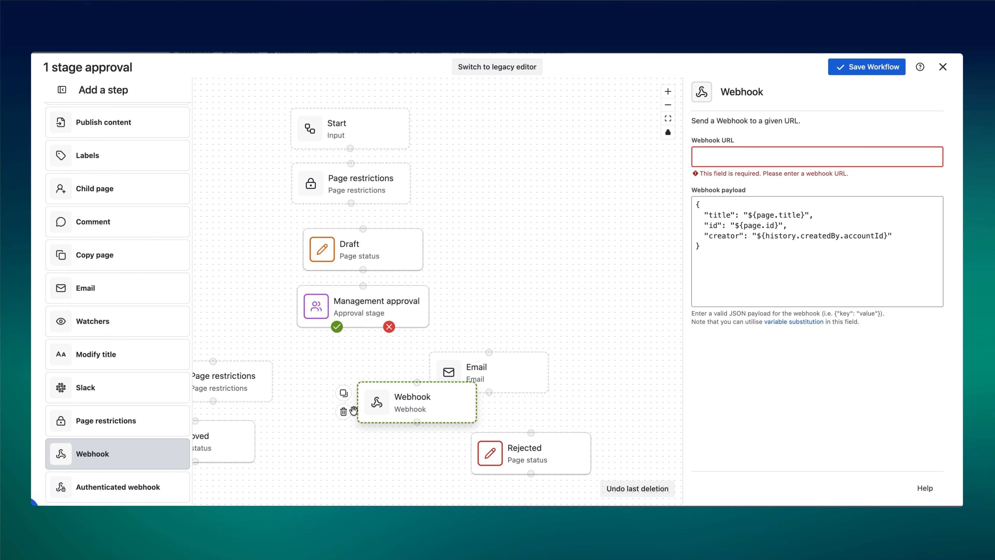
left_click(344, 411)
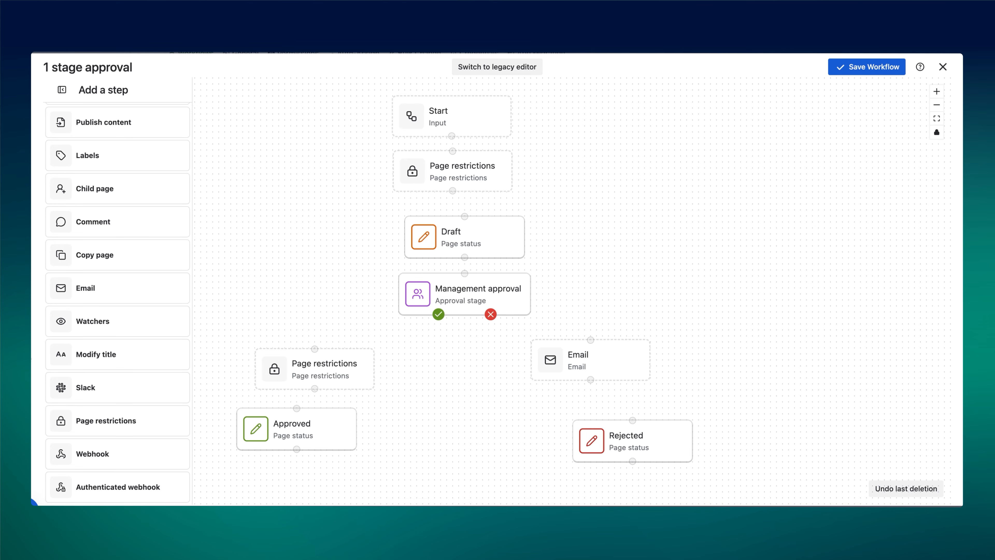
Step: Open the Management approval stage's settings, locate its help link, and close the settings
left_click(509, 289)
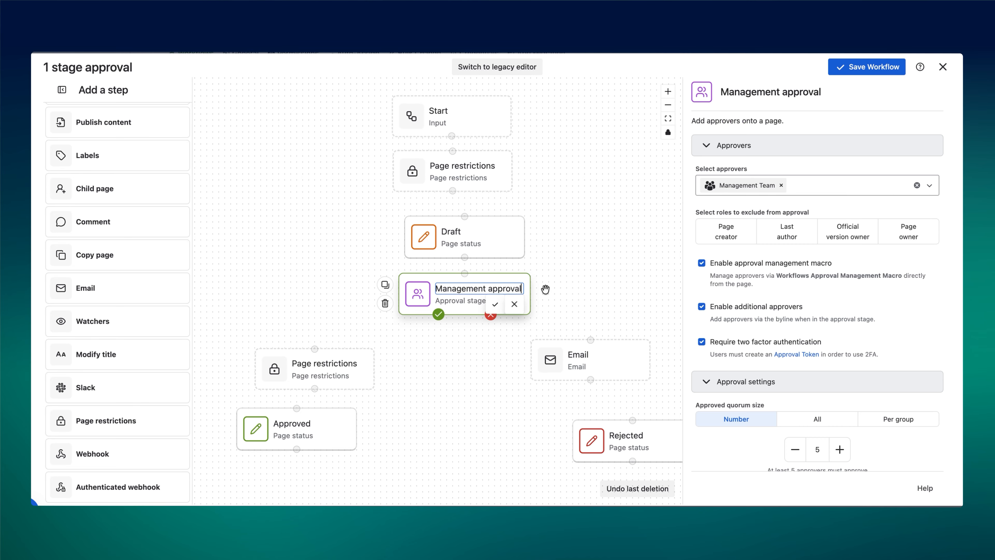
left_click(896, 495)
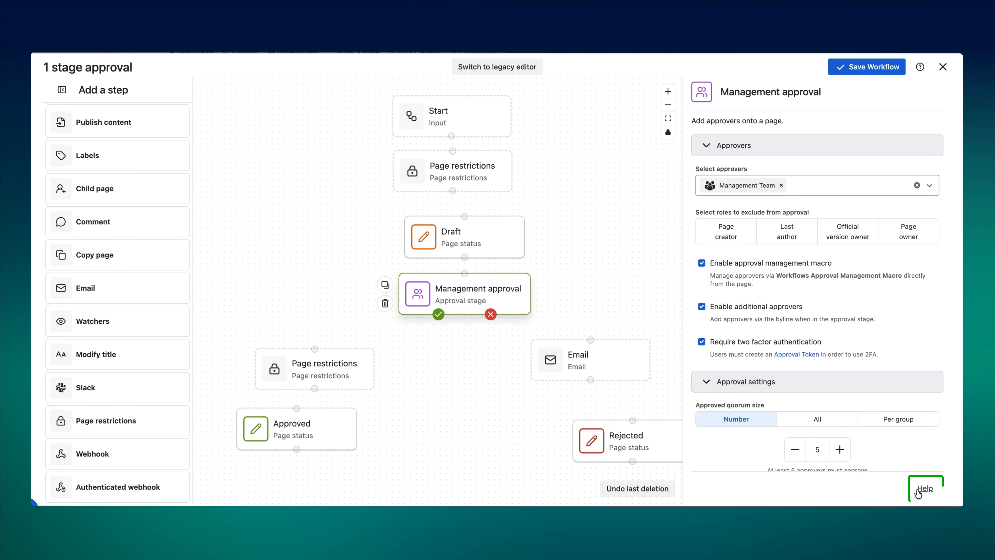
left_click(451, 411)
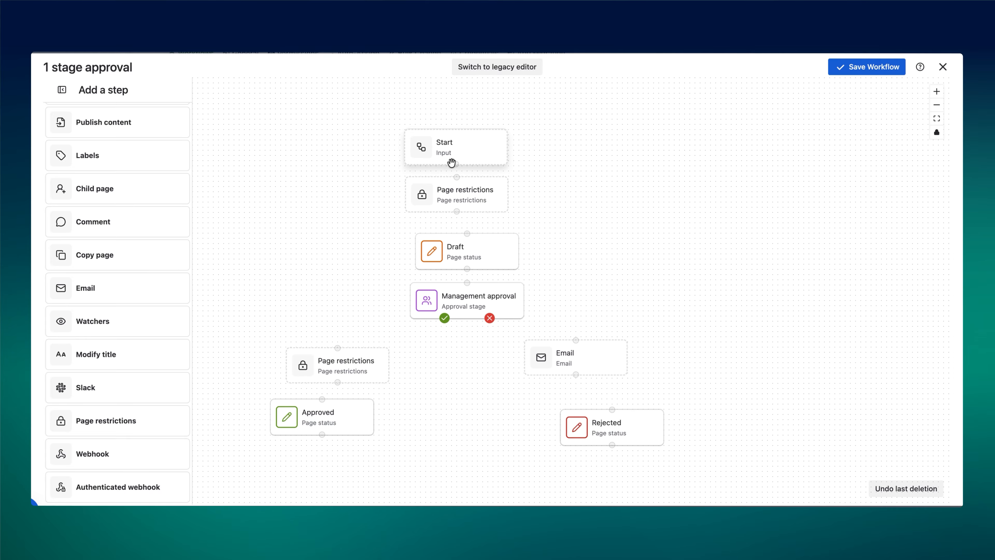
Step: Connect Start, Page restrictions, Draft and Management approval, branching its approved output through Page restrictions to Approved and its rejected output through Email to Rejected
left_click_drag(456, 165, 457, 177)
left_click_drag(457, 211, 467, 234)
left_click_drag(466, 270, 461, 291)
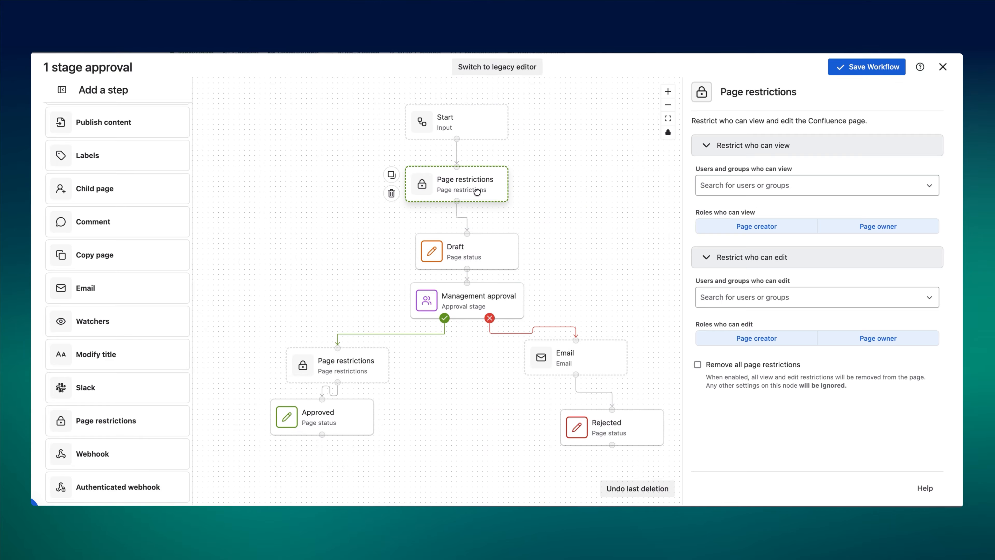
left_click(588, 370)
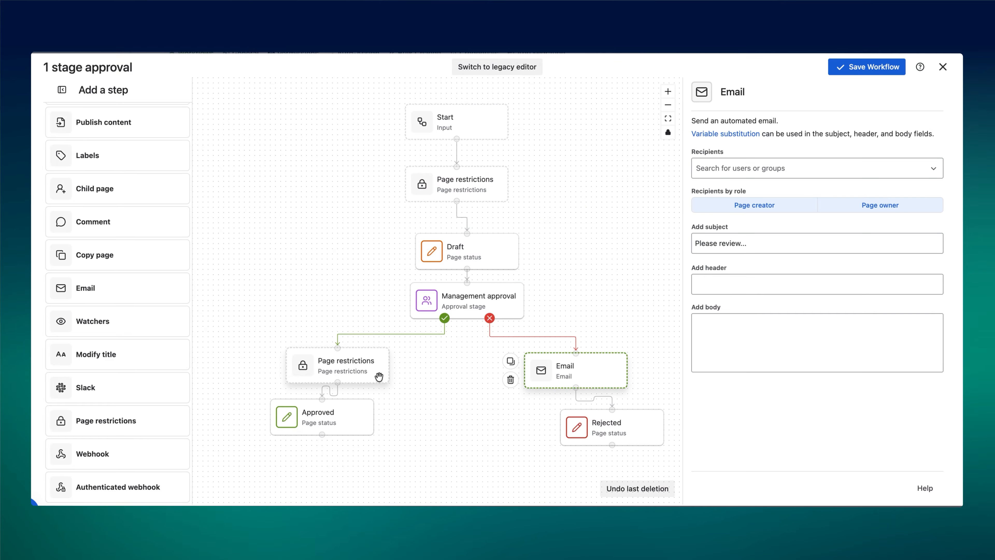
Step: Delete the connection from Management approval's approved output to Page restrictions and try to save the workflow
left_click(389, 335)
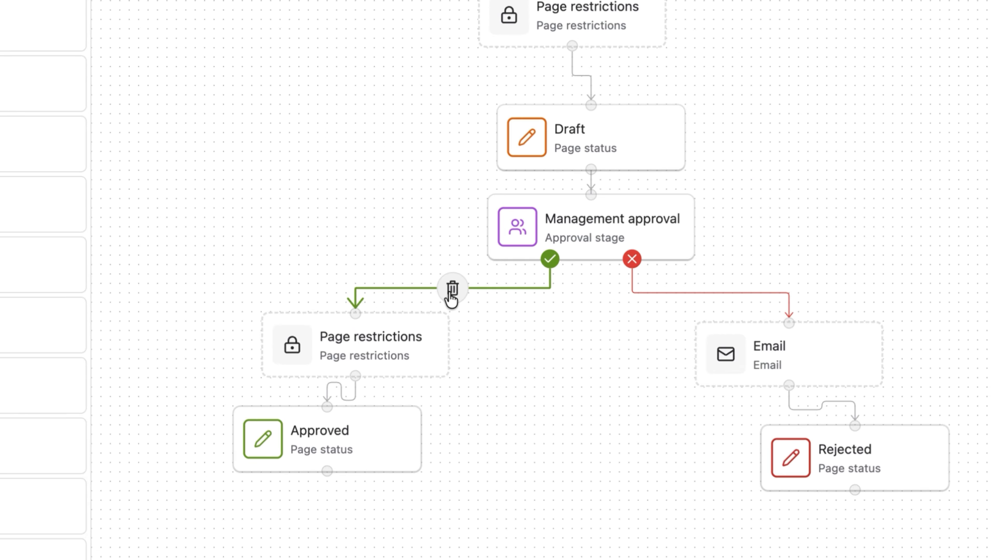
left_click(452, 289)
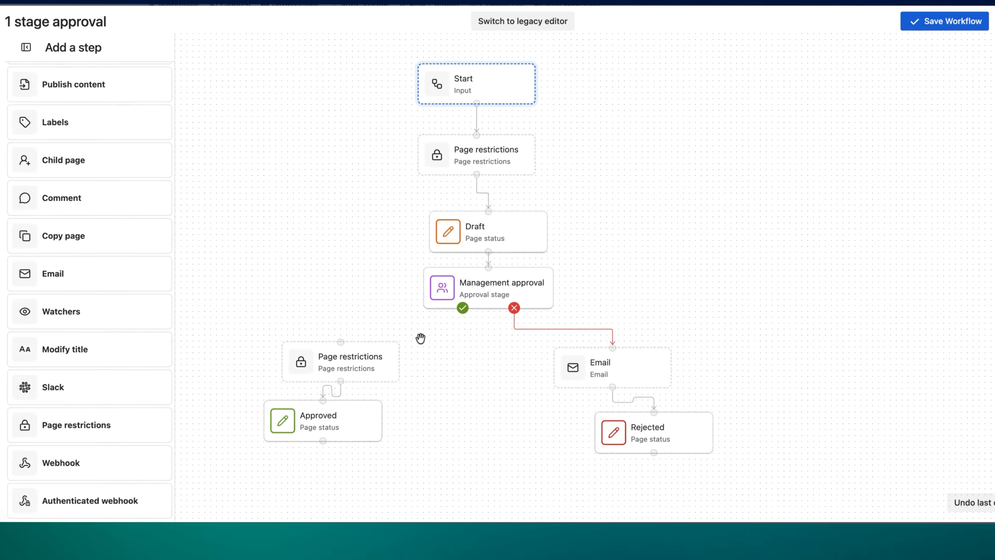
left_click(947, 20)
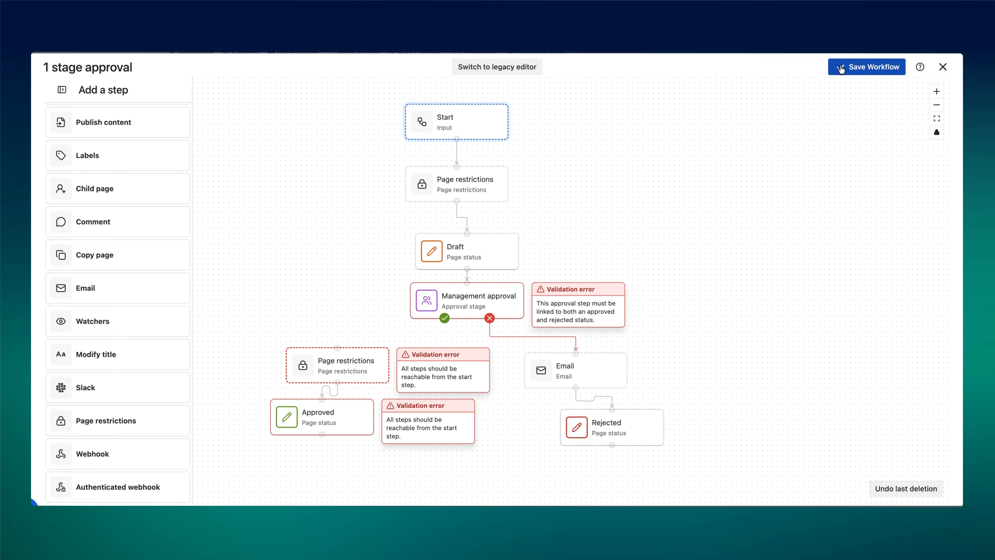
Step: Reconnect Management approval's approved output to the Page restrictions step before Approved
mouse_move(445, 318)
left_mouse_down()
mouse_move(393, 344)
mouse_move(337, 348)
left_mouse_up()
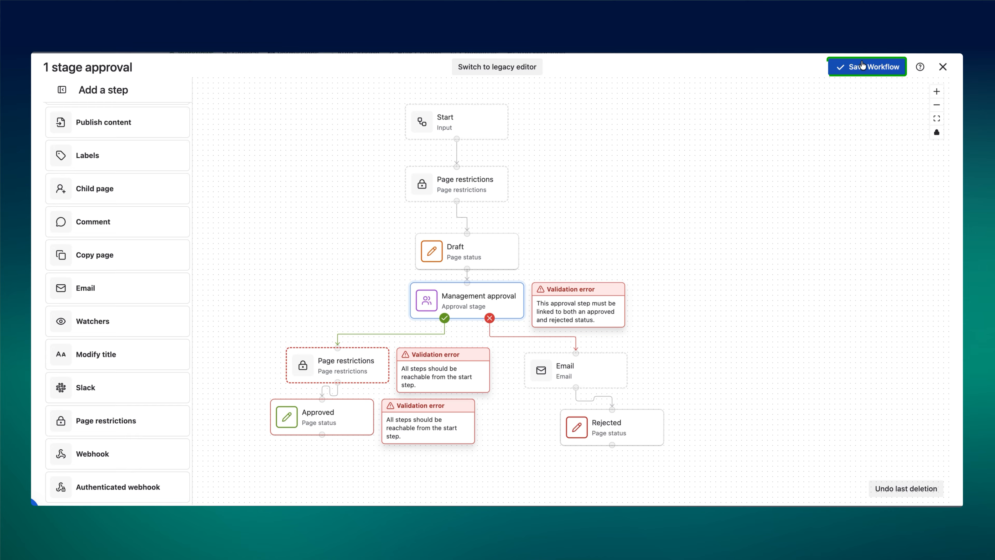
Step: Save the 1 stage approval workflow
left_click(865, 63)
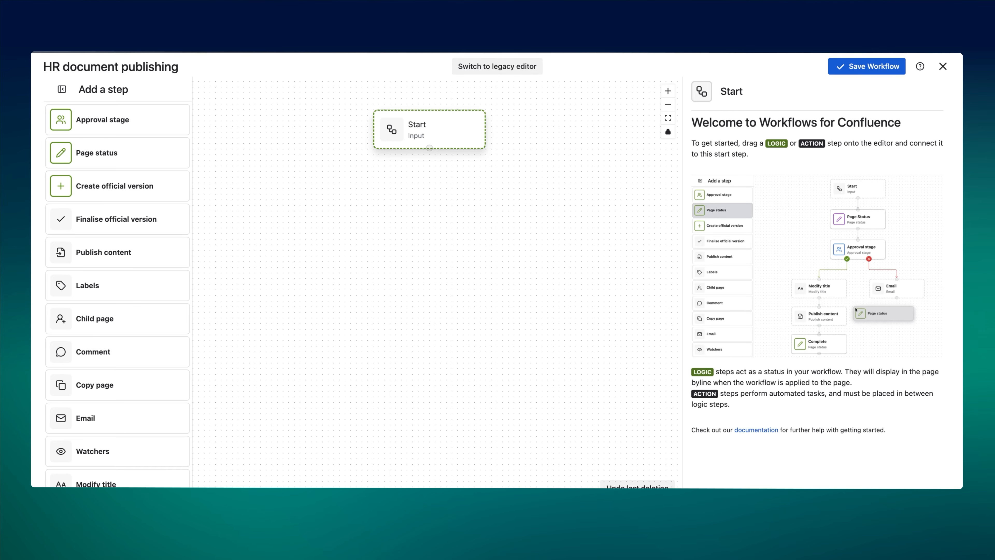
Step: In the HR document publishing workflow, add an orange page status named Draft directly below Start and connect Start to it
left_click_drag(112, 162, 402, 192)
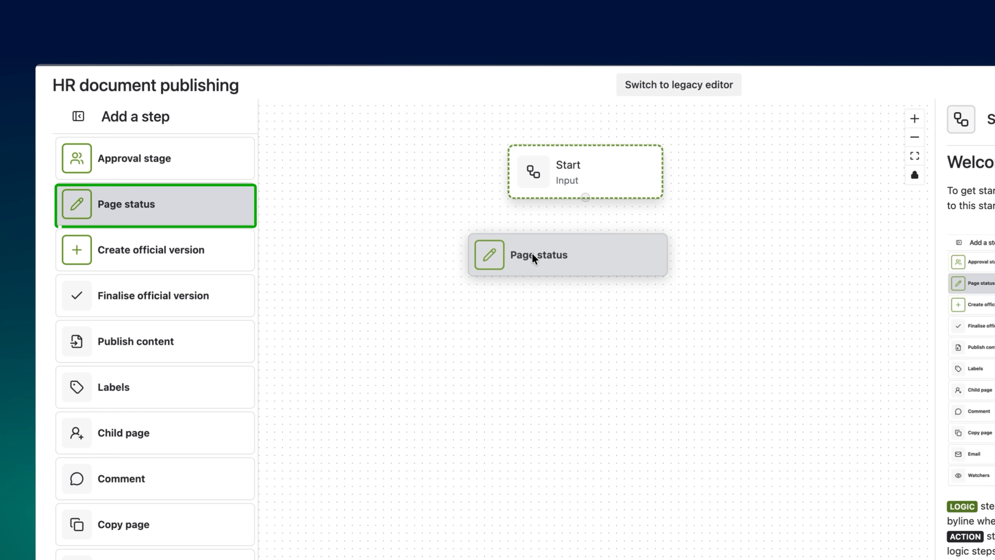
left_click_drag(525, 249, 628, 229)
left_click(759, 91)
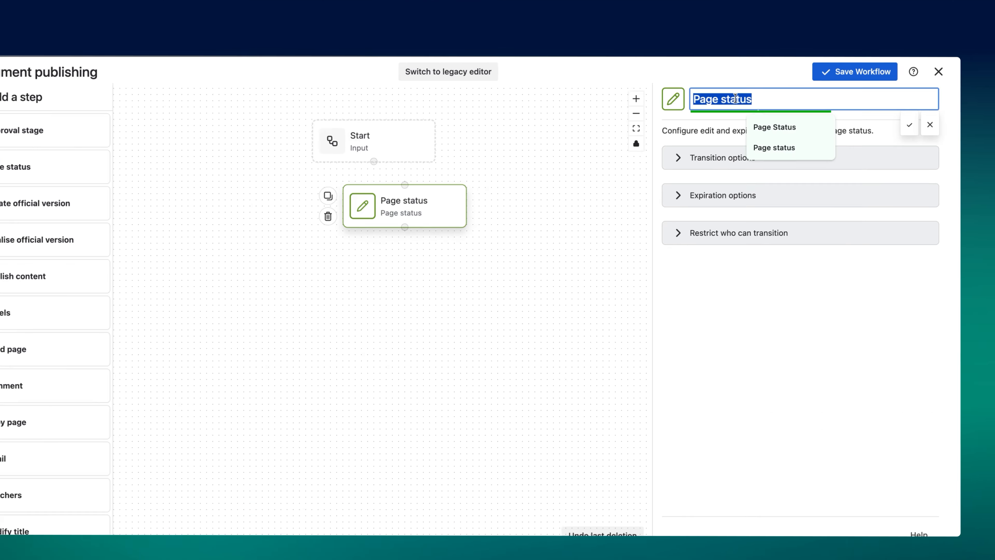
type("Draft")
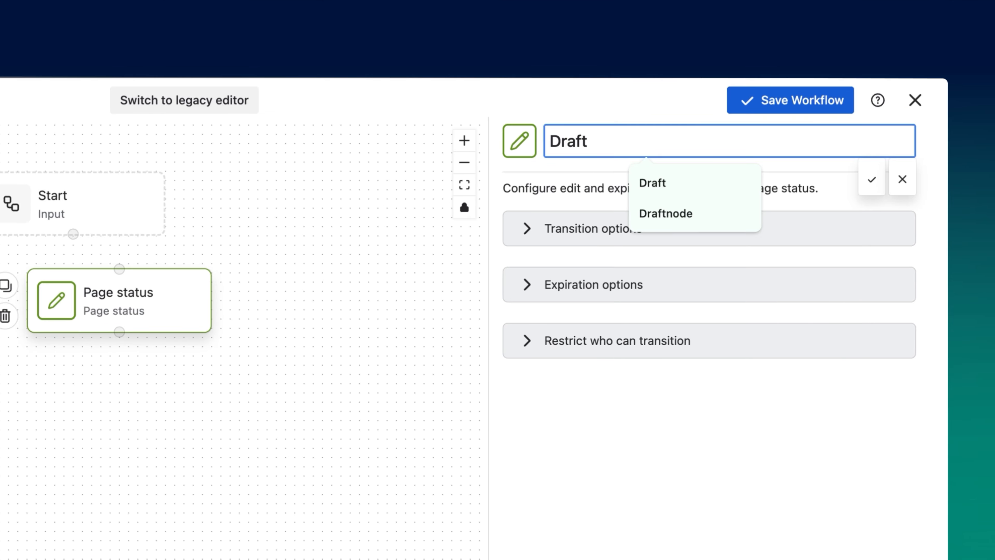
key("Return")
left_click(520, 141)
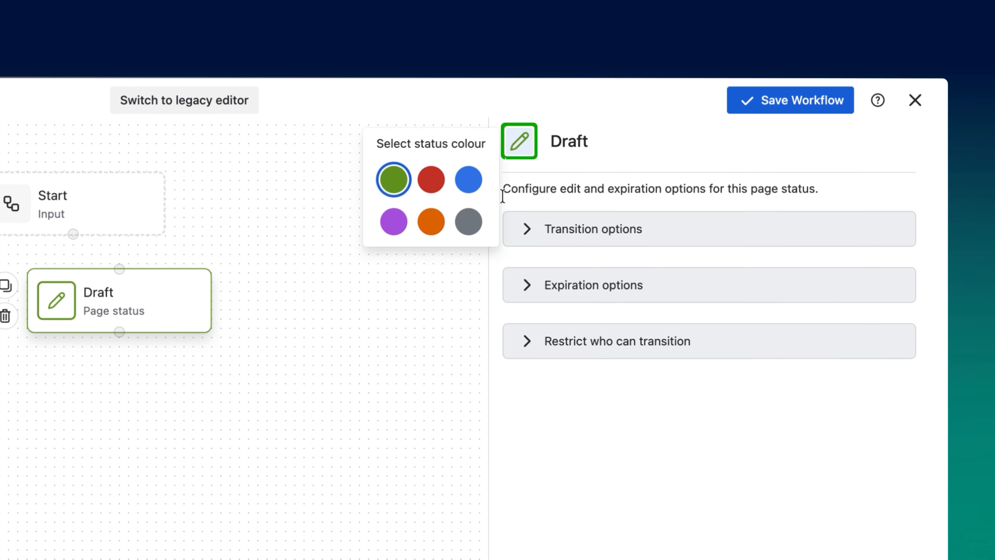
left_click(438, 225)
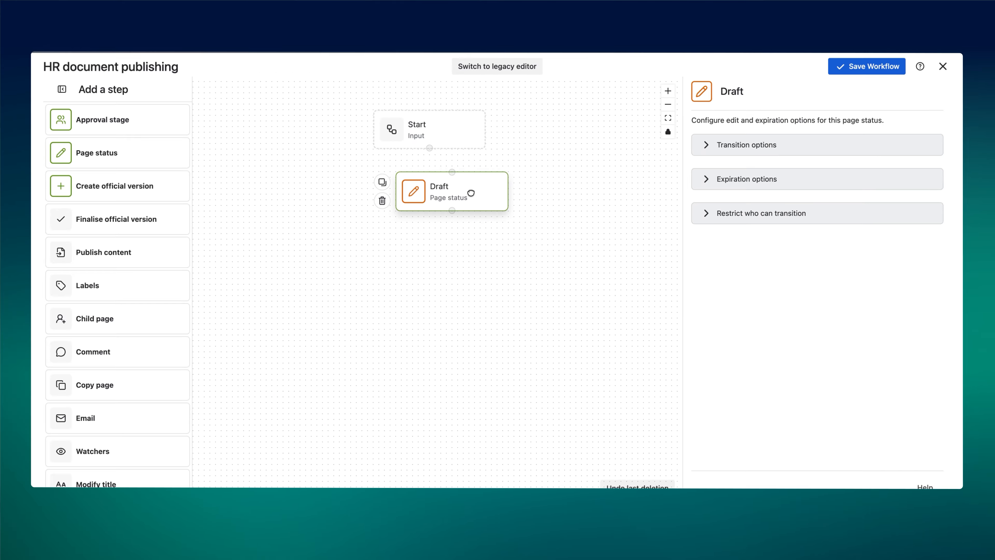
left_click_drag(454, 195, 450, 194)
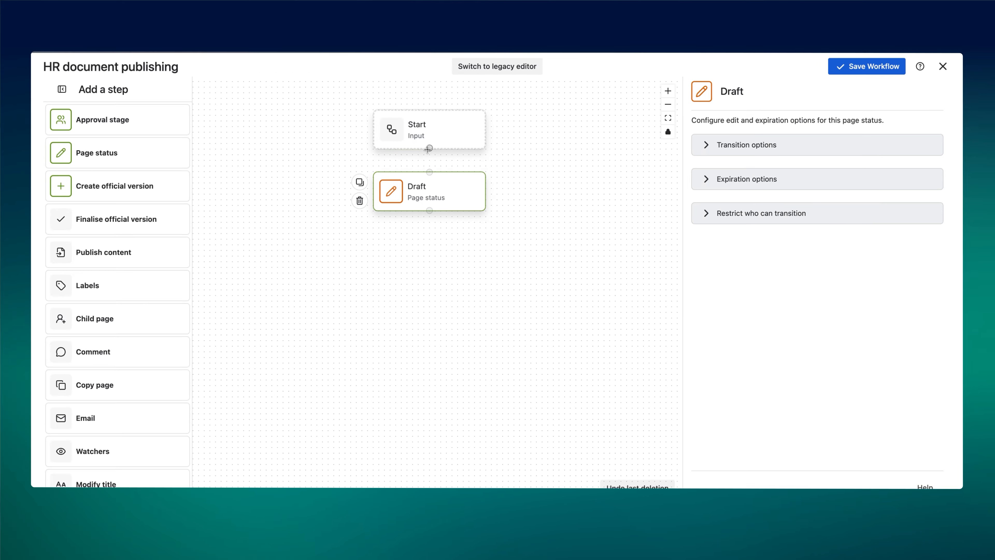
left_click_drag(432, 151, 429, 172)
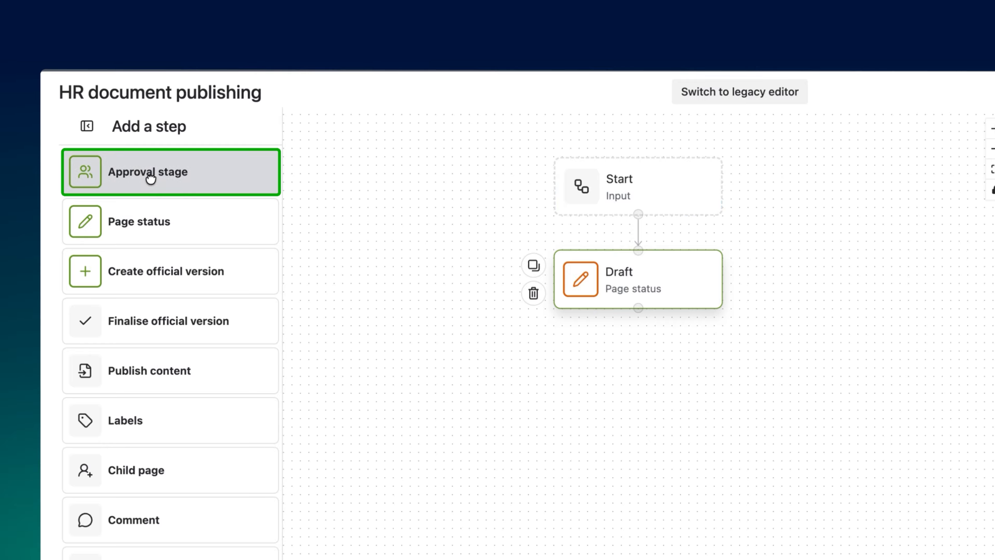
Step: Add a purple approval stage named HR approval below Draft and connect Draft to it
left_click_drag(146, 176, 705, 376)
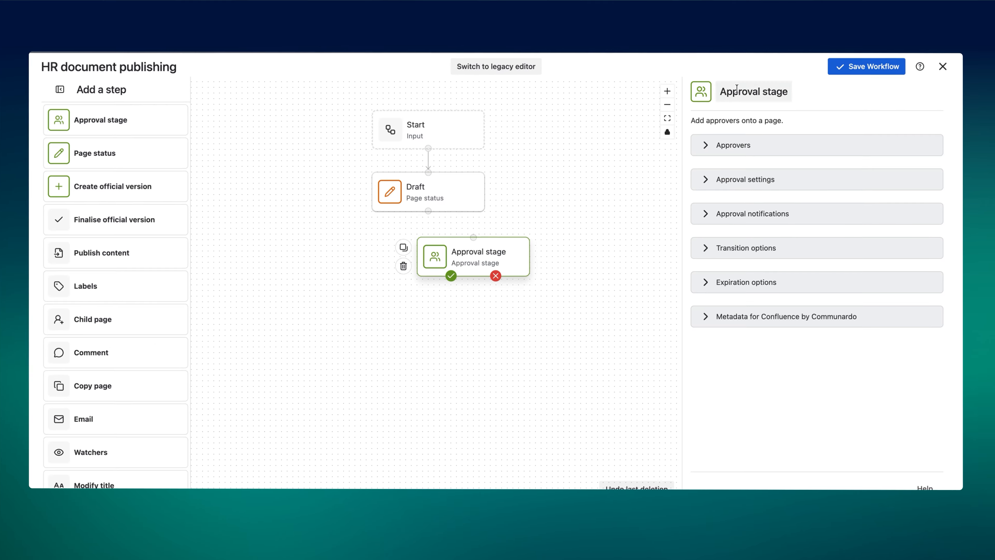
left_click(737, 89)
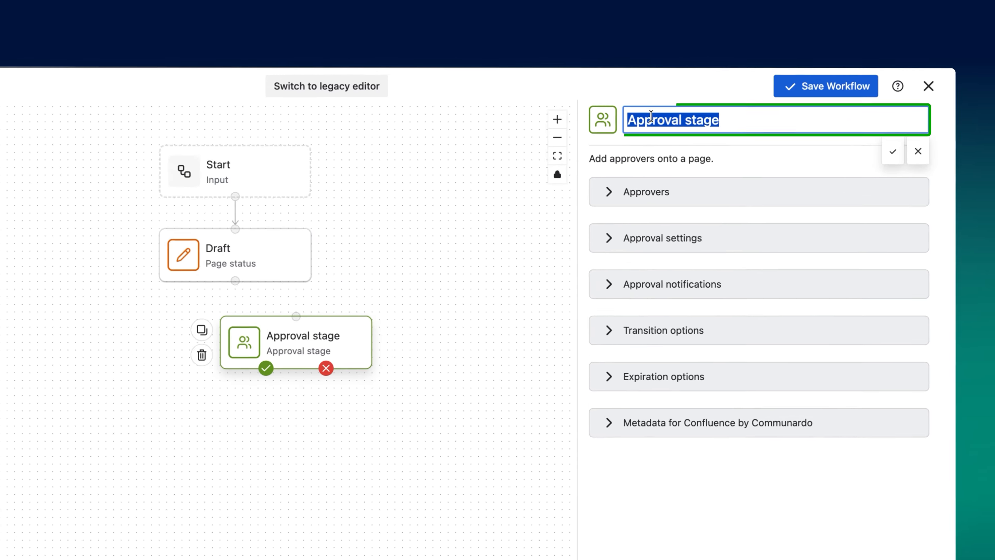
type("HR appro")
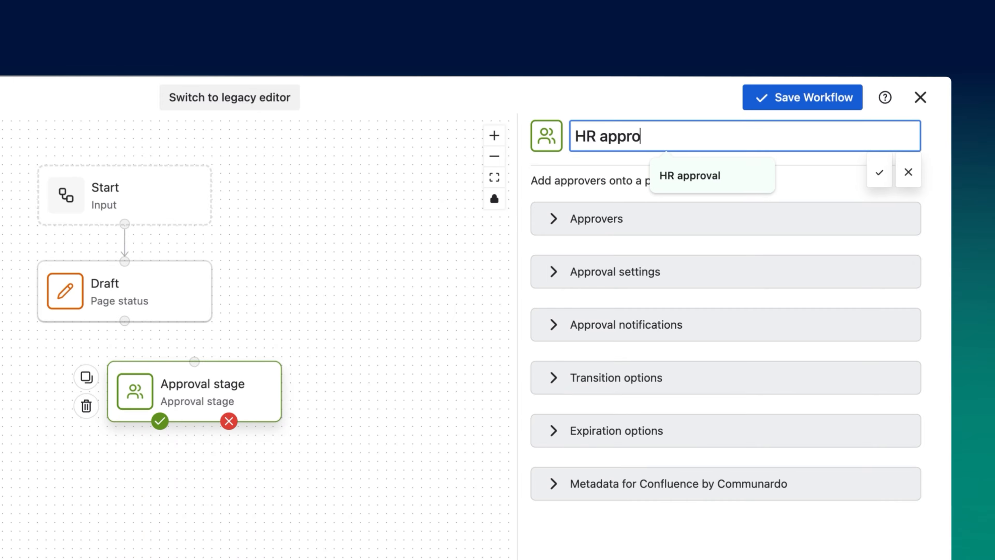
type("val")
left_click(546, 141)
left_click(429, 213)
left_click_drag(263, 380, 371, 314)
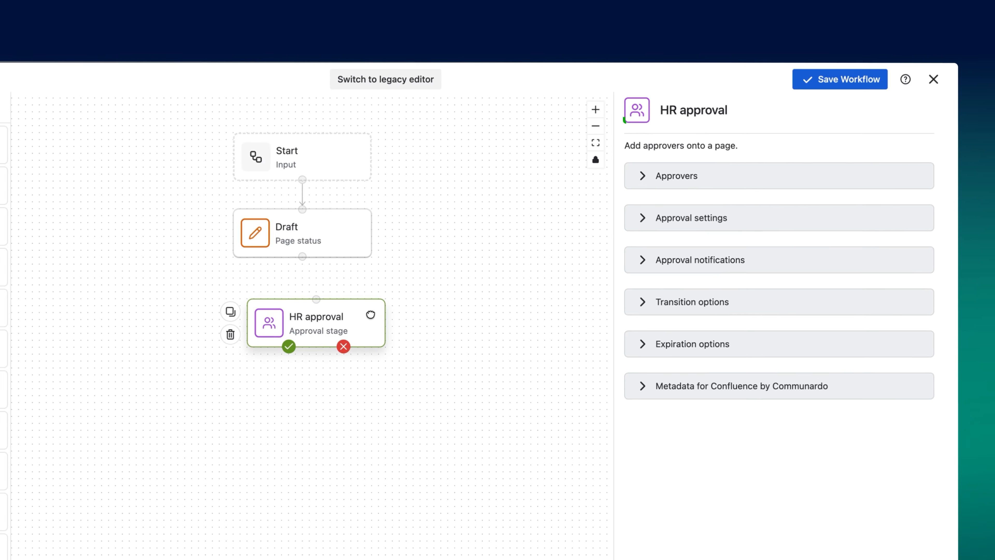
Step: Add a page status named Rejected, connect HR approval's rejected output to it, and link Rejected back to Draft
left_click_drag(98, 153, 506, 329)
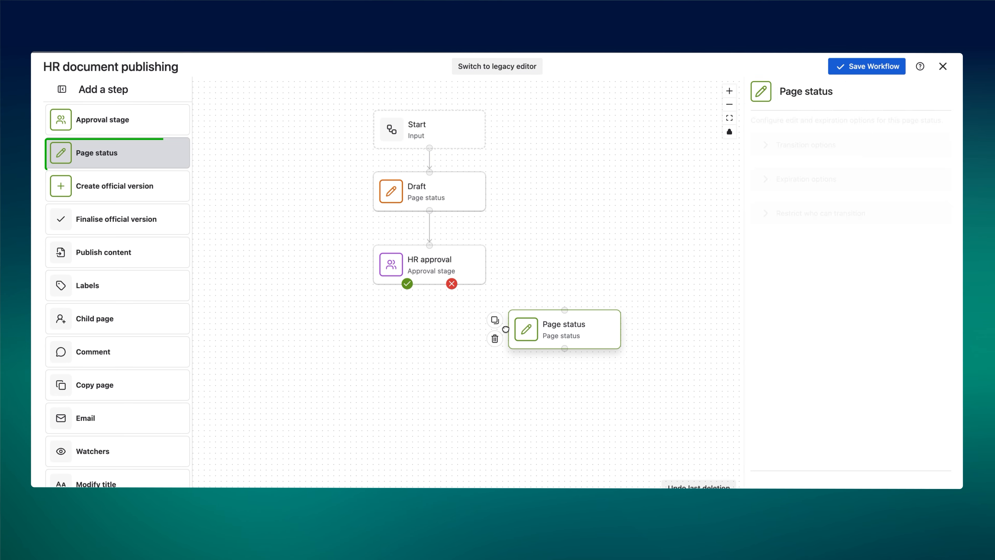
type("Rejected")
left_click_drag(451, 284, 565, 310)
left_click_drag(565, 349, 429, 174)
left_click_drag(604, 326, 610, 334)
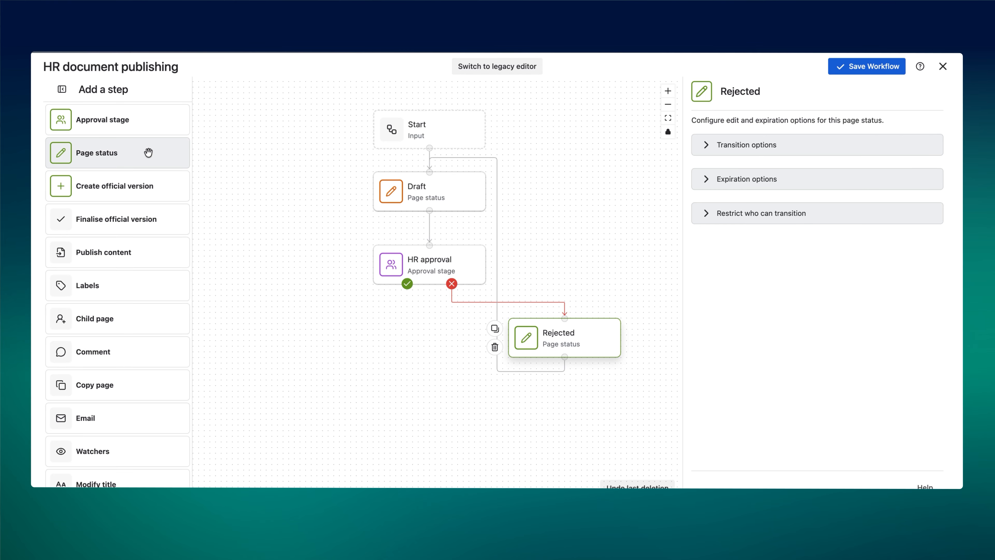
Step: Add a Publish content step below HR approval and connect the stage's approved output to it
left_click_drag(135, 252, 350, 332)
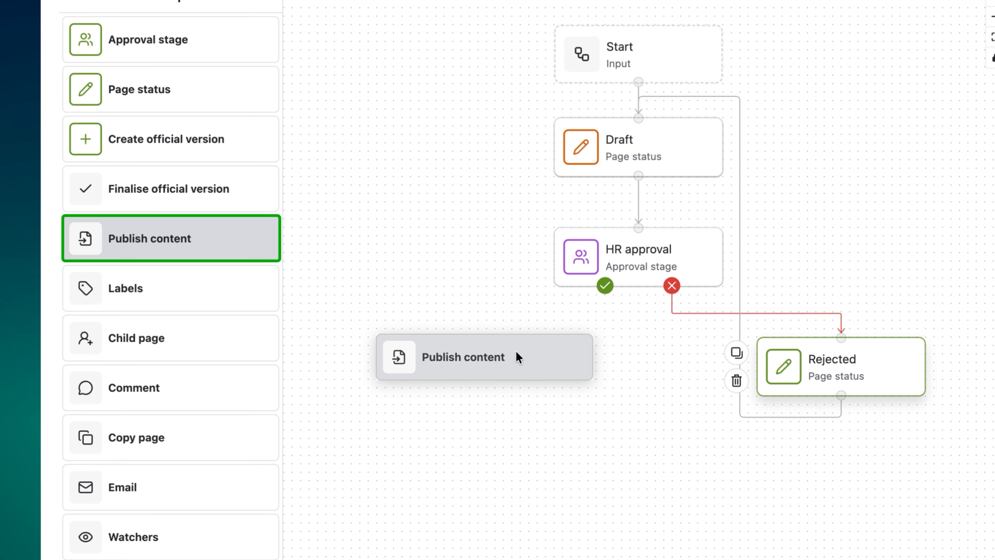
left_click_drag(520, 357, 548, 355)
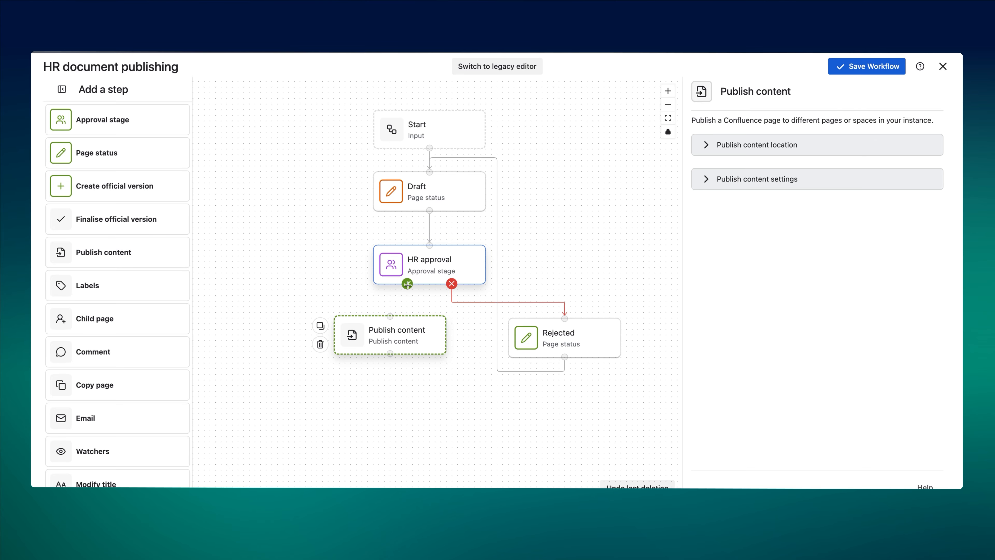
left_click_drag(408, 284, 386, 330)
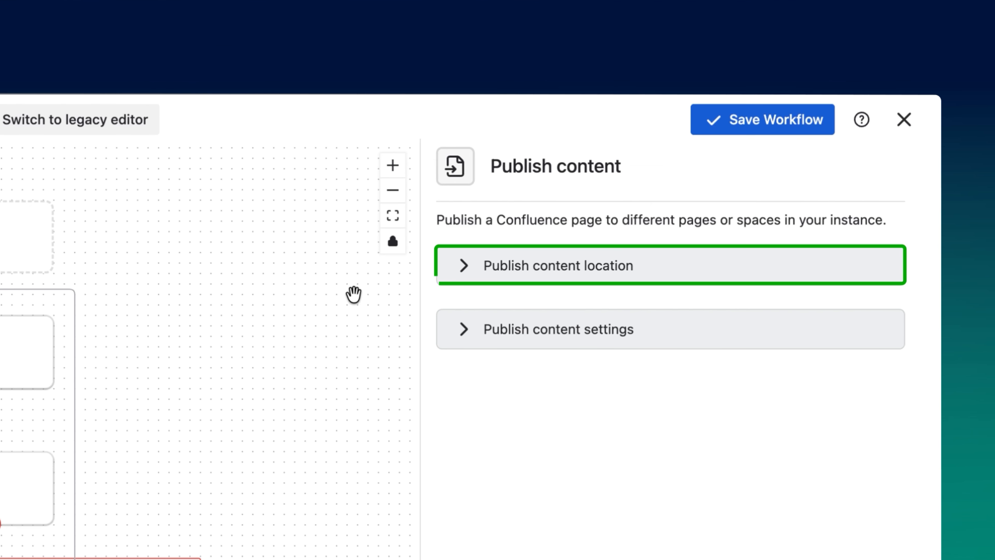
Step: Set the Publish content step to publish the page to the Human Resources (HR) space
left_click(456, 269)
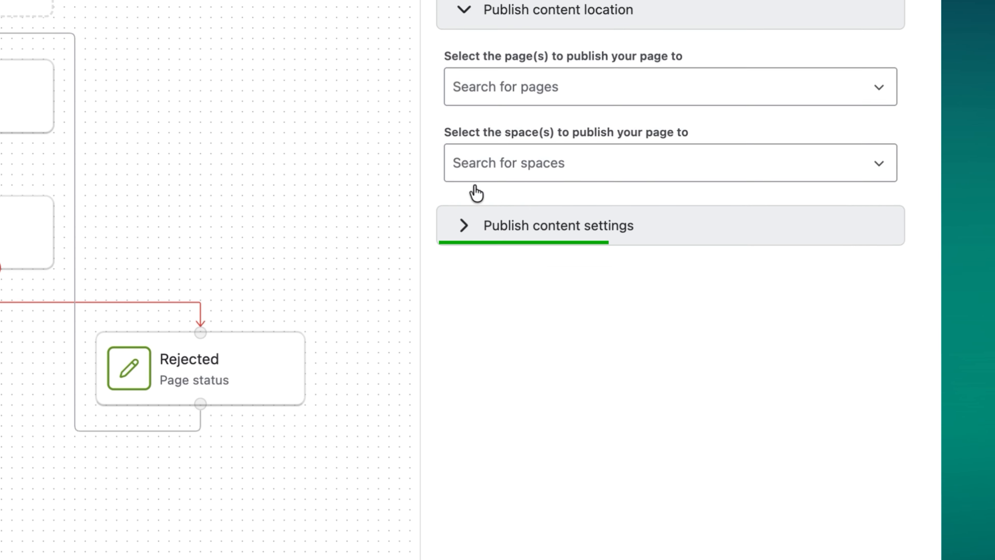
left_click(469, 490)
left_click(497, 163)
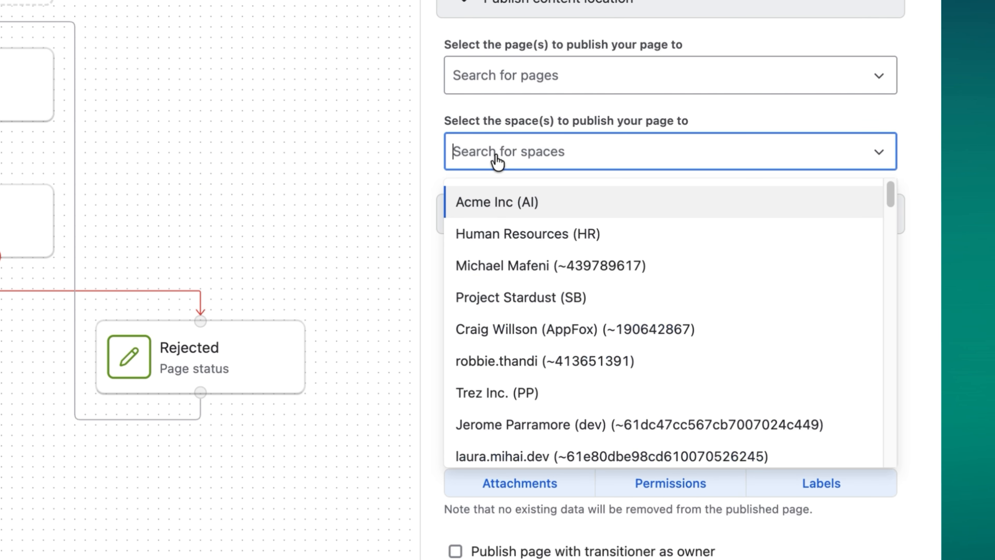
left_click(486, 234)
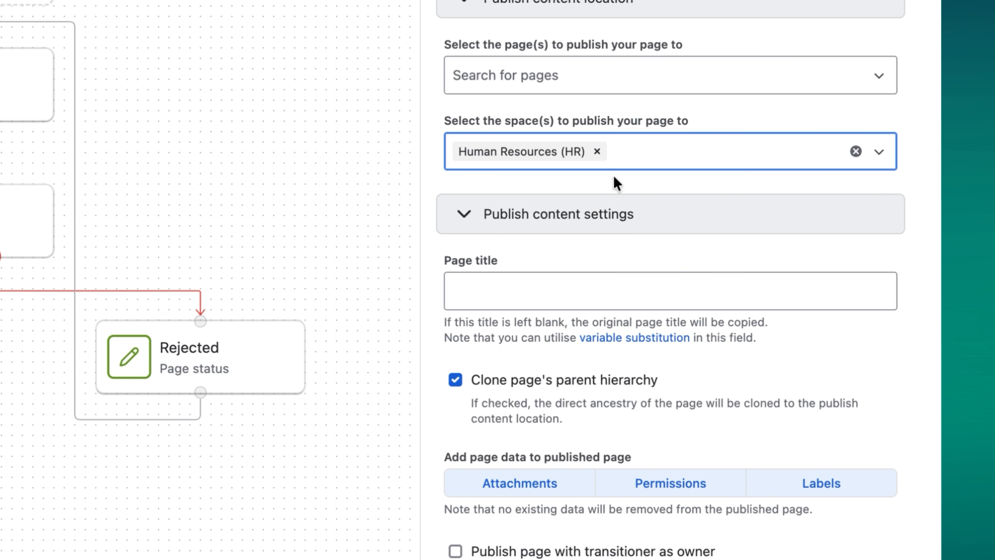
Step: In the publish content settings, disable cloning the parent hierarchy, exclude Permissions from the page data, and enable publishing with the transitioner as owner
scroll(615, 183, "down", 4)
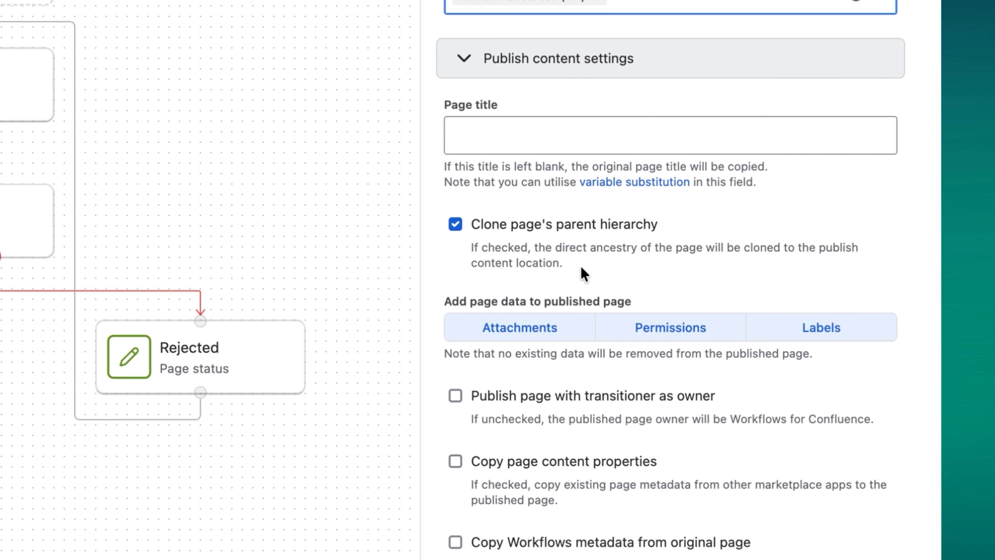
left_click(455, 225)
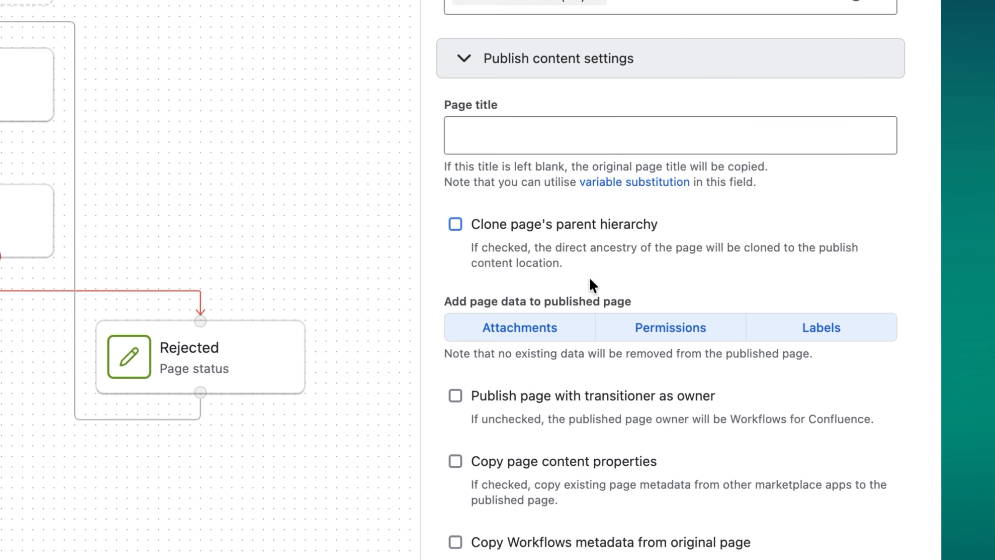
left_click(637, 335)
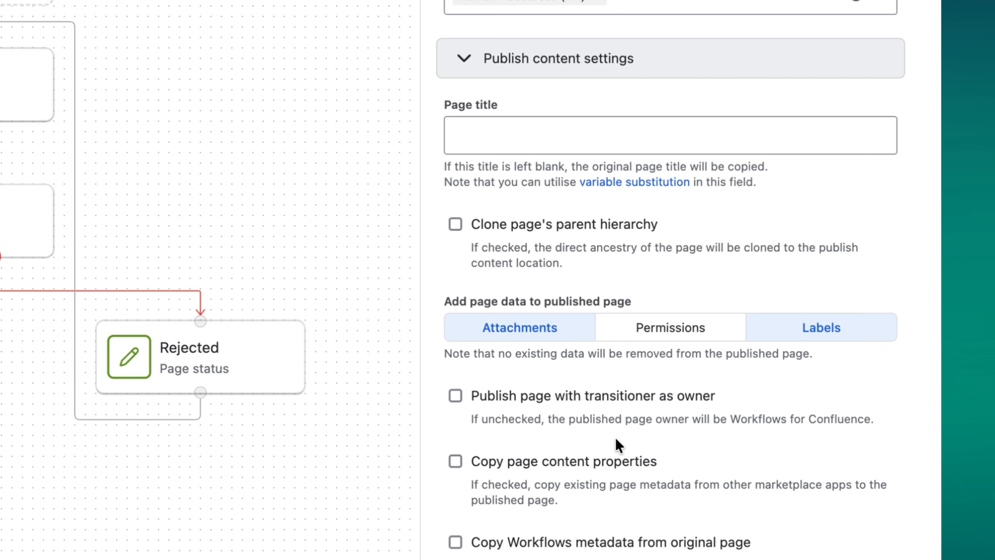
left_click(456, 396)
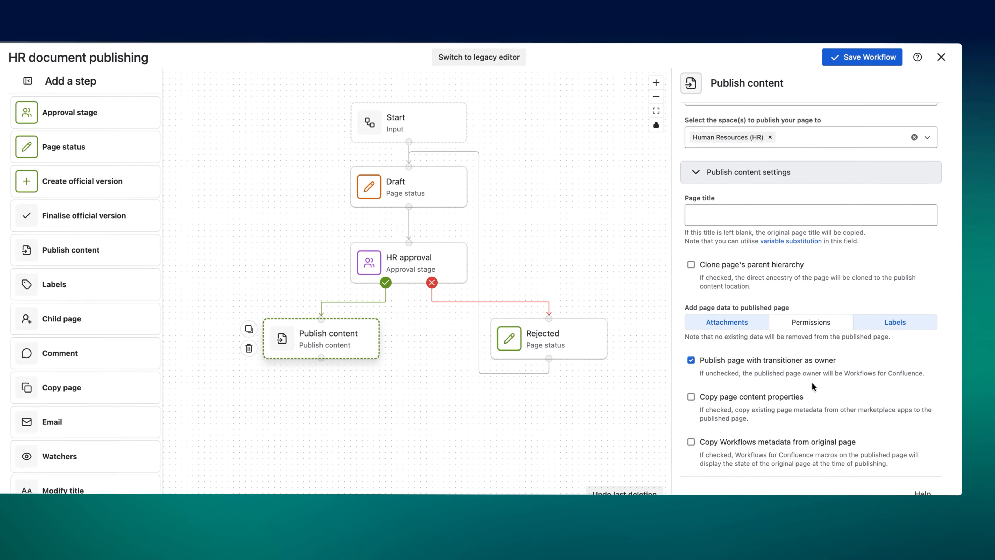
Step: Add a page status named Published below Publish content and connect Publish content to it
left_click_drag(111, 149, 298, 409)
left_click_drag(345, 357, 345, 388)
left_click(746, 91)
type("Published")
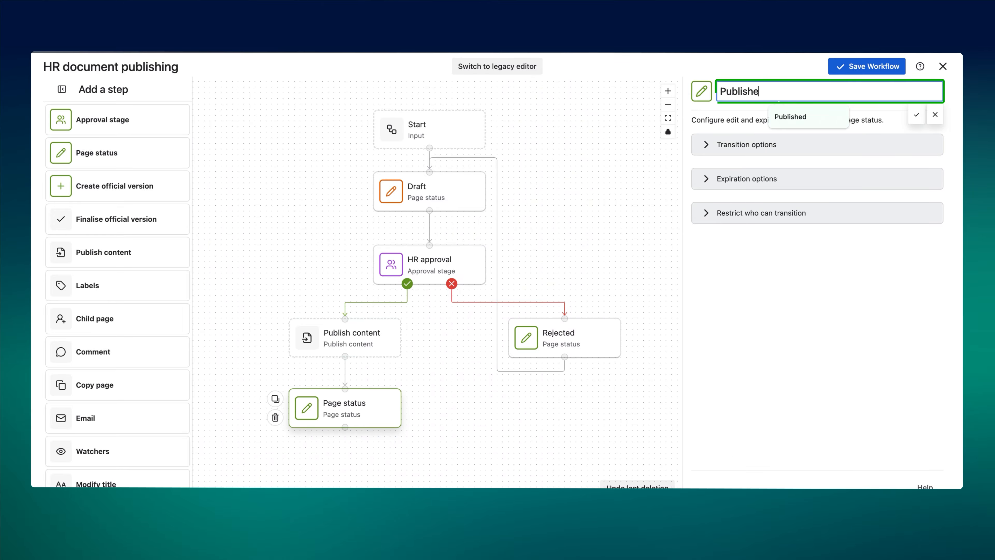
key("Return")
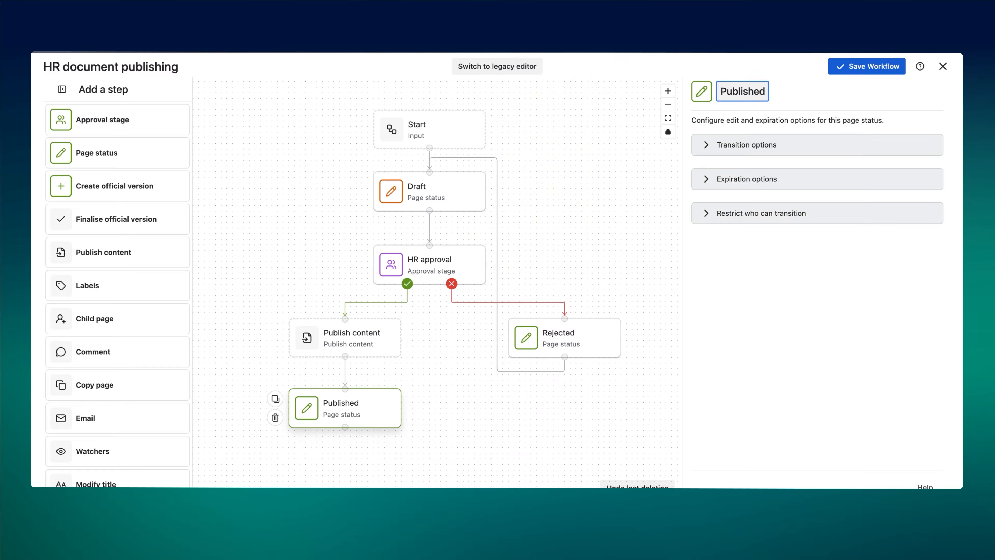
Step: Enable transition on page edit to the Next status for Published, and connect Published back to Draft
left_click(708, 150)
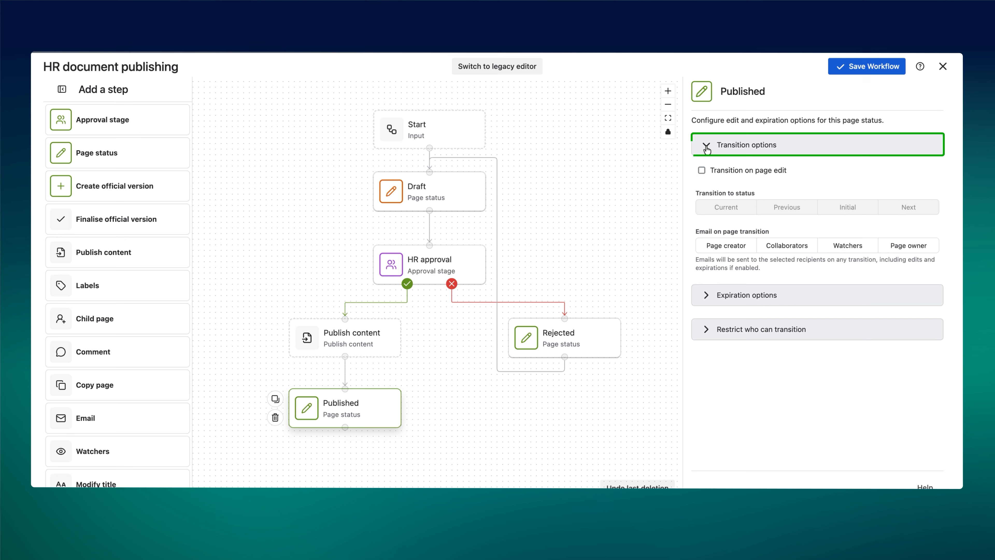
left_click(708, 294)
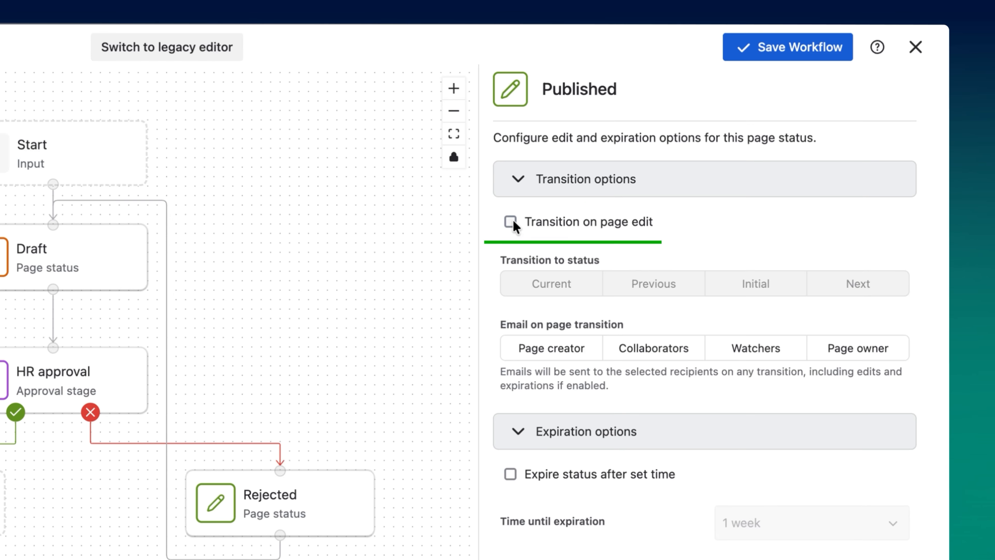
left_click(701, 170)
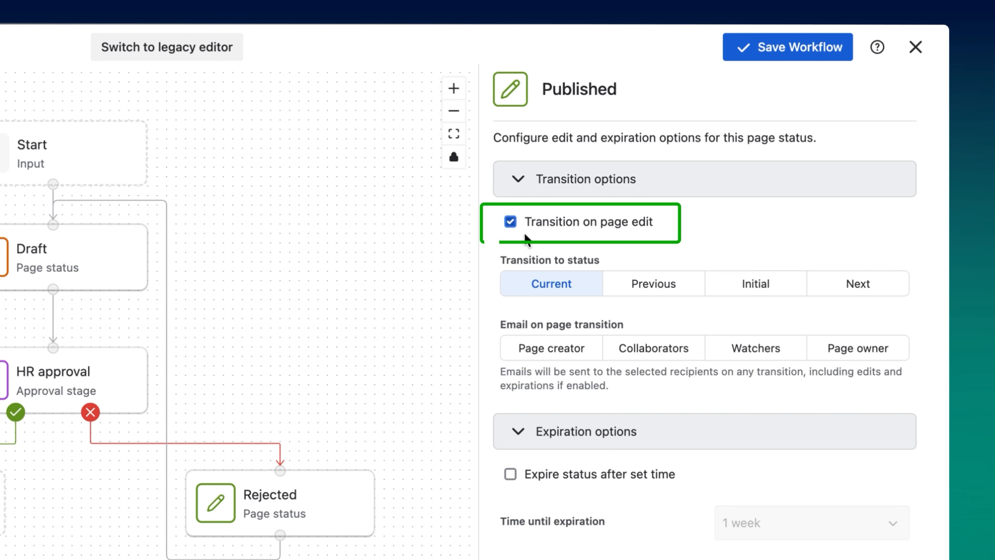
left_click(838, 285)
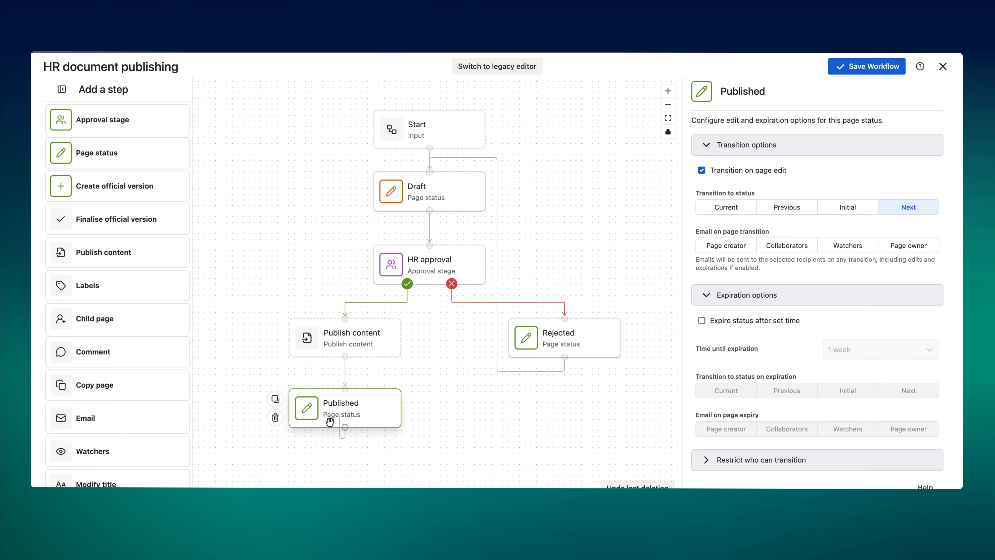
left_click_drag(329, 421, 427, 172)
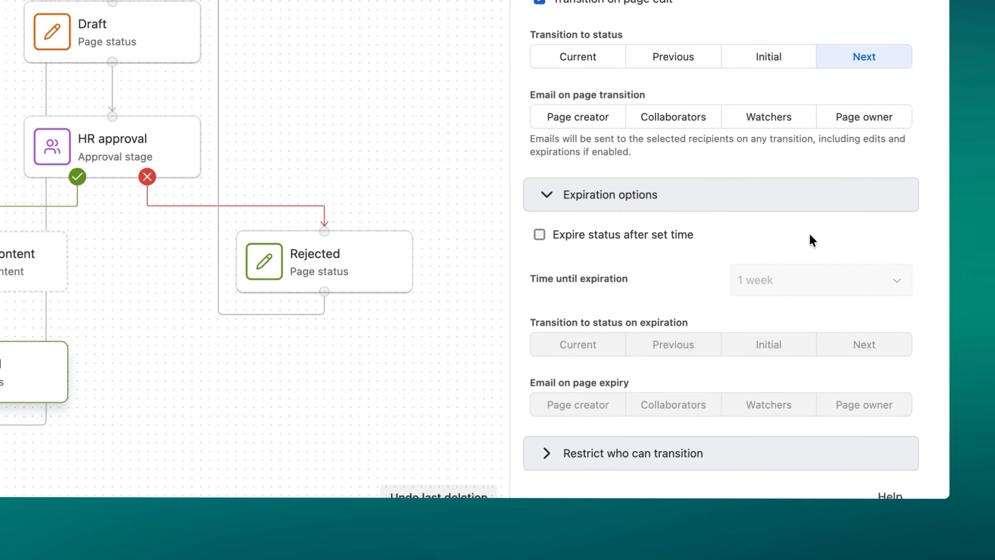
Step: Set the Published status to expire after 6 months and transition to the Previous status on expiration
left_click(500, 213)
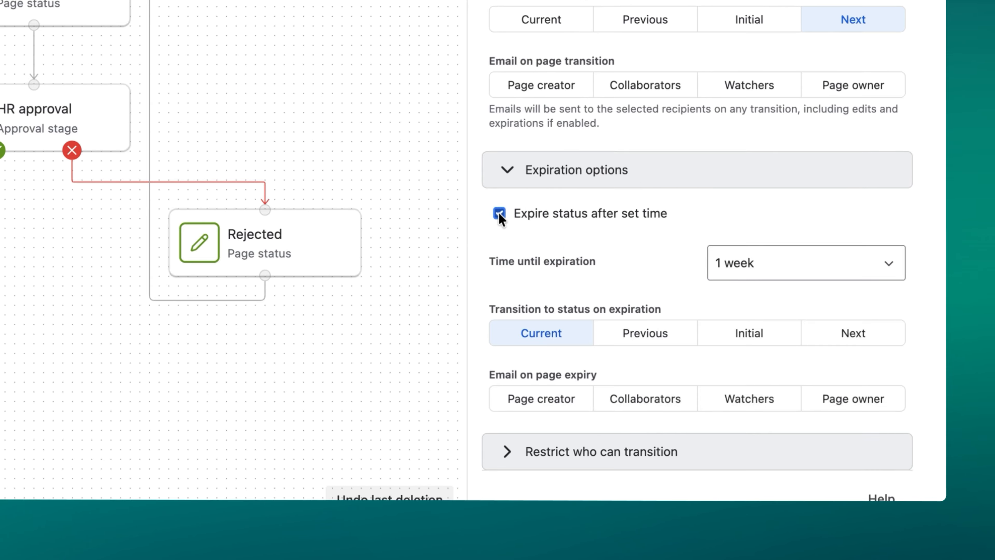
left_click(813, 262)
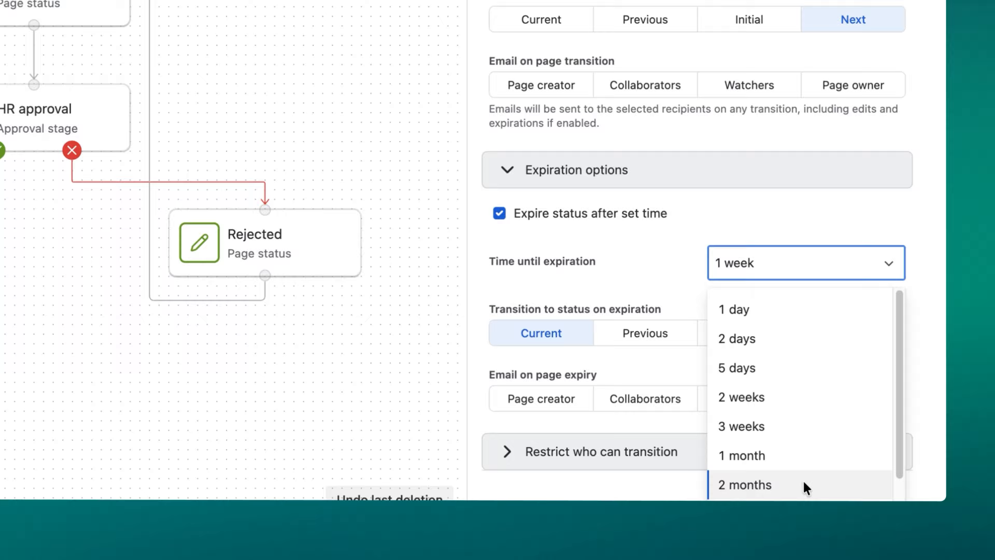
left_click(807, 536)
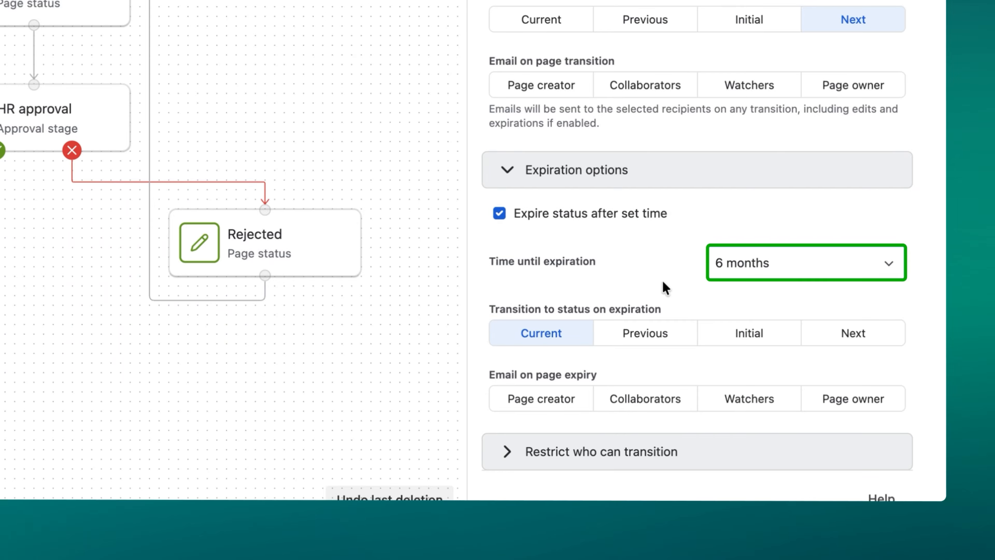
left_click(634, 335)
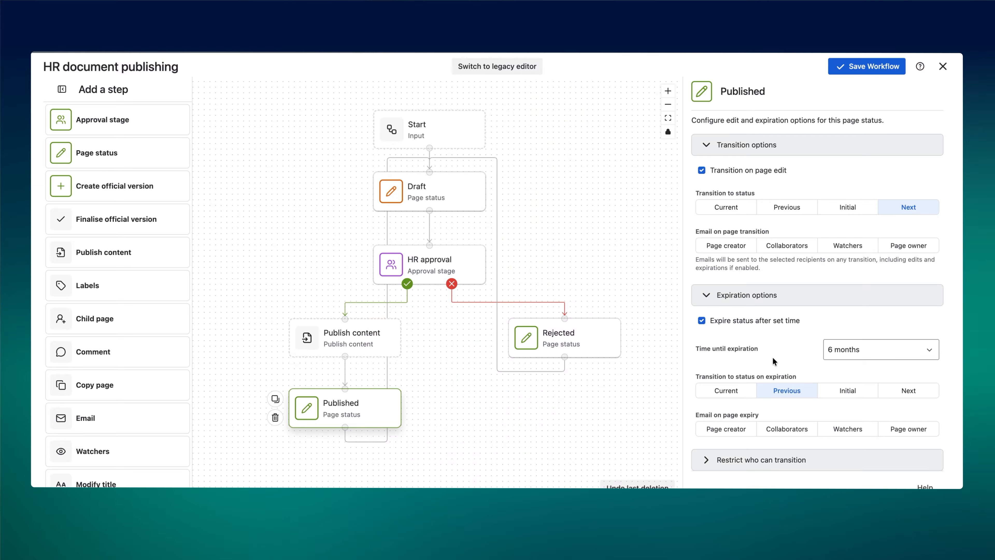
Step: Save the HR document publishing workflow
left_click(658, 344)
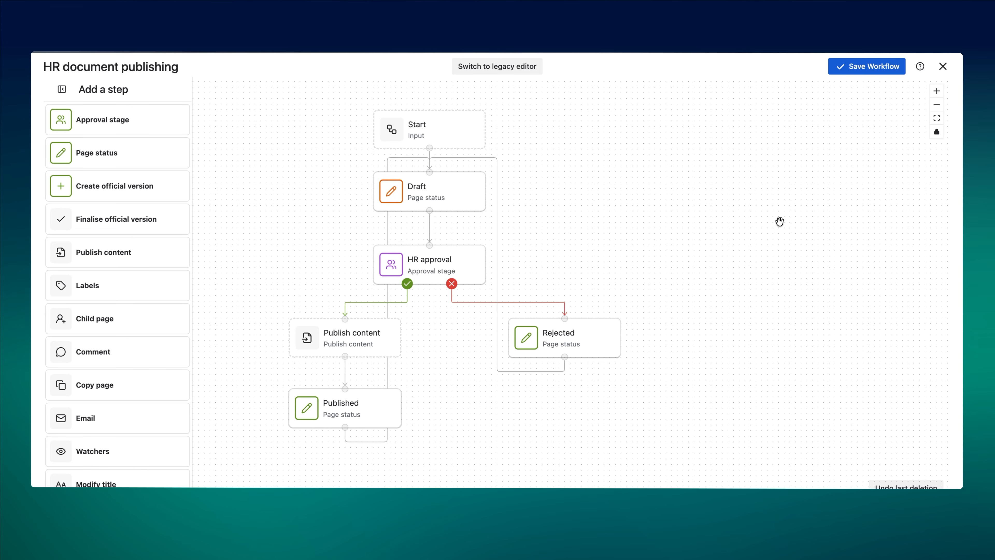
left_click(846, 71)
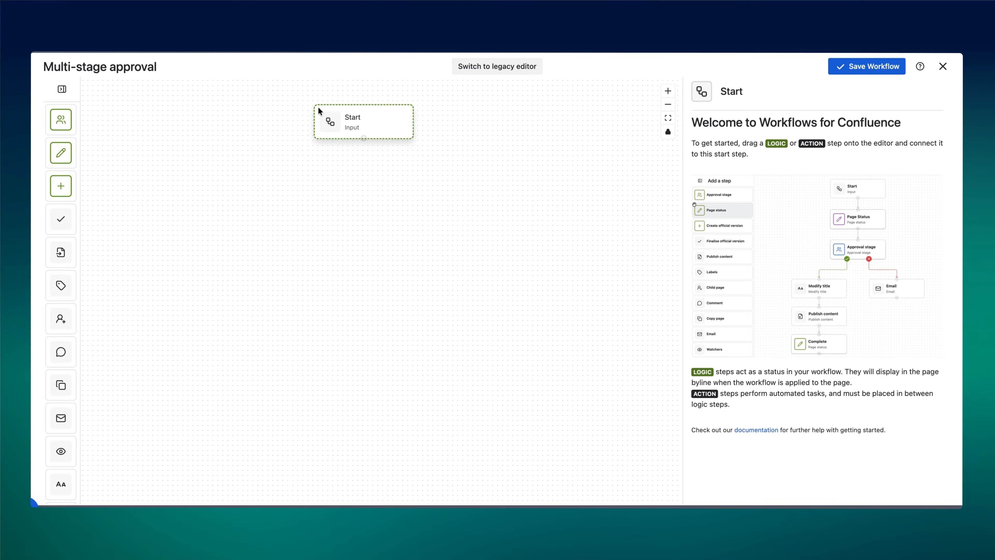
Step: Add a Page restrictions step below Start in the Multi-stage approval workflow
left_click(63, 90)
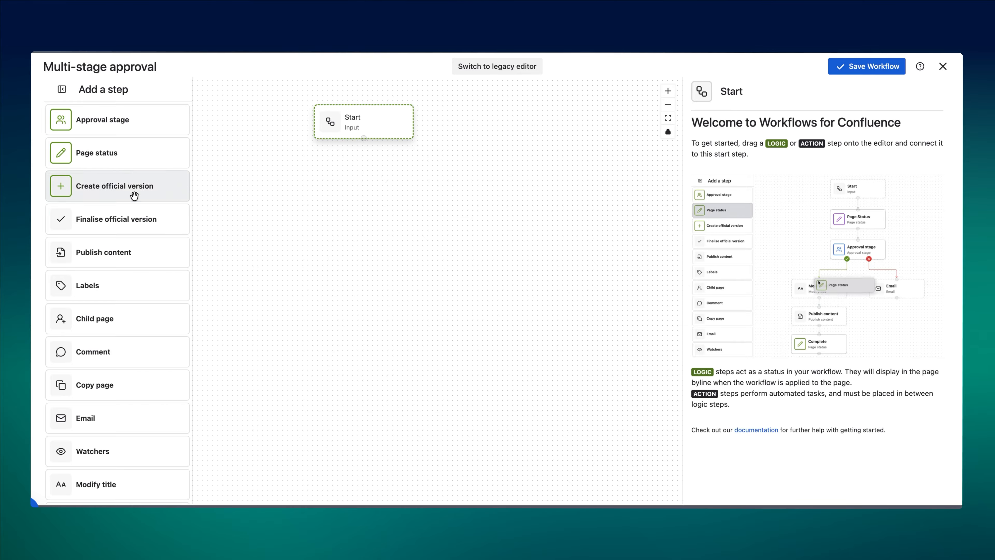
scroll(119, 366, "down", 3)
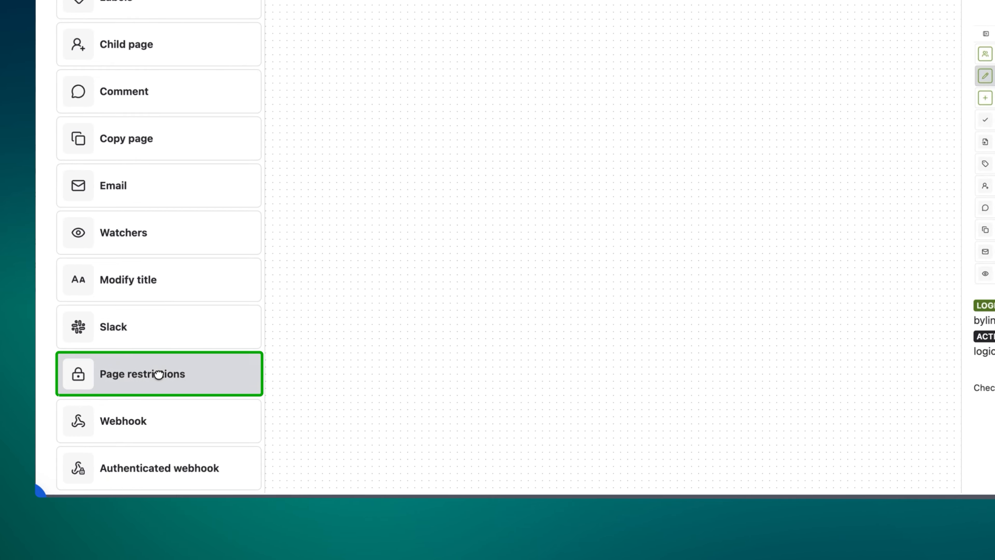
left_click_drag(156, 373, 506, 72)
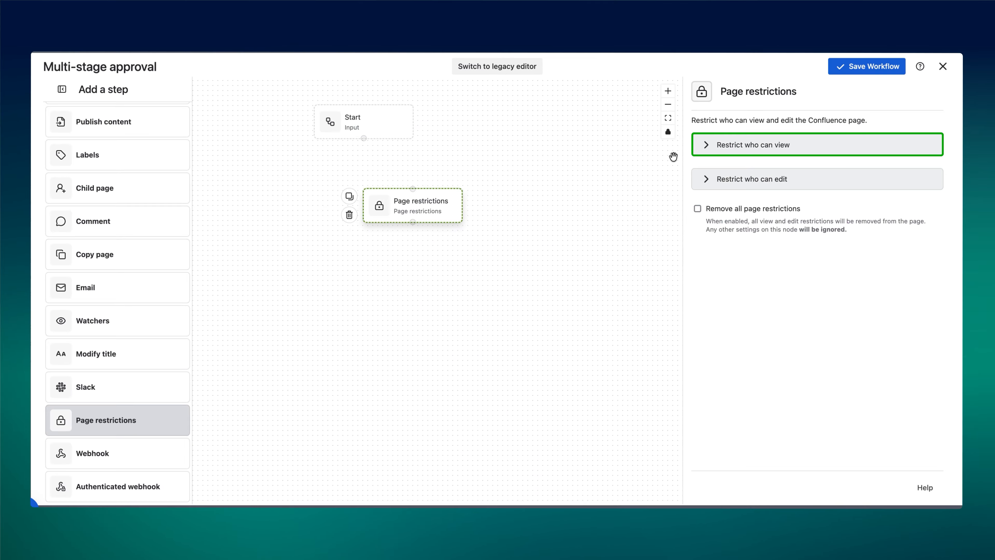
Step: In the page restrictions, show the view and edit options and restrict viewing to the Management Team group
left_click(705, 146)
left_click(707, 258)
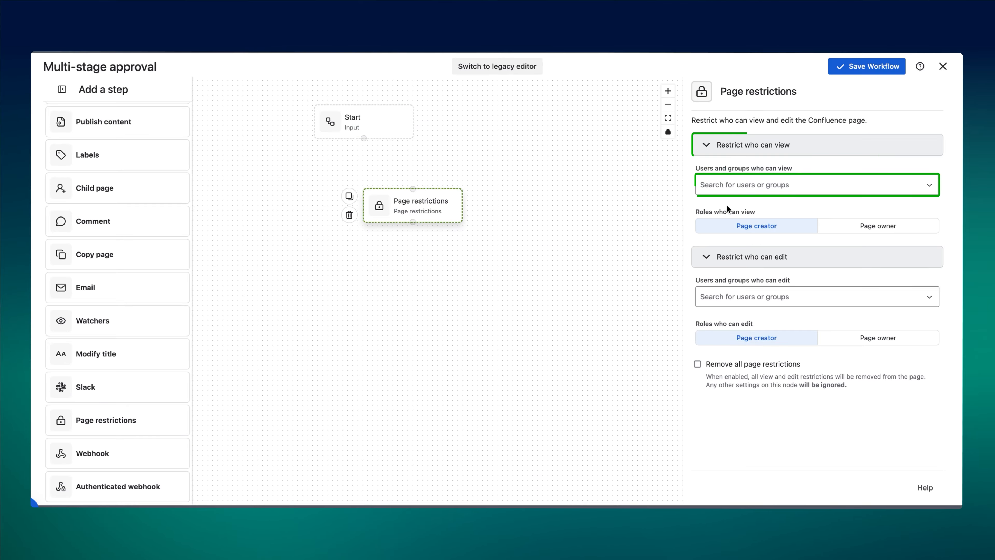
left_click(823, 192)
type("mana")
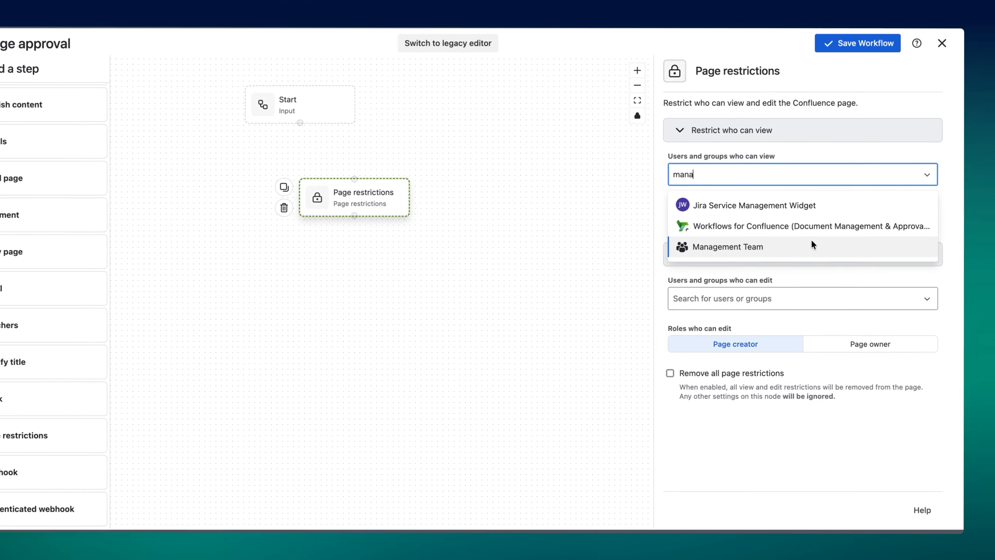
left_click(811, 244)
Step: Restrict editing to the Management Team group and include Page owner in both the edit and view roles
left_click(770, 305)
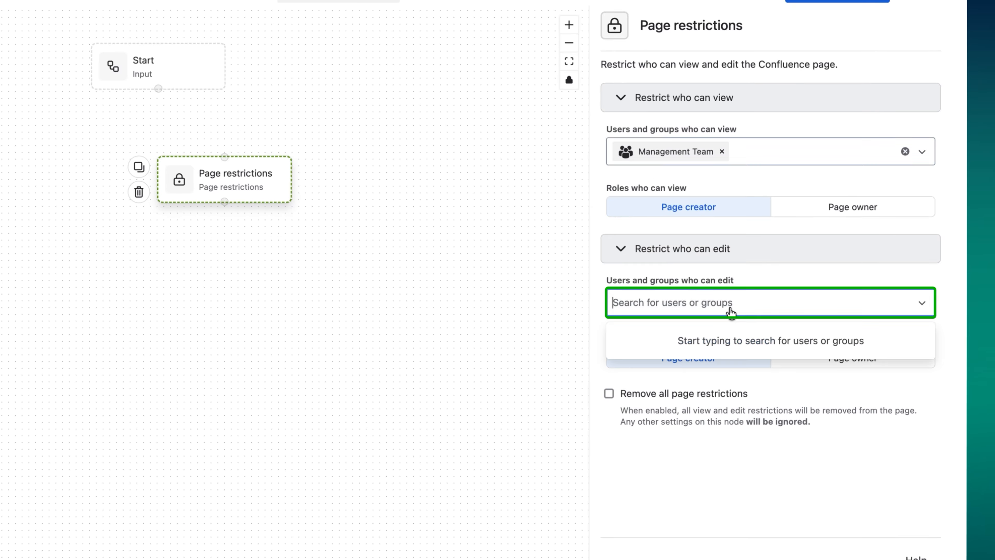
type("manag")
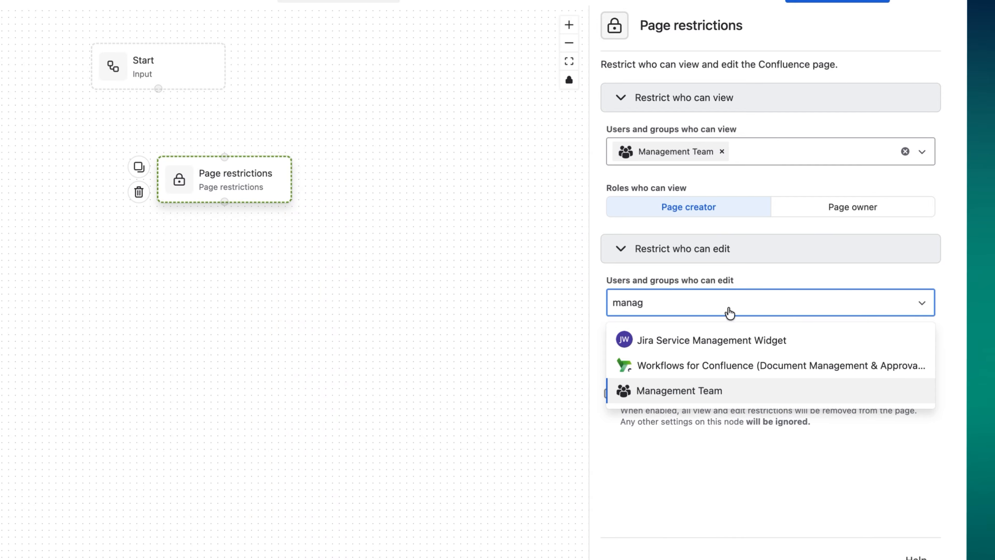
left_click(717, 387)
left_click(799, 362)
left_click(853, 206)
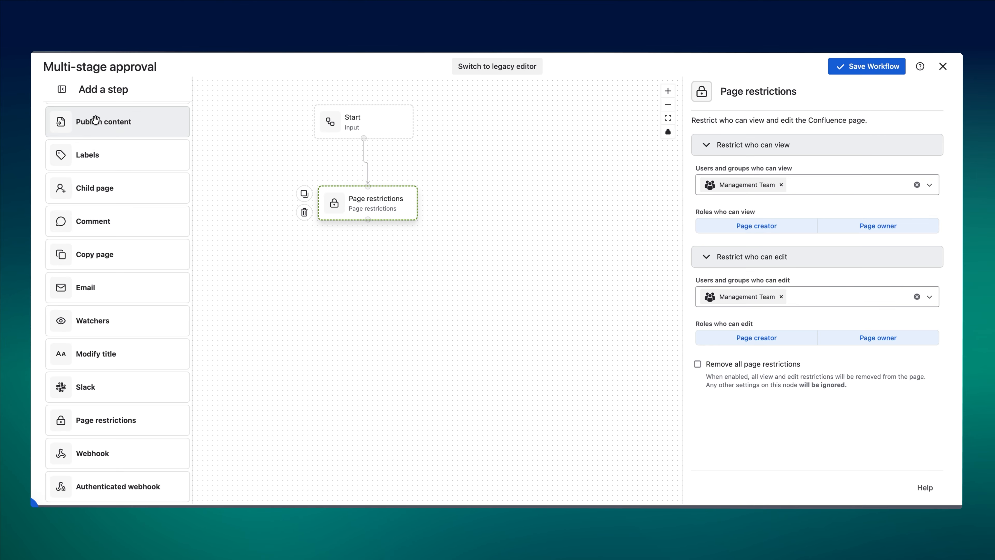
Step: Add an orange page status named Working copy below Page restrictions and connect Page restrictions to it
scroll(95, 120, "up", 3)
left_click_drag(112, 151, 371, 265)
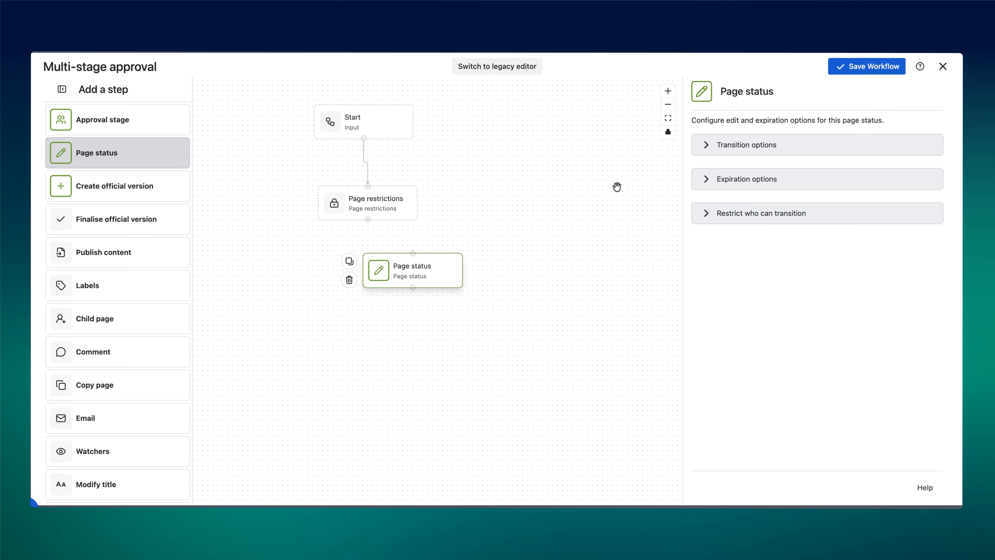
left_click(742, 93)
type("Worki")
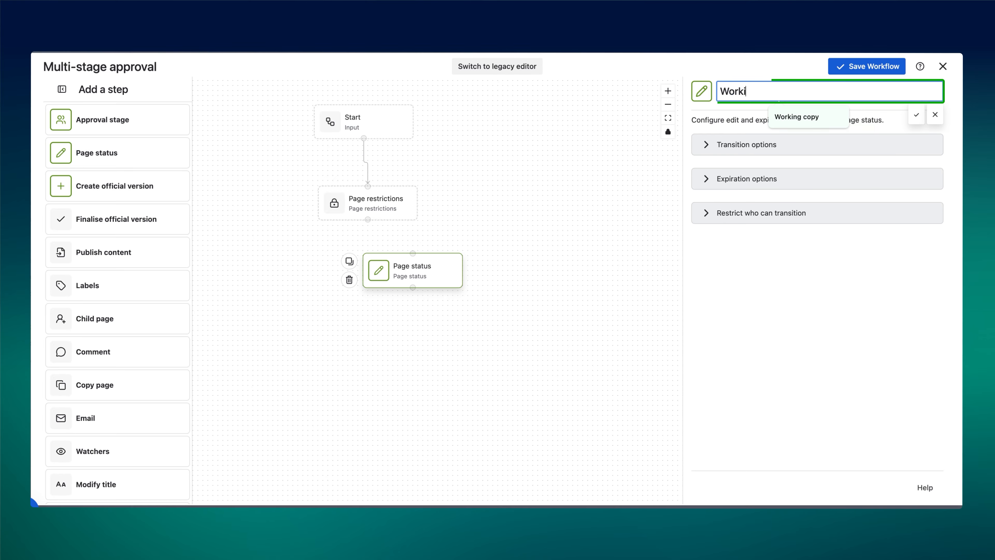
type("ng copy")
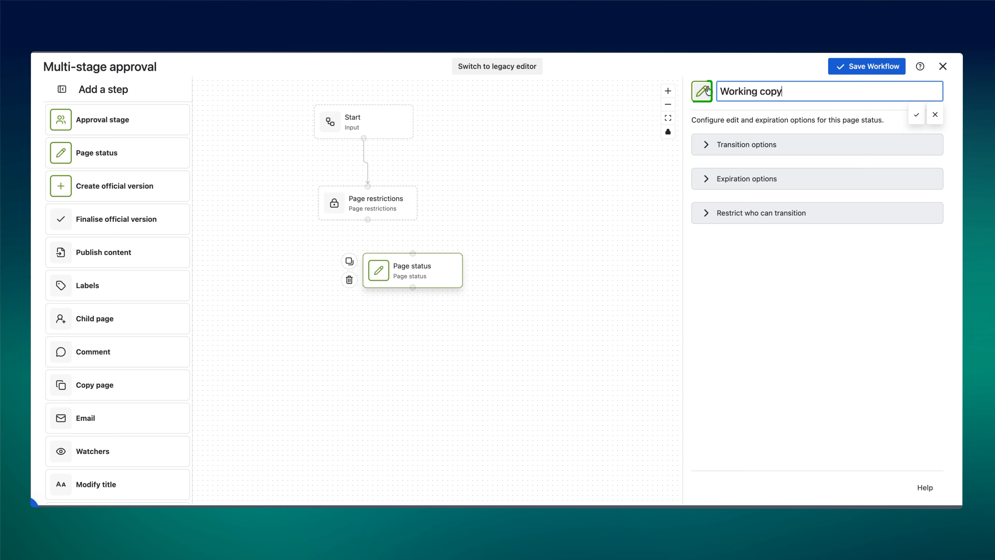
left_click(701, 101)
left_click(648, 140)
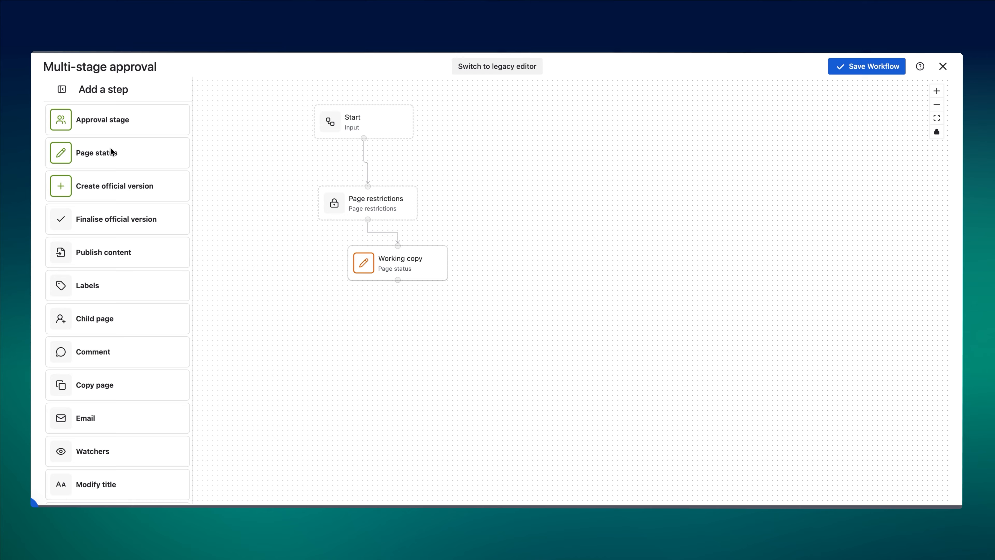
Step: Add an approval stage below Working copy and connect Working copy to it
left_click_drag(112, 122, 114, 128)
left_click_drag(397, 339, 399, 336)
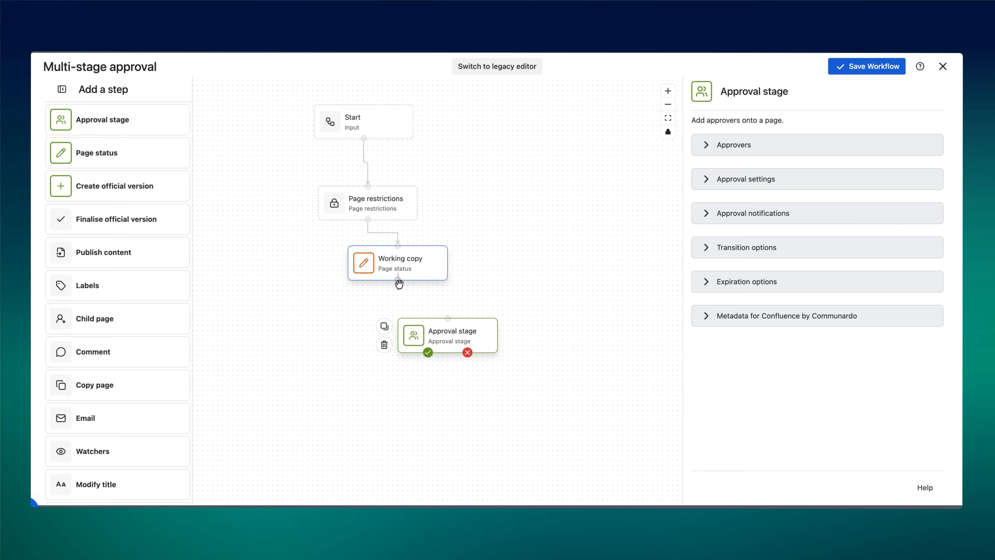
left_click_drag(436, 317, 441, 321)
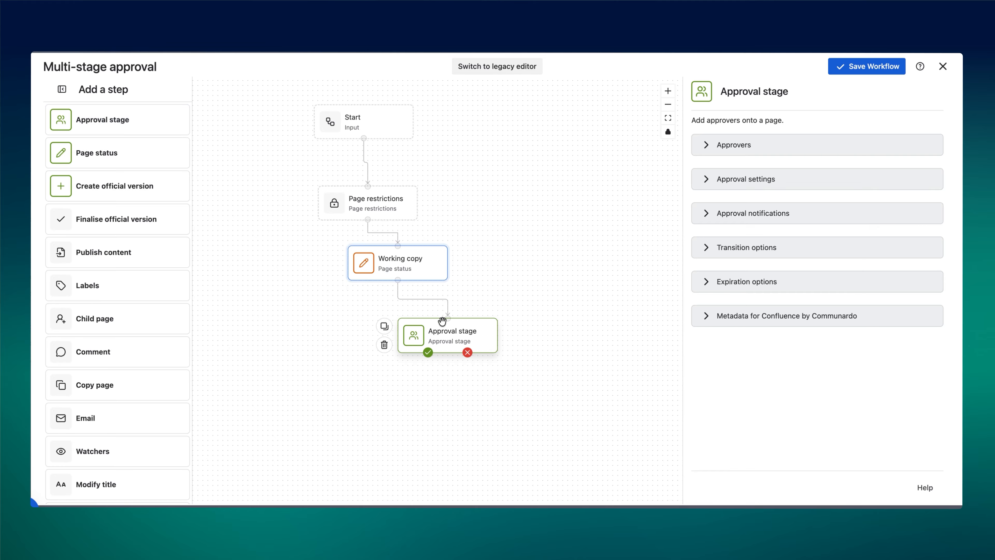
Step: Rename the new approval stage HR review and set its status colour to purple
left_click(740, 92)
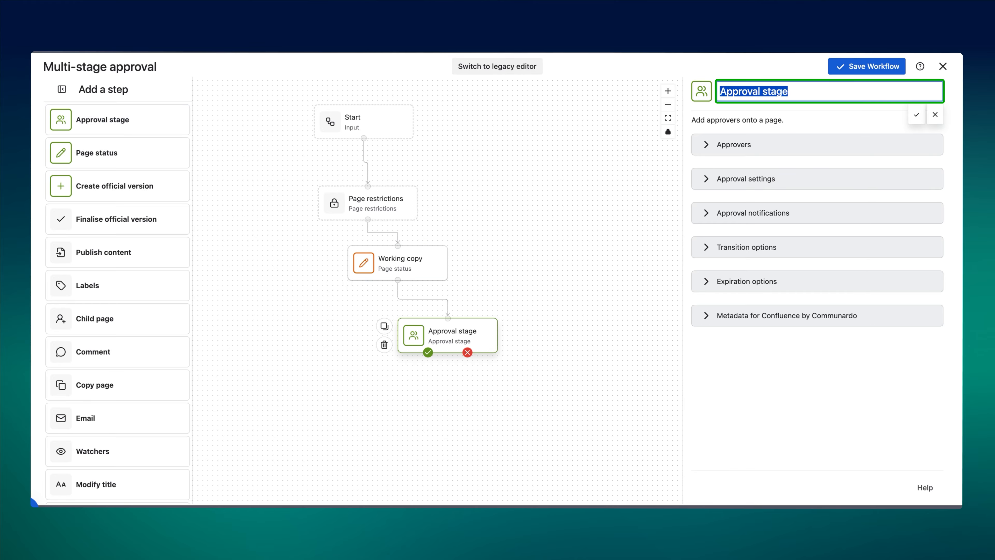
type("HR re")
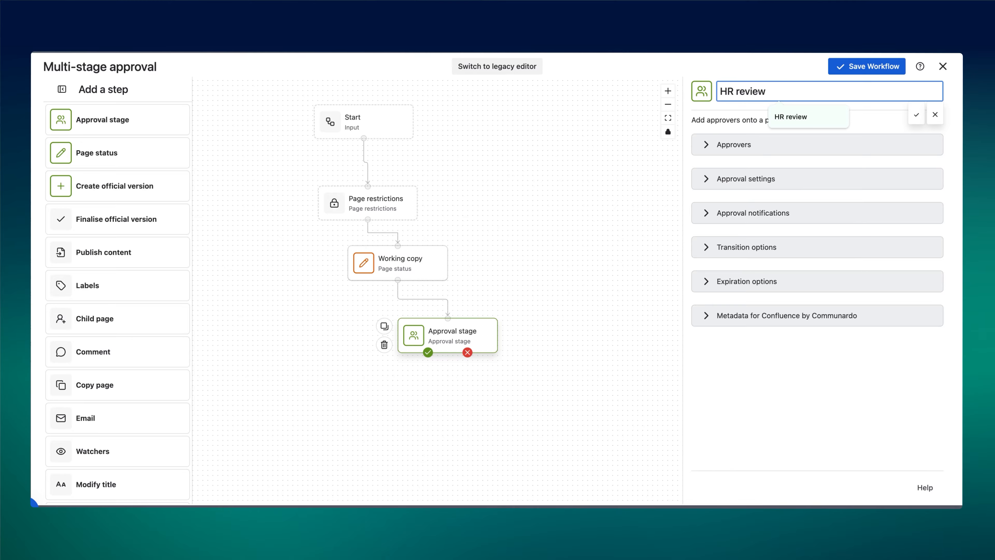
type("view")
left_click(696, 94)
left_click(637, 137)
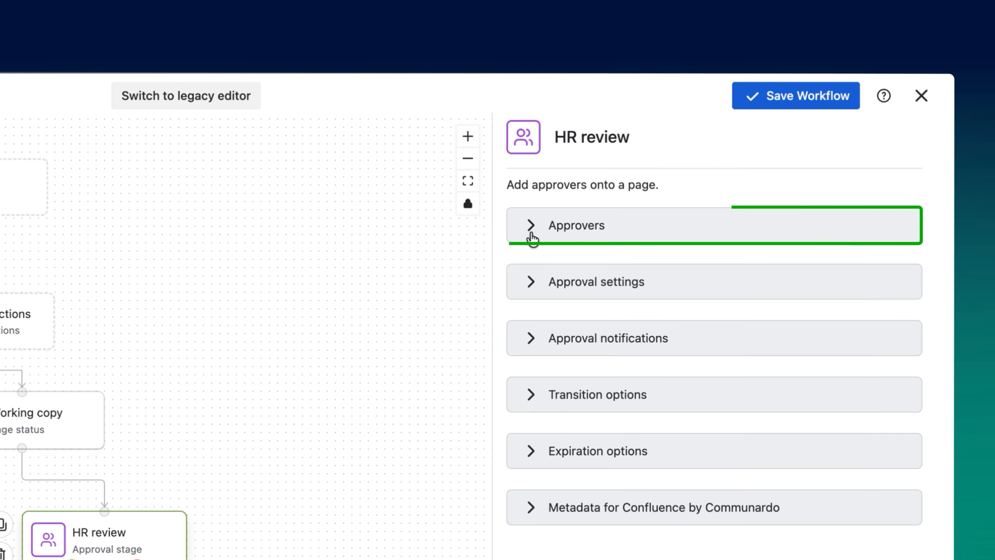
Step: Examine the approvers, approval settings and approval notifications options of the HR review stage
left_click(532, 237)
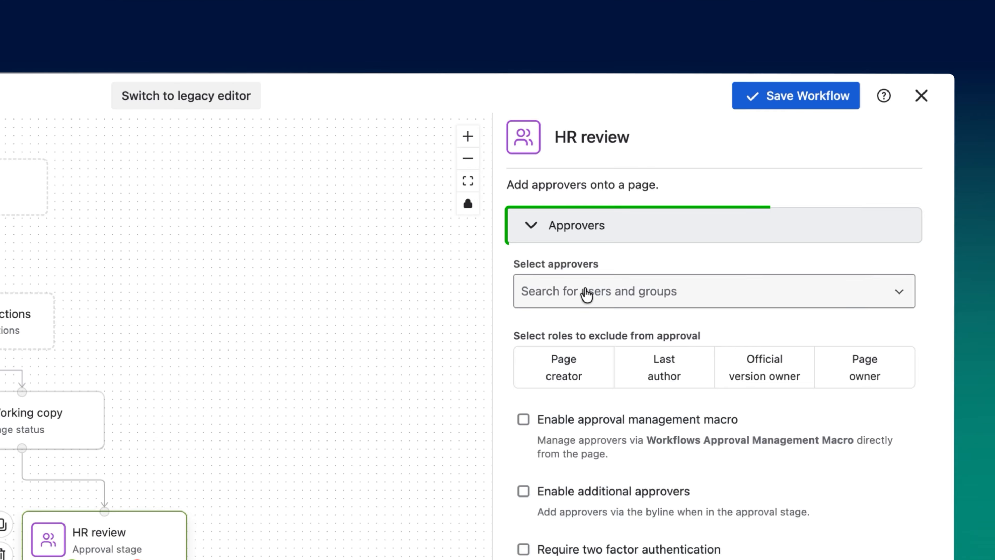
left_click(585, 292)
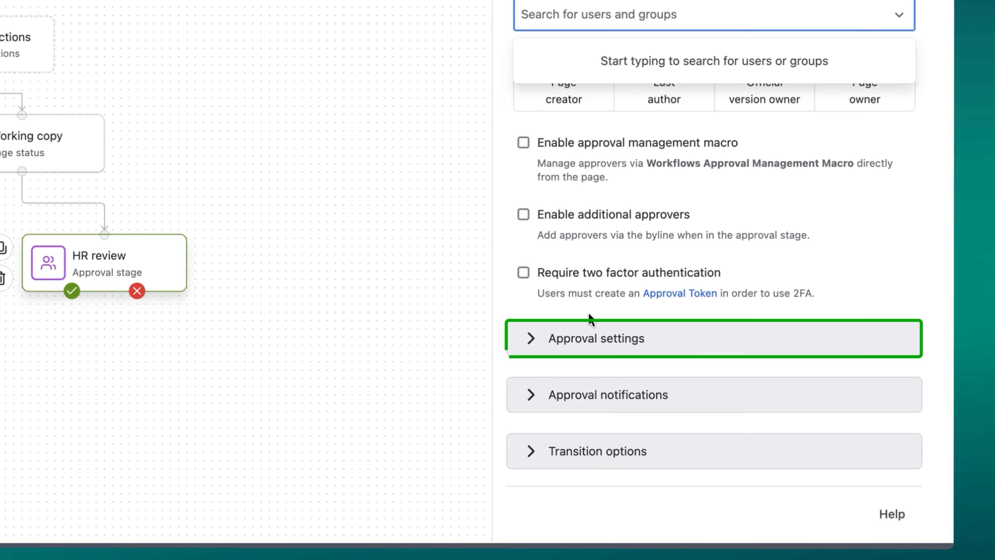
left_click(534, 338)
scroll(529, 314, "down", 10)
left_click(526, 292)
scroll(548, 306, "down", 2)
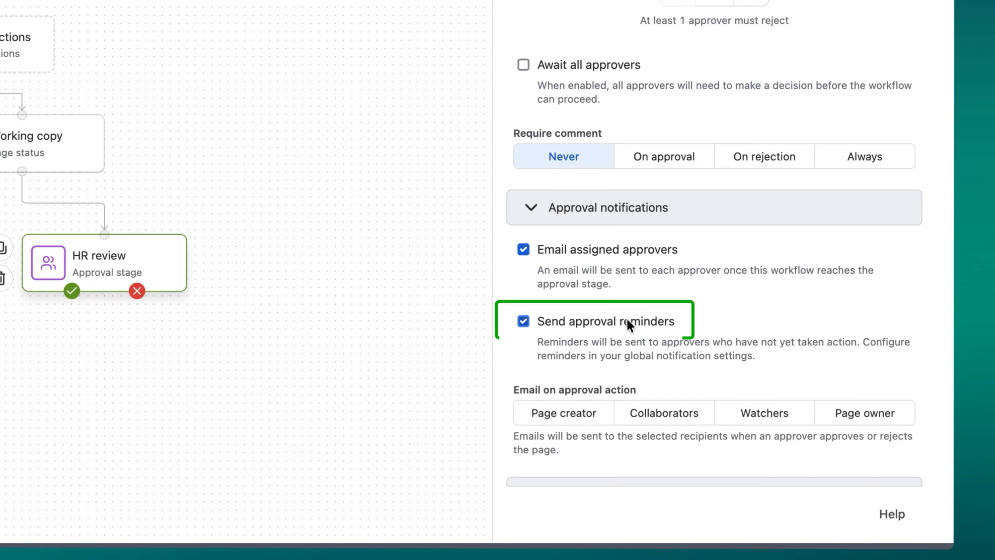
scroll(746, 329, "down", 4)
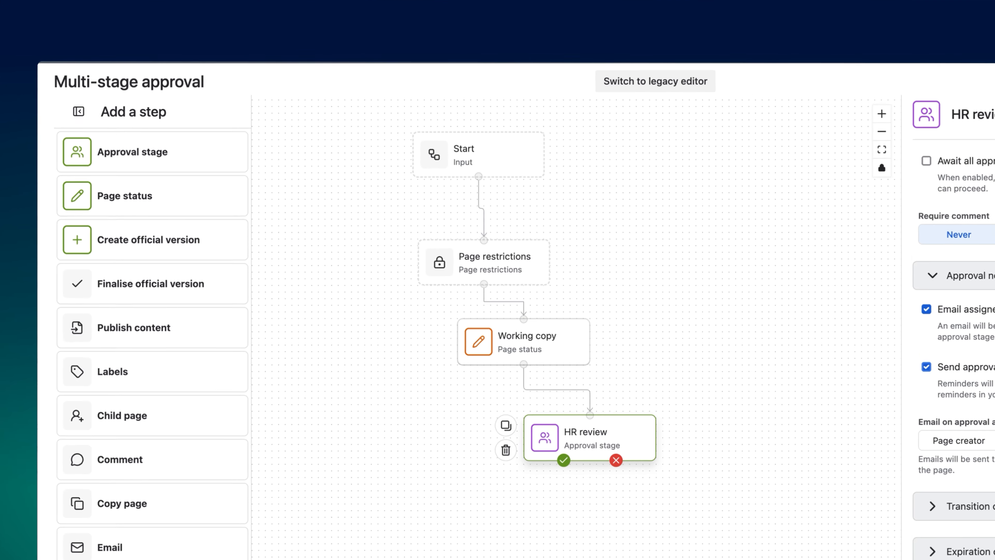
Step: Add a page status below HR review, name it HR rejected and set its status colour to red
left_click_drag(164, 238, 518, 415)
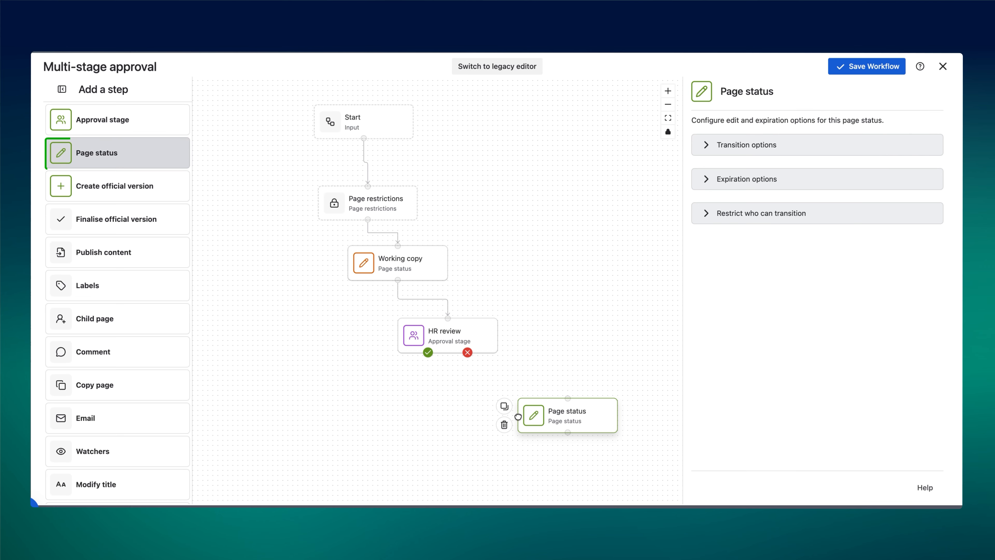
left_click(756, 91)
type("HR reject")
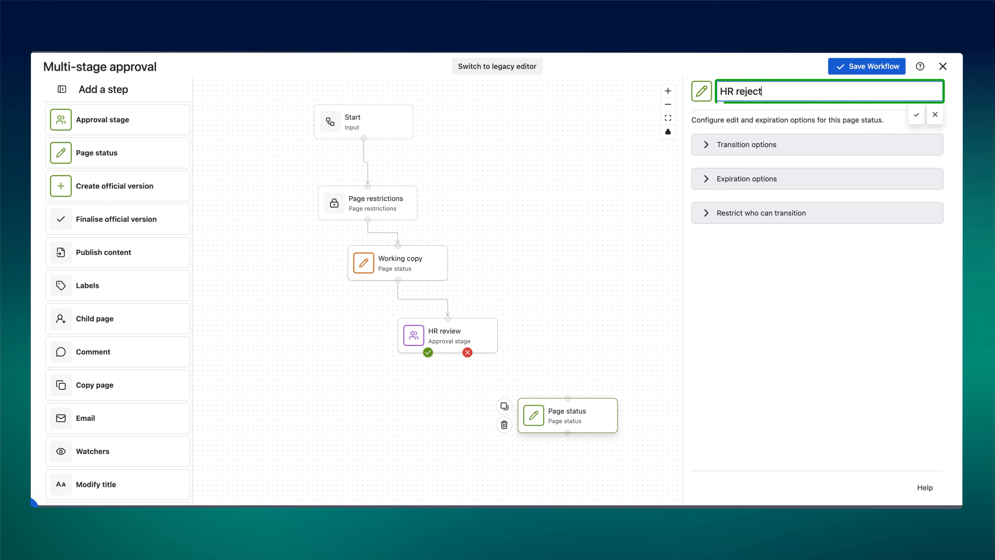
type("ed")
left_click(700, 97)
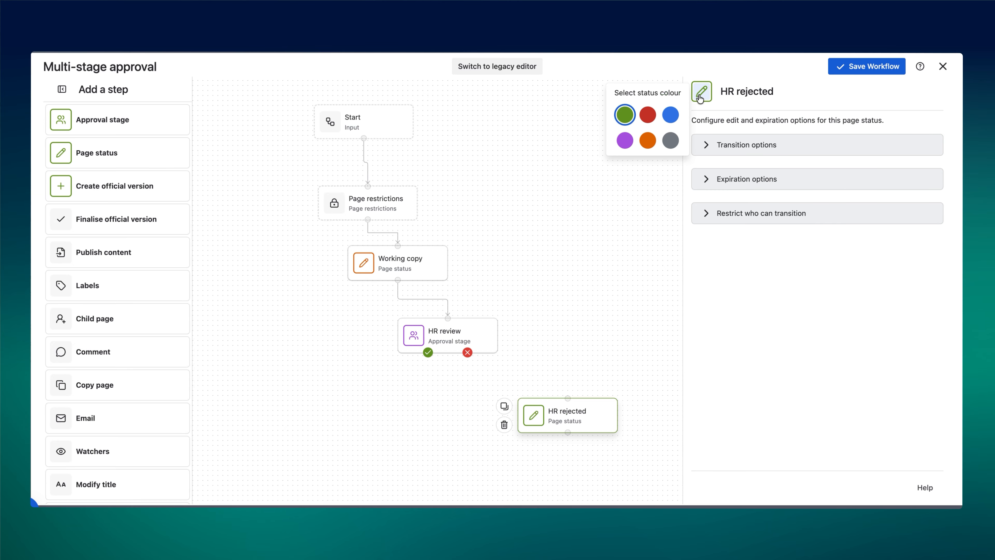
left_click(652, 117)
Step: Connect the rejection outcome of HR review to HR rejected, and connect HR rejected back to HR review
left_click_drag(568, 398, 476, 349)
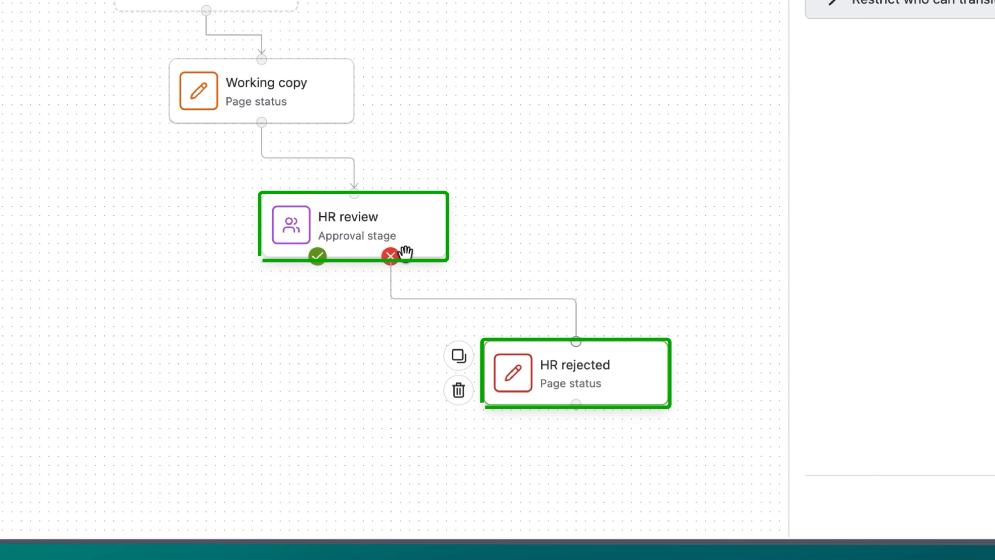
left_click_drag(576, 404, 344, 185)
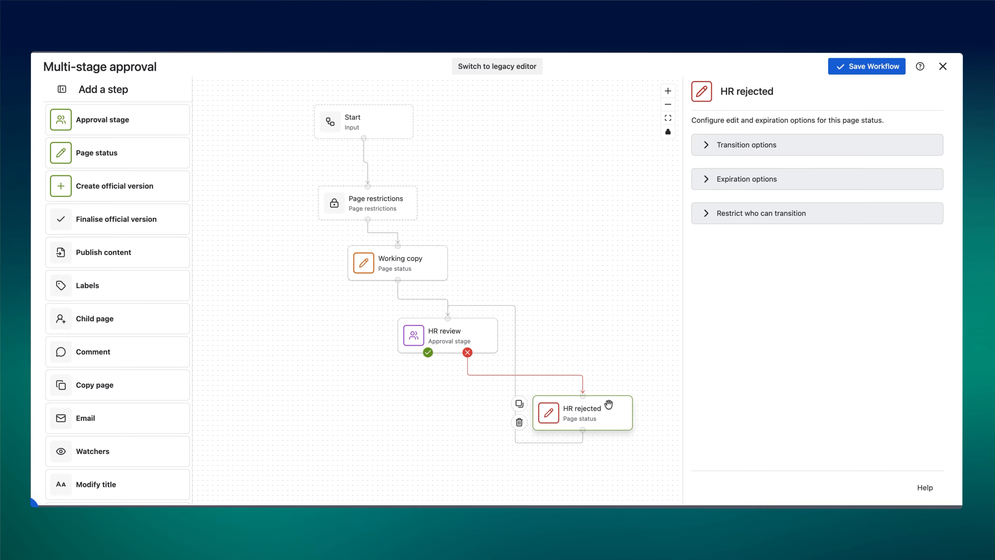
Step: Add a second approval stage below HR review, opposite HR rejected, and name it Compliance team review
left_click(668, 106)
left_click_drag(554, 239, 589, 205)
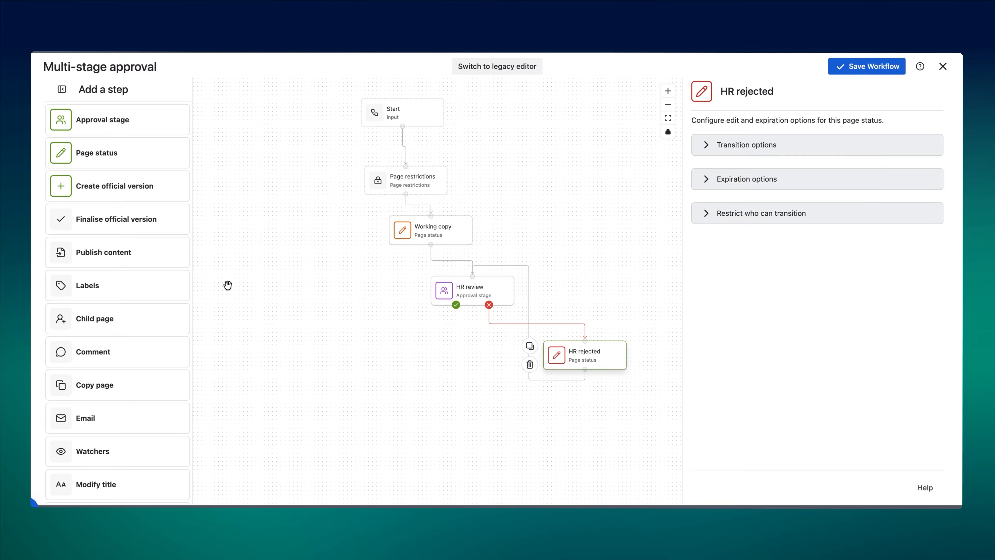
left_click_drag(97, 127, 344, 355)
left_click(760, 93)
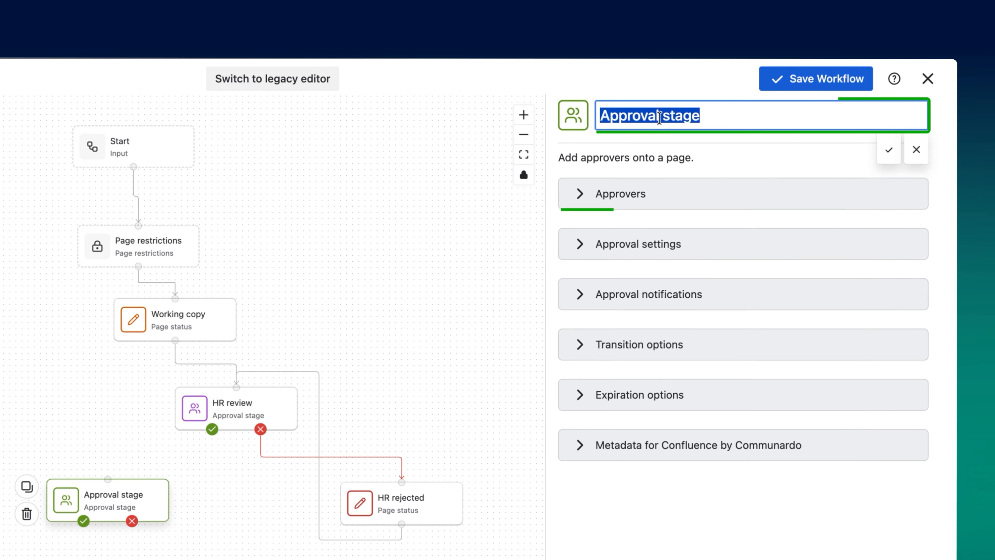
type("Complai")
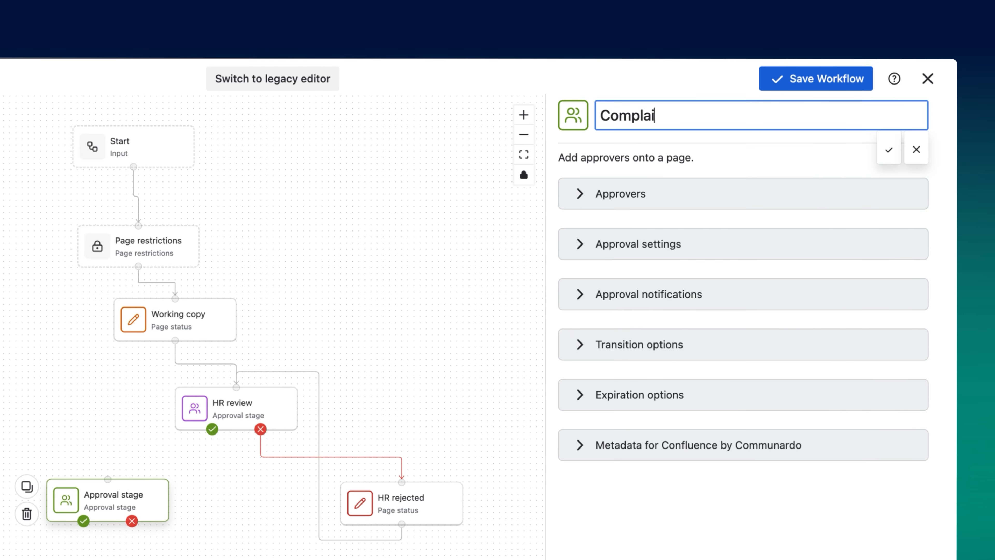
key("BackSpace")
key("BackSpace")
type("ian")
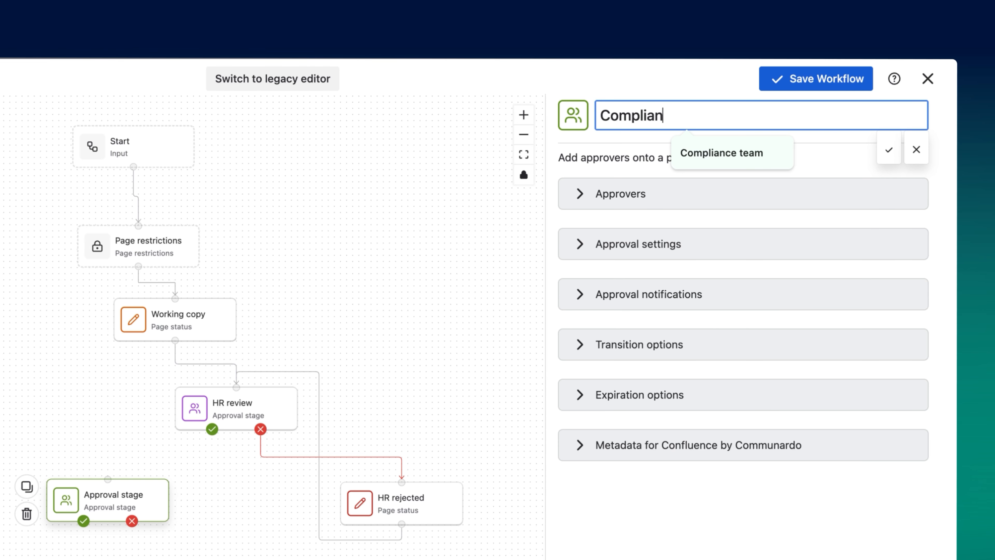
type("ce team review")
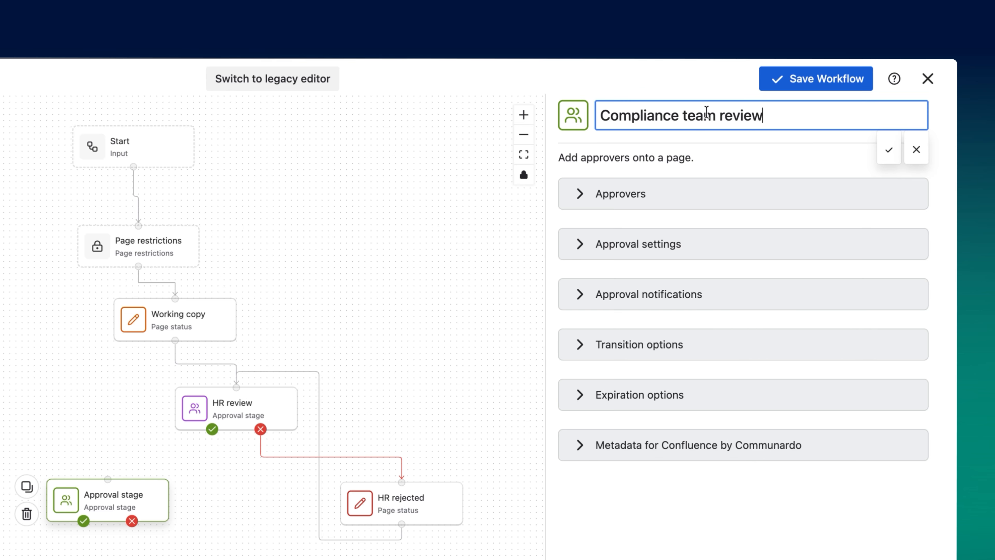
Step: Set the Compliance team review colour to purple and connect the approval outcome of HR review to it
left_click(574, 119)
left_click(573, 121)
left_click(462, 187)
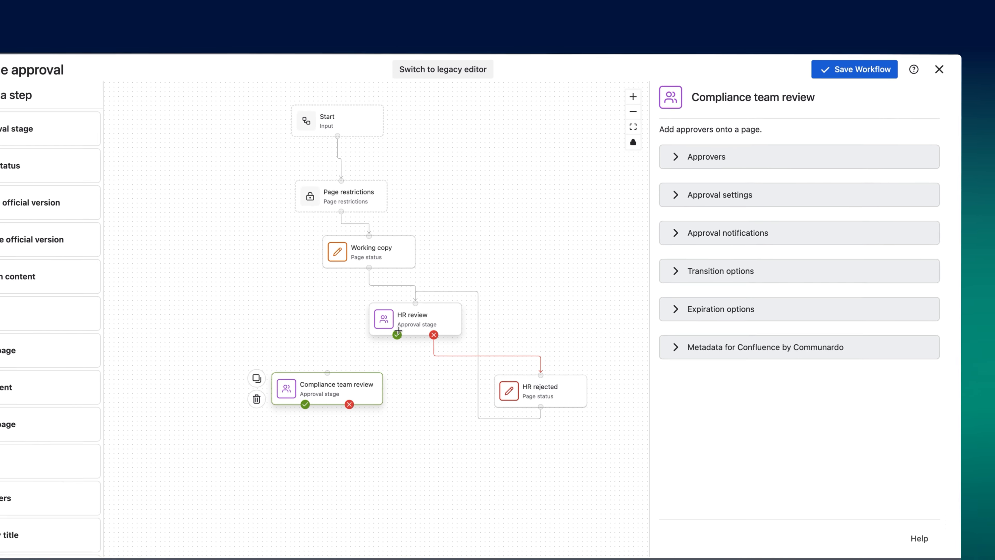
left_click_drag(291, 389, 208, 434)
Step: Add a red page status named Compliance rejected below Compliance team review, and connect it back to that review
left_click_drag(128, 152, 466, 416)
type("Compliance r")
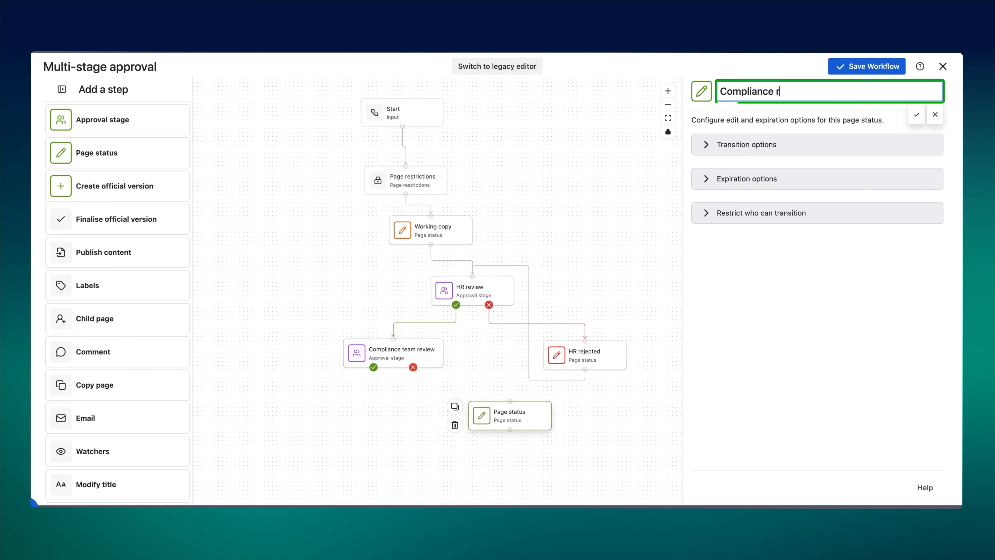
type("ejected")
left_click(701, 91)
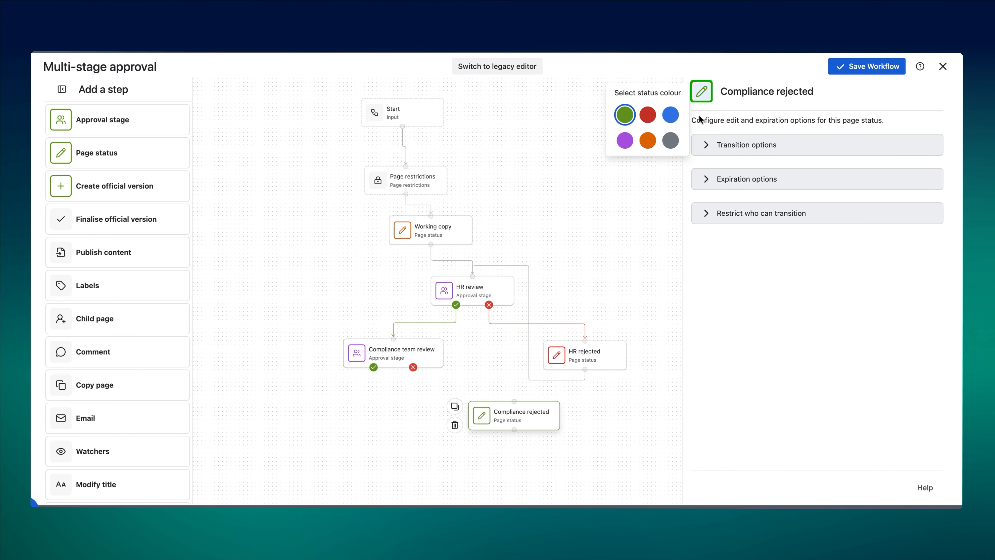
left_click(648, 115)
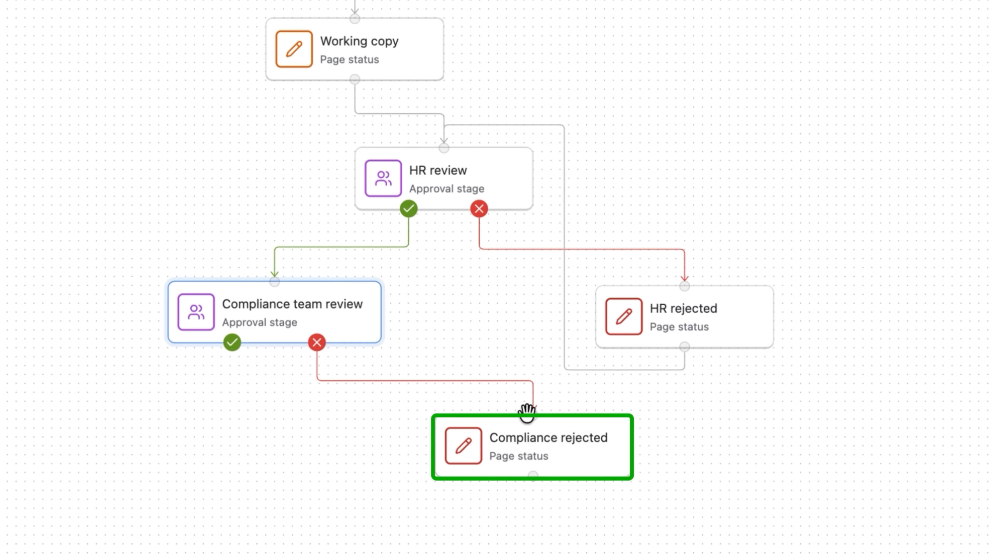
left_click_drag(534, 476, 280, 291)
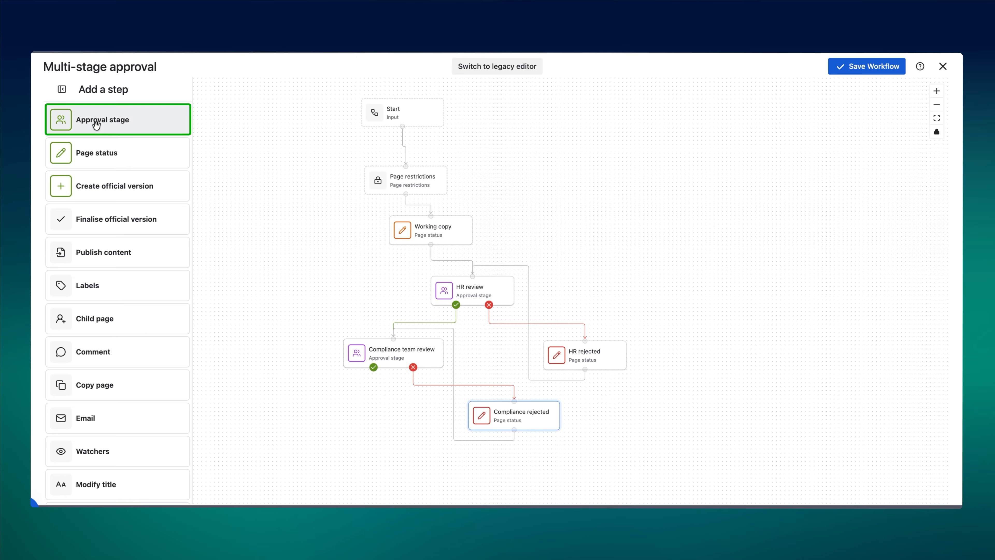
Step: Add a purple approval stage named Senior management approval, and connect the approval outcome of Compliance team review to it
left_click_drag(96, 127, 276, 423)
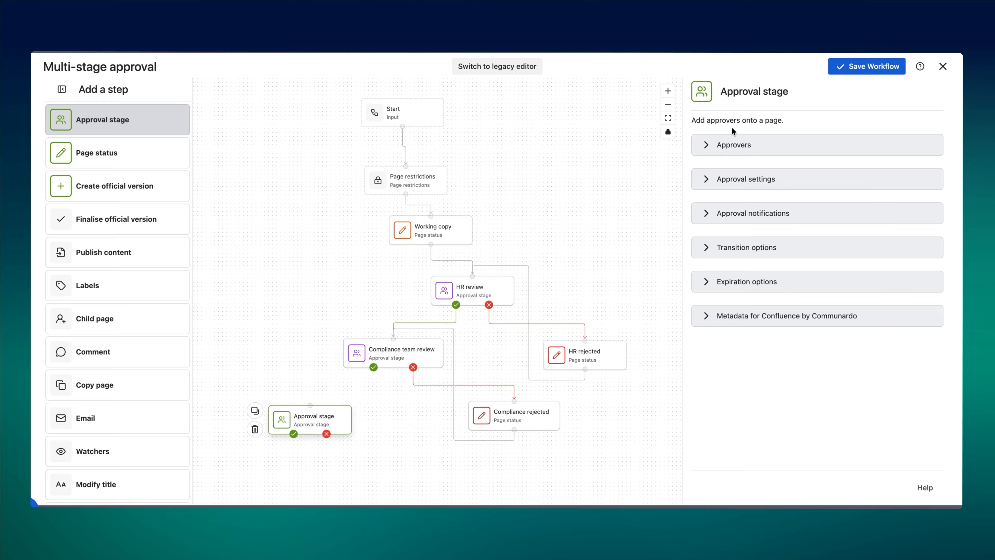
left_click(746, 91)
type("Senior management appr")
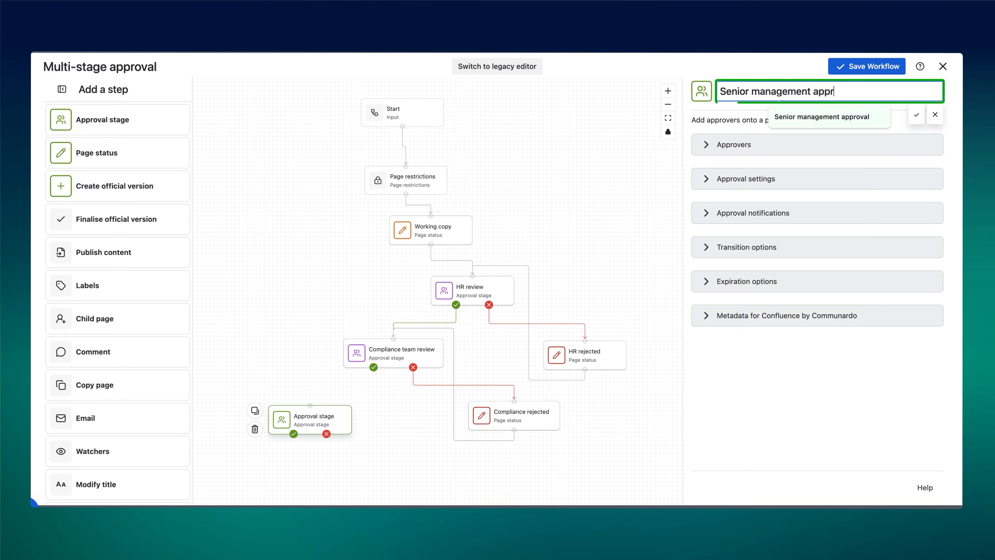
type("oval")
key("Return")
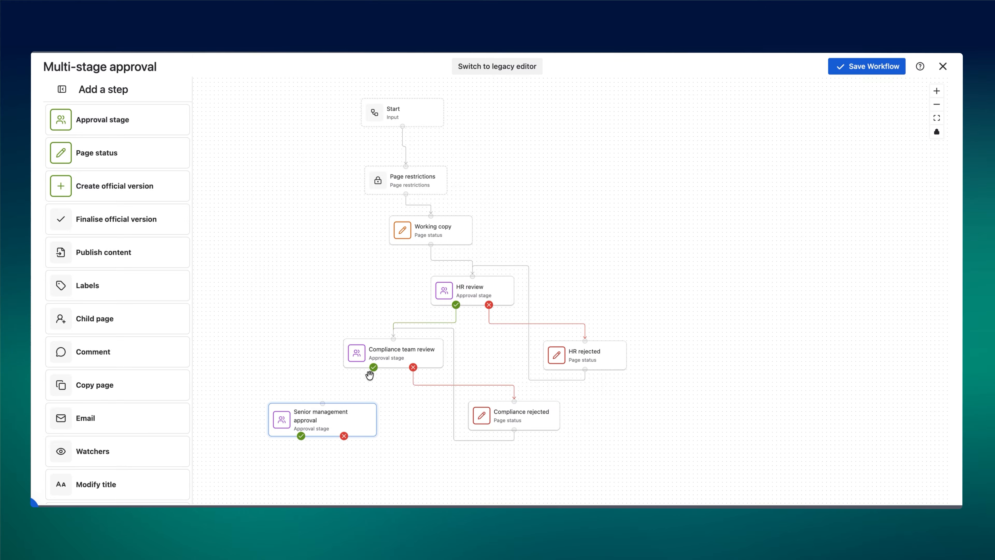
left_click_drag(373, 368, 322, 404)
Step: Add an email step for the rejection outcome of Senior management approval, addressed to Management Team with the subject "Urgently review"
left_click_drag(122, 416, 400, 482)
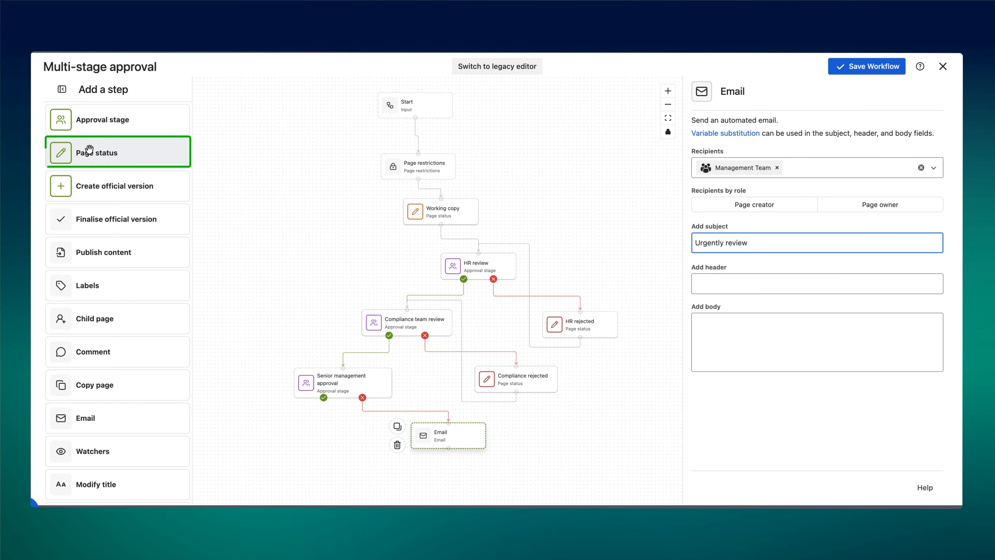
Step: Add a red page status named Management rejected below the email step and connect it back to Senior management approval
left_click_drag(104, 153, 482, 472)
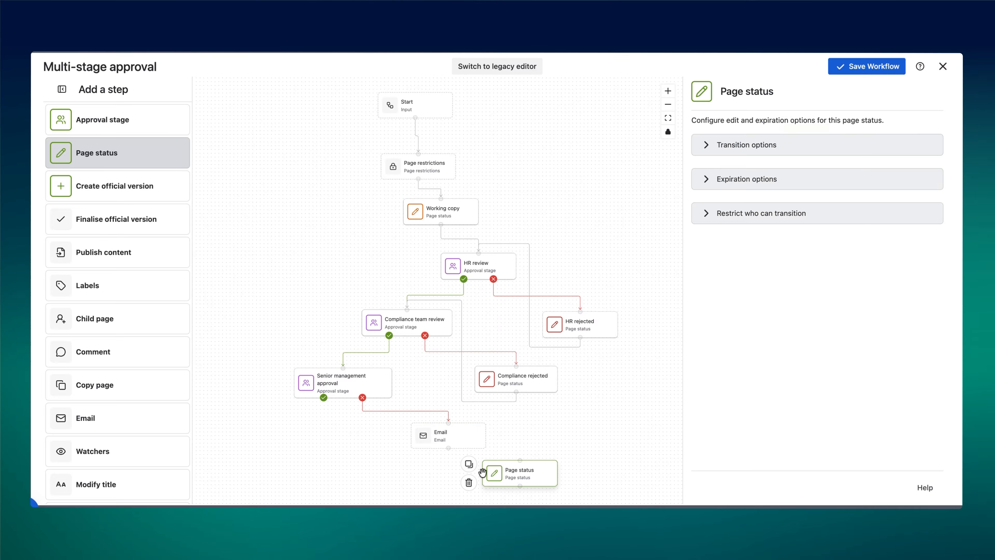
left_click(747, 91)
type("Managem")
type("ent rejected")
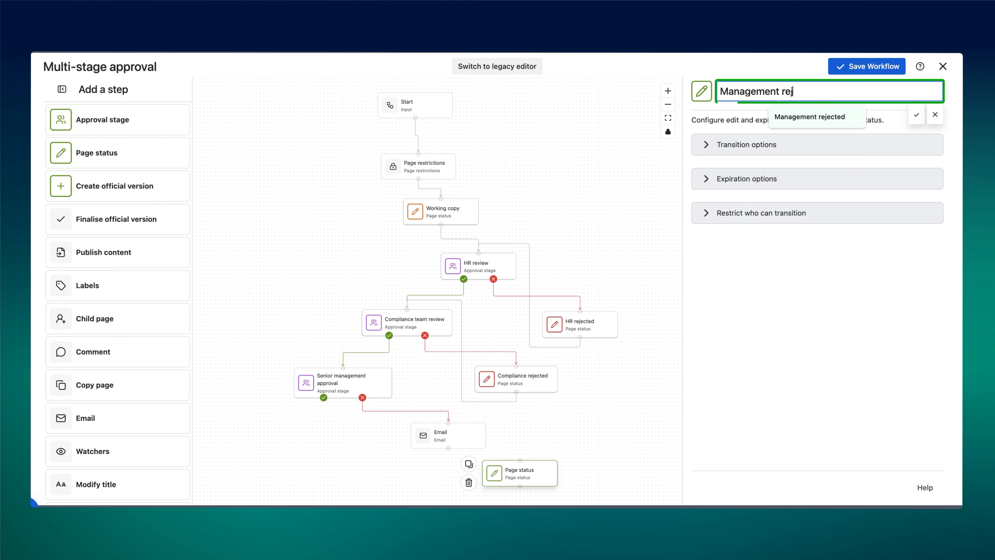
key("Return")
left_click(701, 91)
left_click(649, 115)
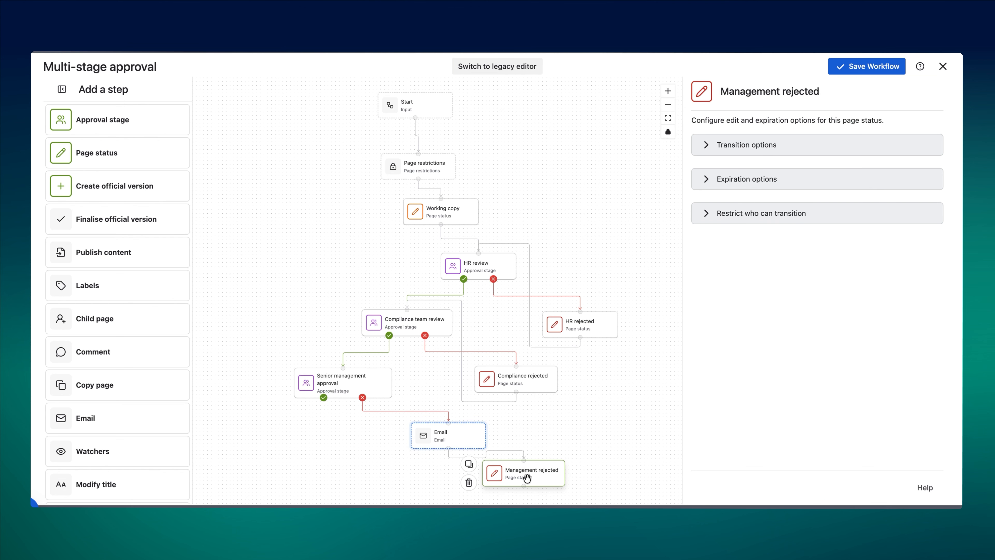
left_click_drag(524, 486, 329, 379)
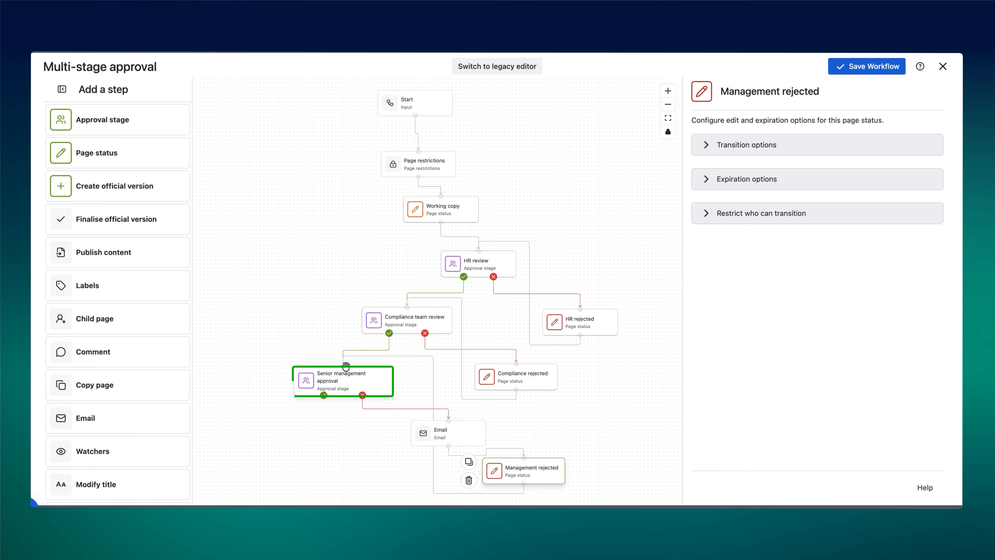
left_click_drag(559, 468, 557, 474)
Step: Add a page restrictions step for the approval outcome of Senior management approval, with Remove all page restrictions enabled
left_click_drag(608, 391, 651, 332)
scroll(117, 392, "down", 3)
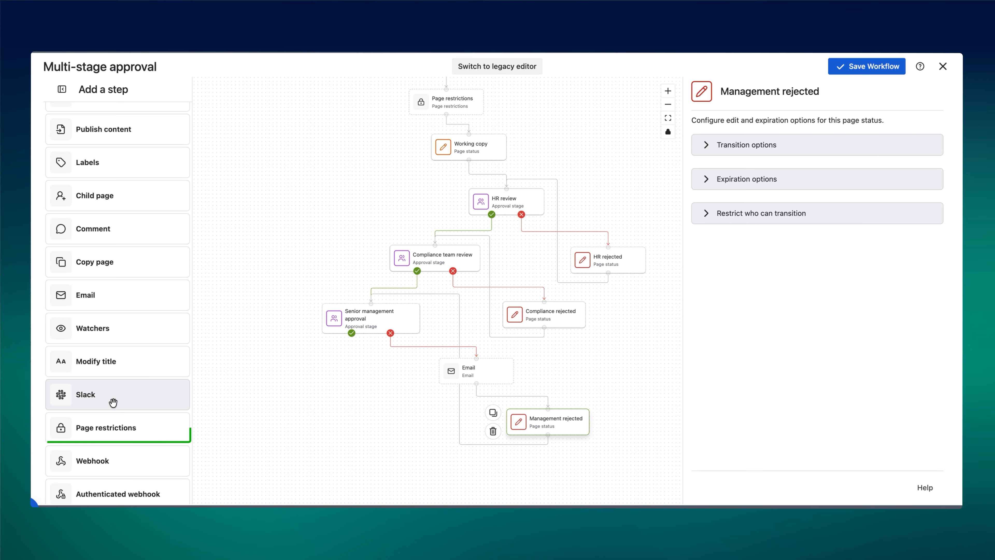
left_click_drag(106, 427, 291, 368)
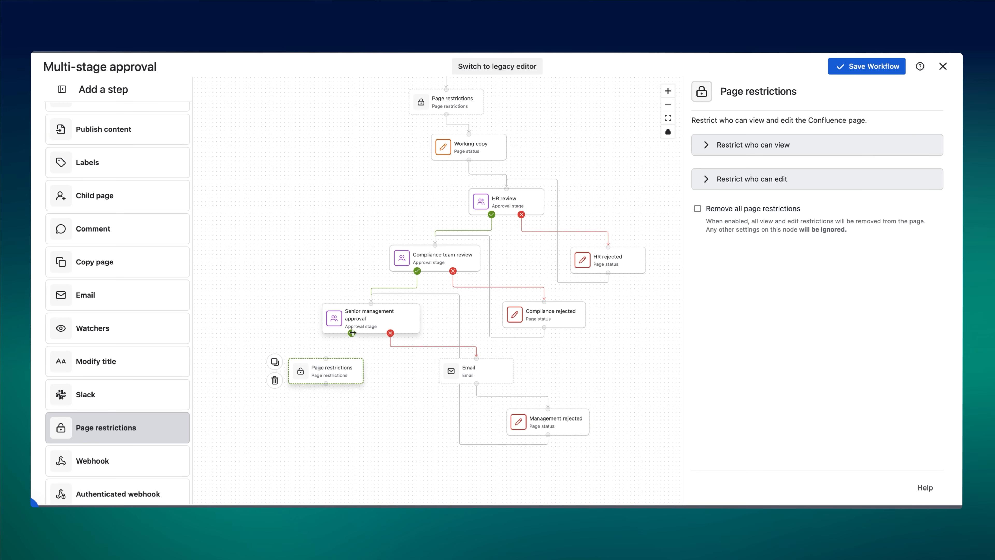
left_click_drag(352, 333, 326, 357)
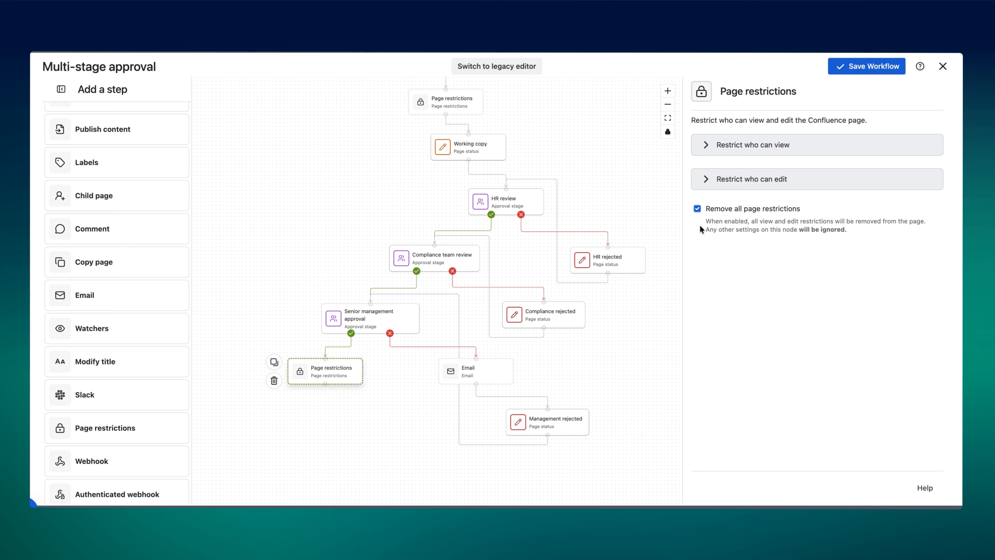
Step: Add a blue page status named Published below the final page restrictions step, and connect the restrictions step to it
scroll(80, 177, "up", 3)
left_click_drag(81, 164, 251, 431)
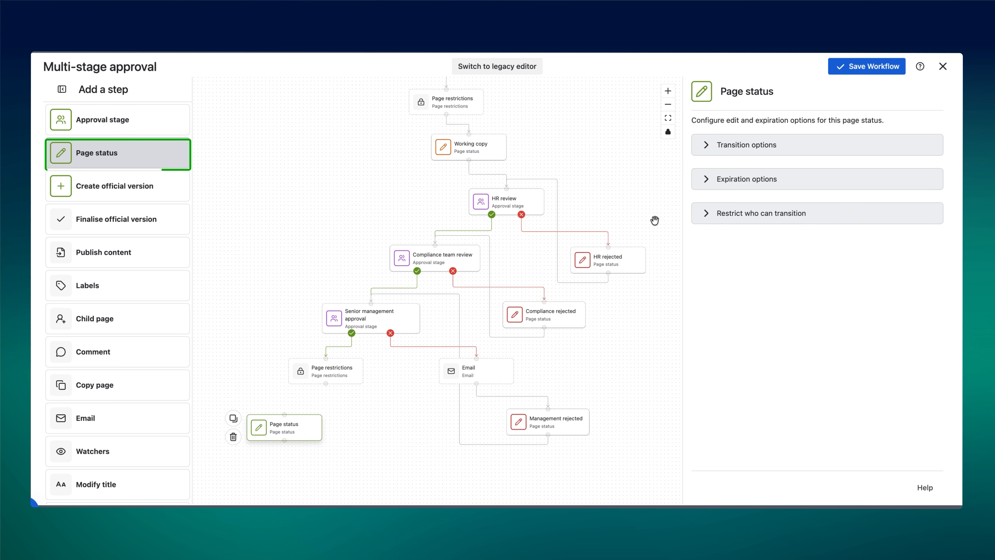
left_click(747, 91)
type("Published")
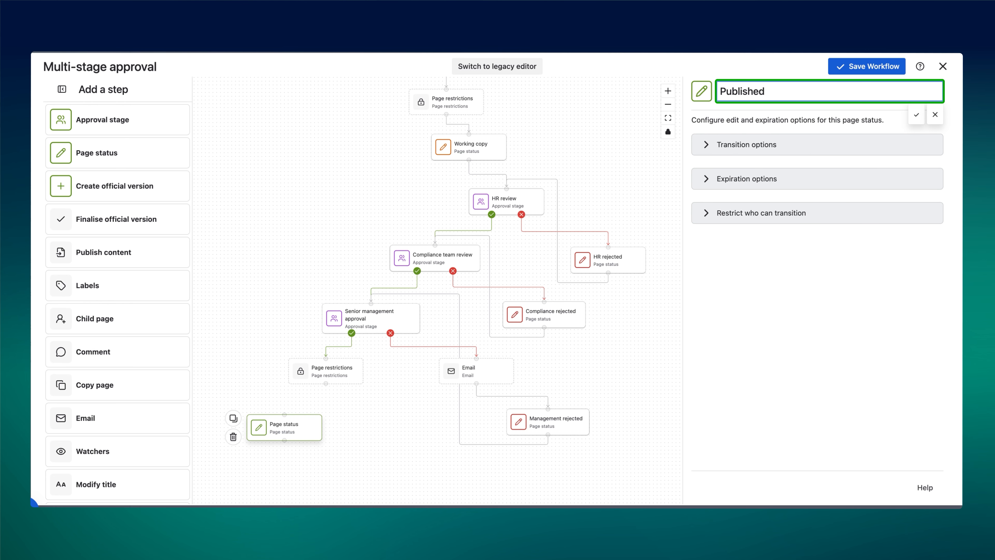
key("Return")
left_click(702, 91)
left_click(670, 115)
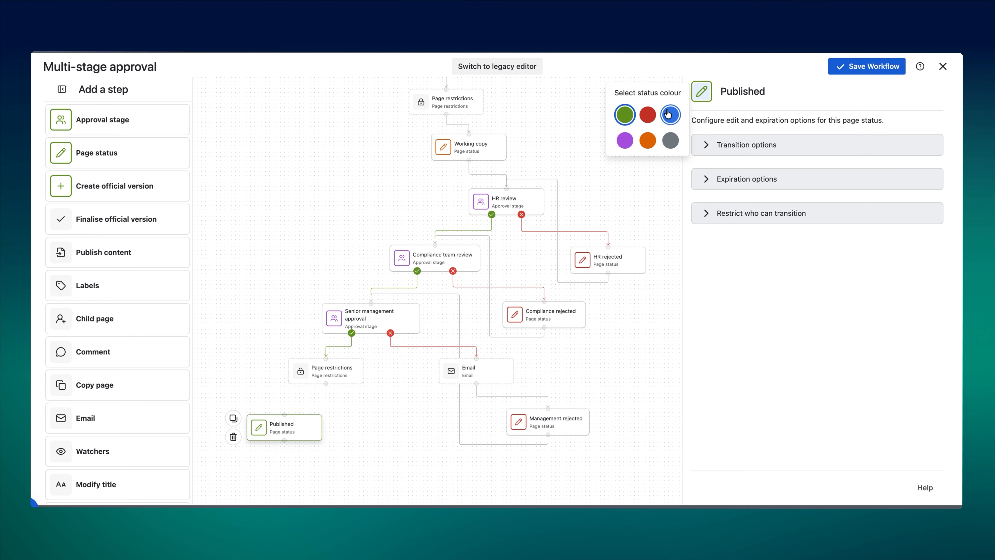
left_click_drag(326, 383, 288, 413)
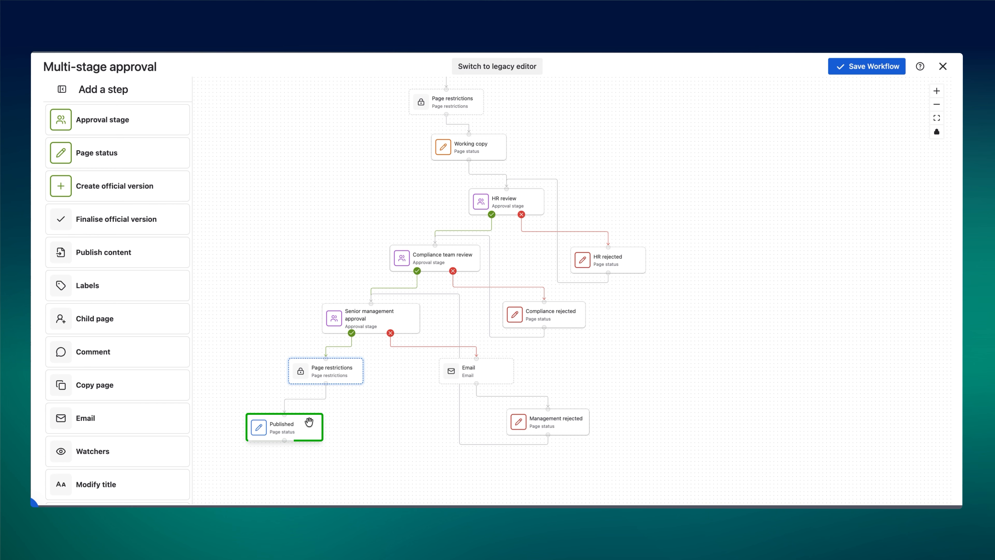
Step: Make the Published status transition on page edit to the Initial status
left_click(309, 422)
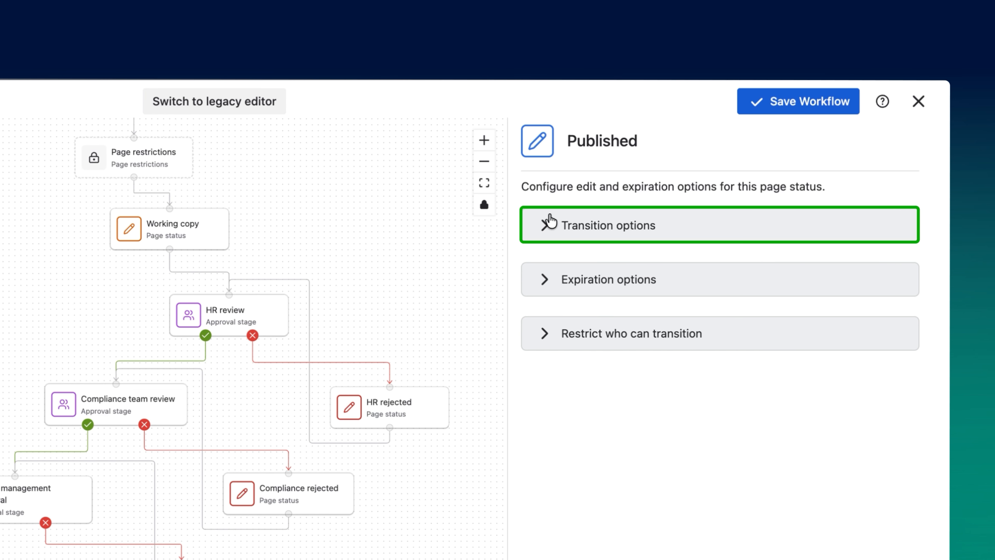
left_click(549, 225)
left_click(538, 266)
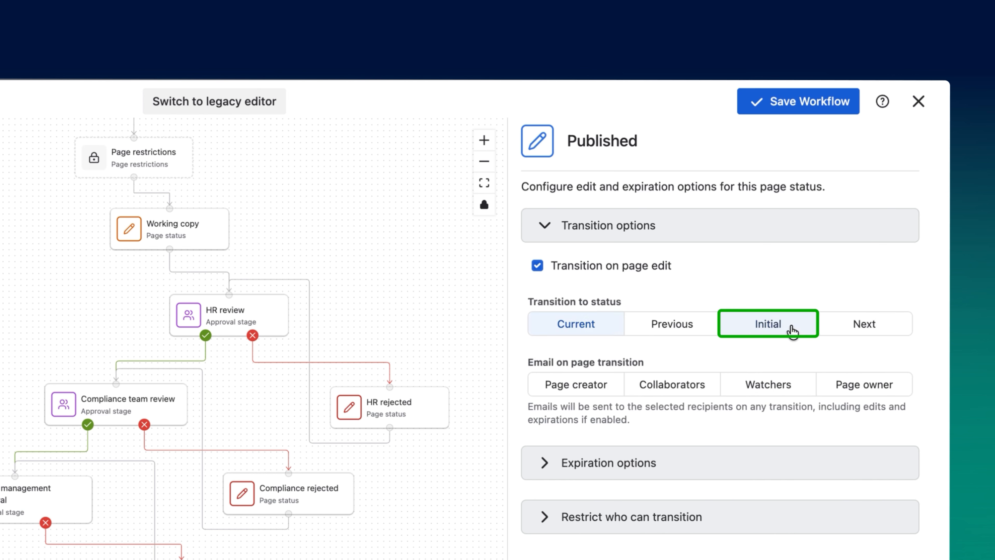
left_click(768, 323)
Step: Make the Published status expire after 6 months and transition to the Next status on expiration
left_click_drag(387, 198, 393, 238)
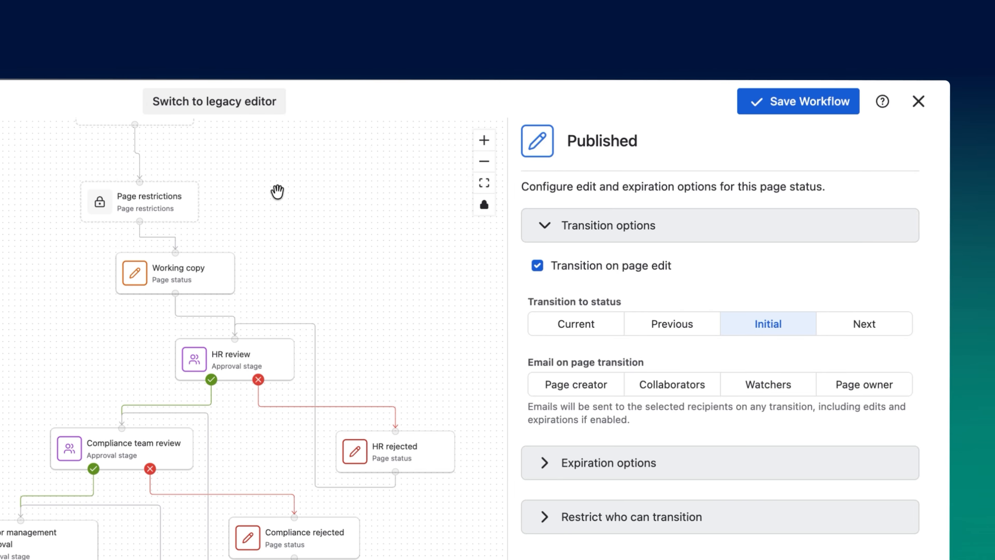
left_click_drag(277, 192, 284, 229)
left_click_drag(178, 158, 189, 178)
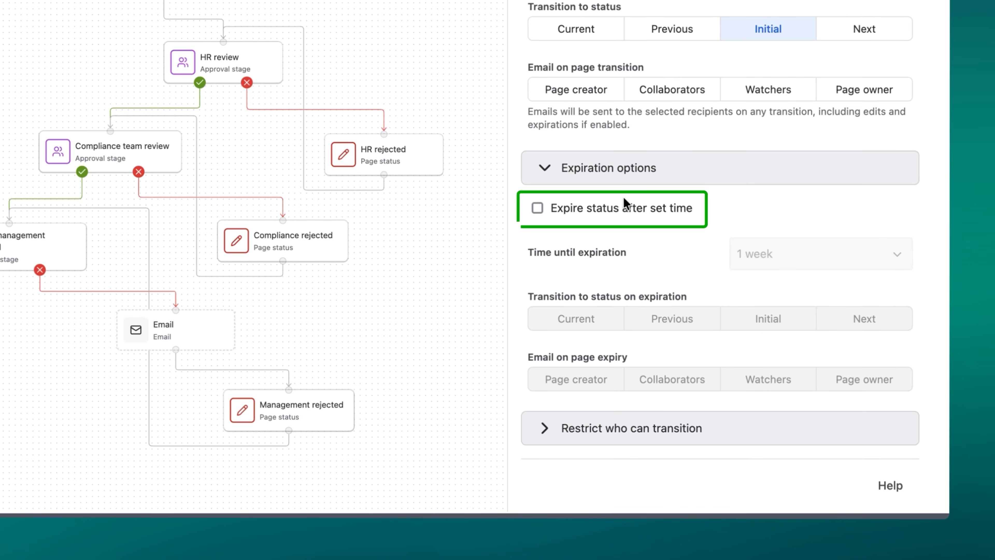
left_click(629, 204)
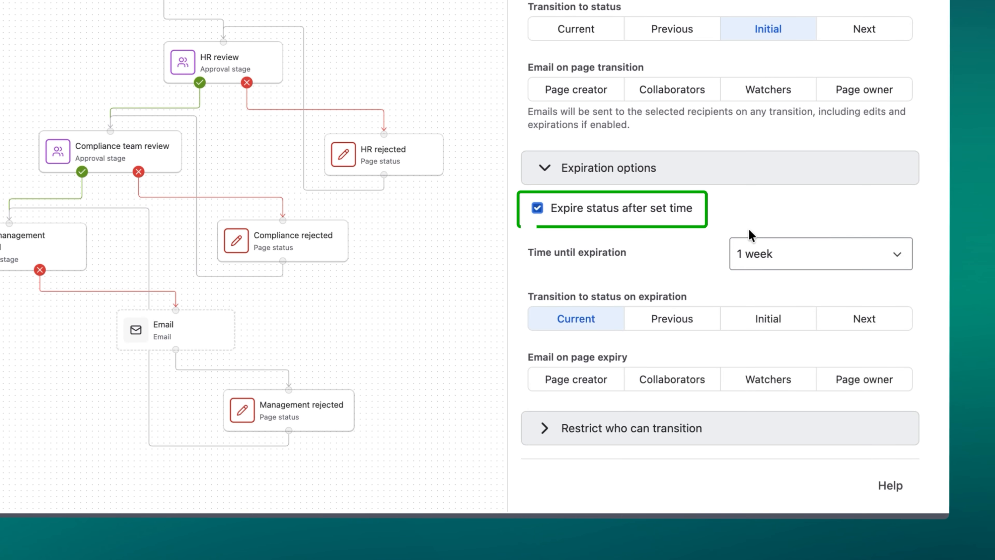
left_click(806, 253)
left_click(807, 512)
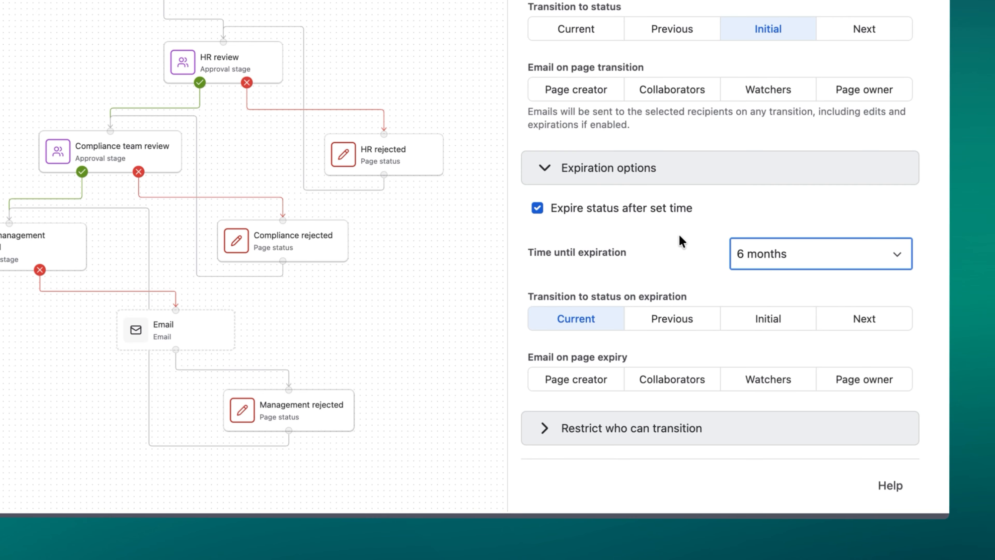
left_click(869, 318)
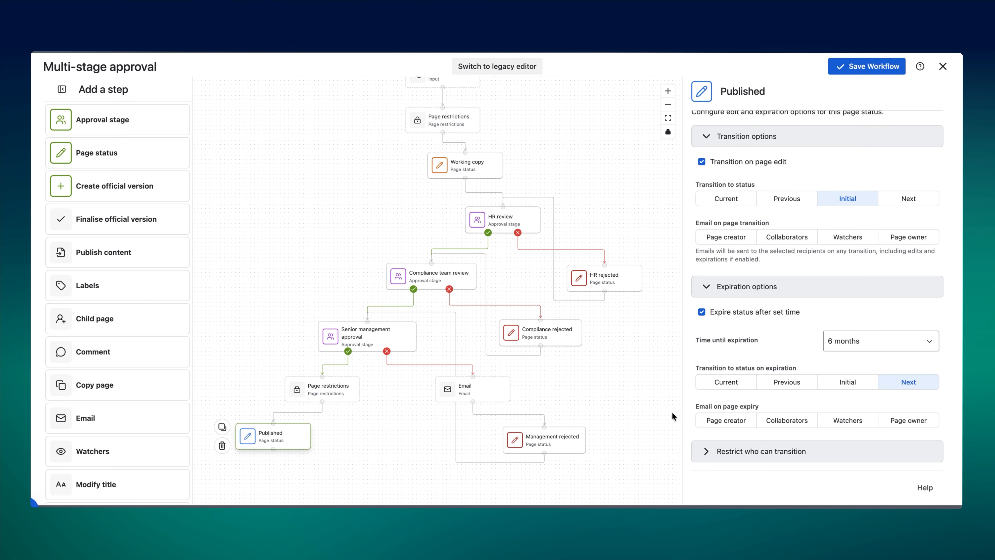
Step: Connect the Published status back to HR review
left_click_drag(272, 449, 503, 214)
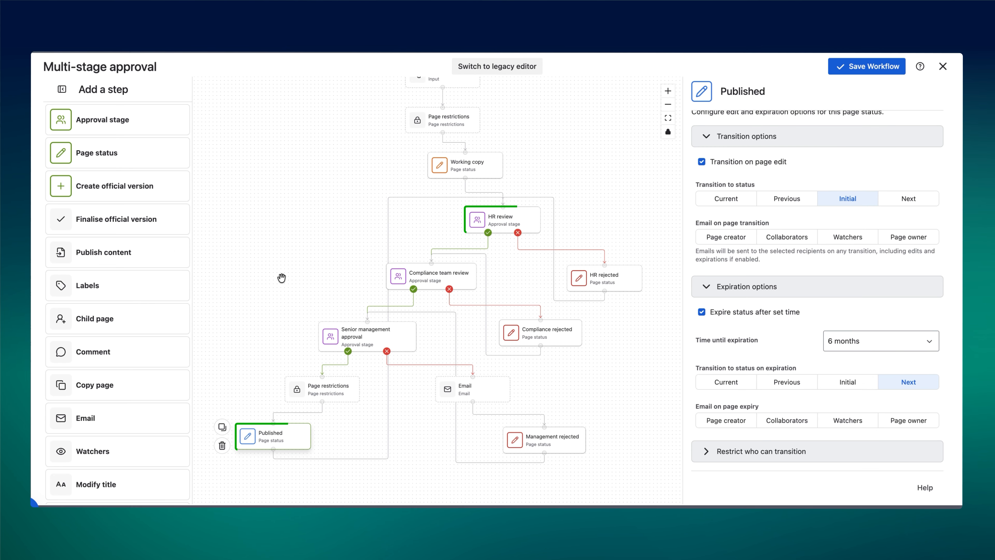
left_click(669, 118)
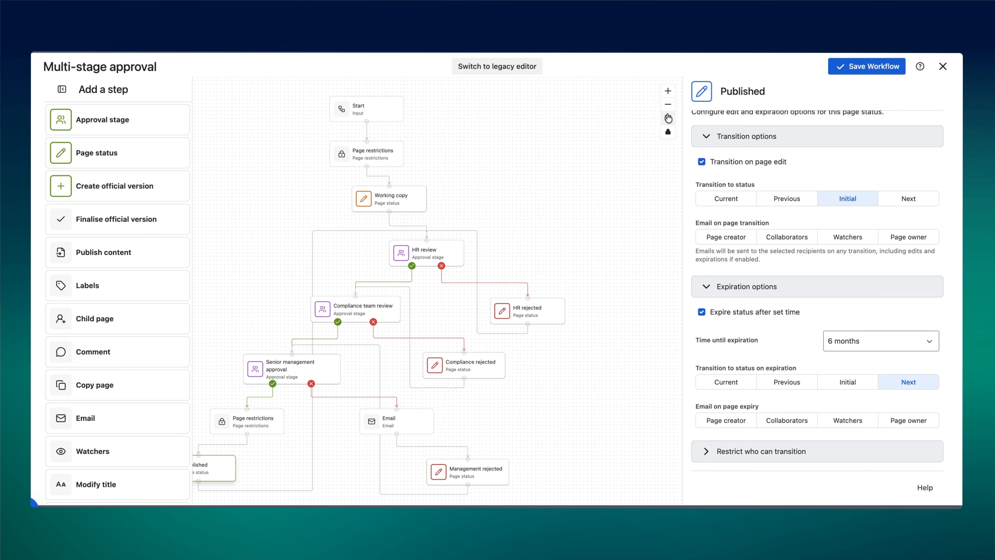
left_click_drag(555, 204, 617, 185)
left_click(668, 117)
left_click_drag(555, 201, 619, 187)
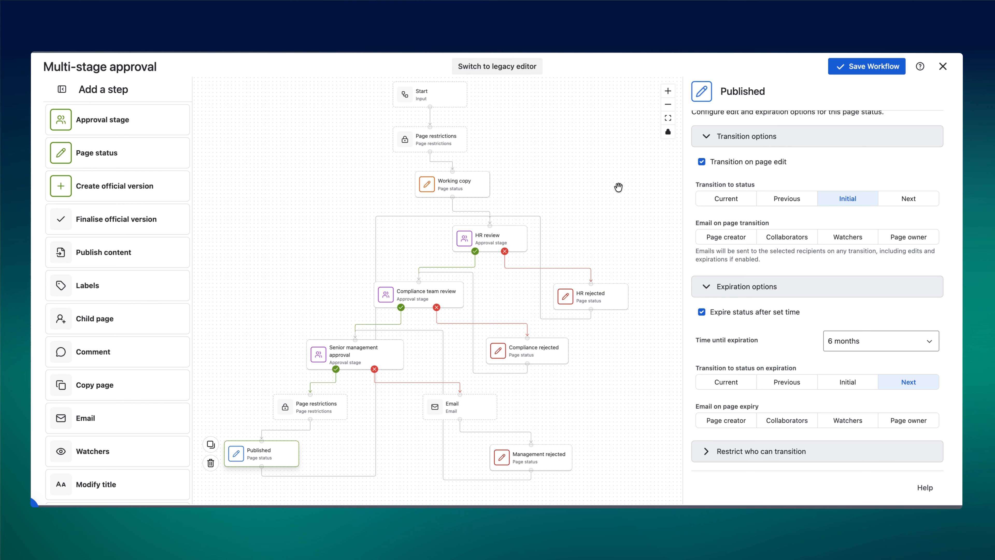
left_click(619, 187)
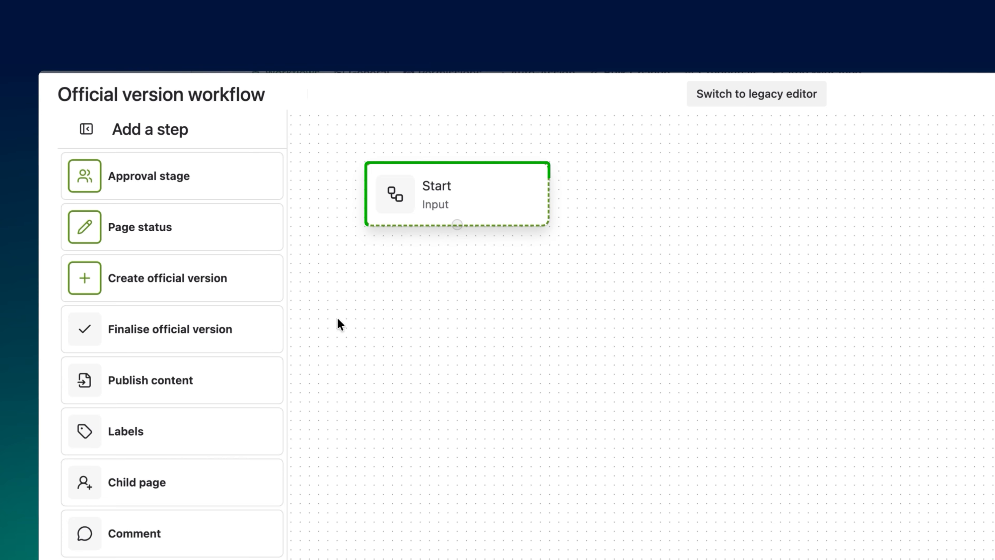
Step: Add a page status named Draft below Start in the Official version workflow
left_click_drag(103, 227, 525, 310)
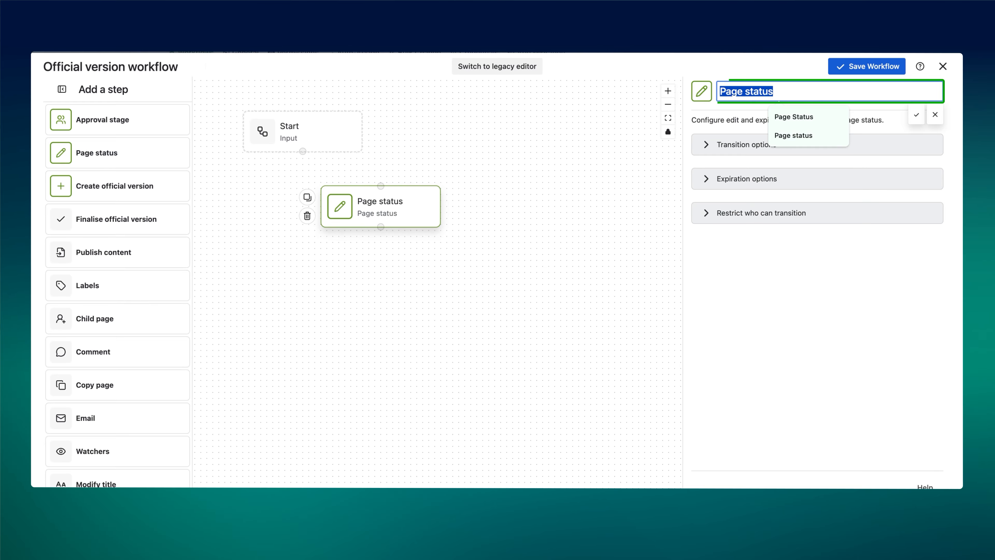
type("Draft")
key("Return")
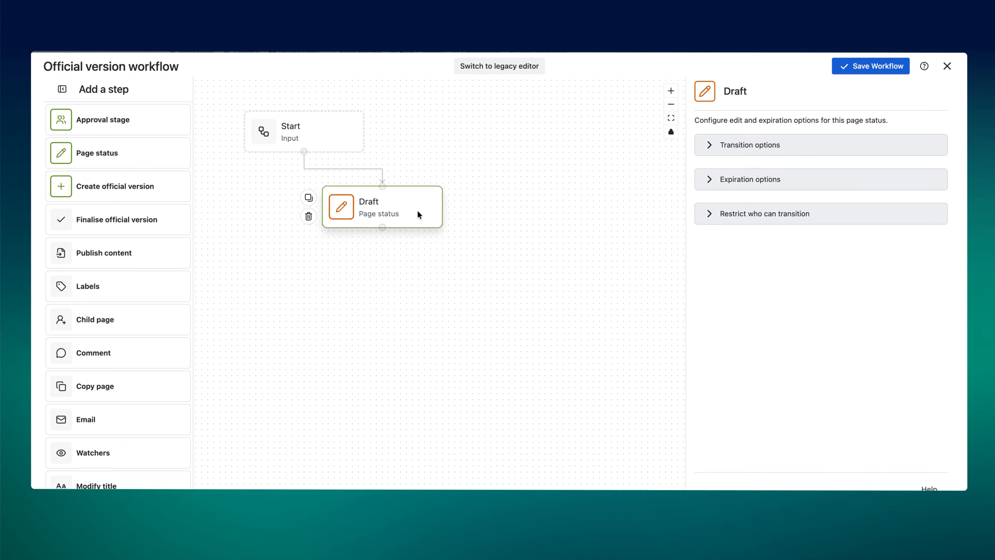
Step: Add a Create official version step below Draft and set its colour to blue
left_click_drag(108, 185, 445, 269)
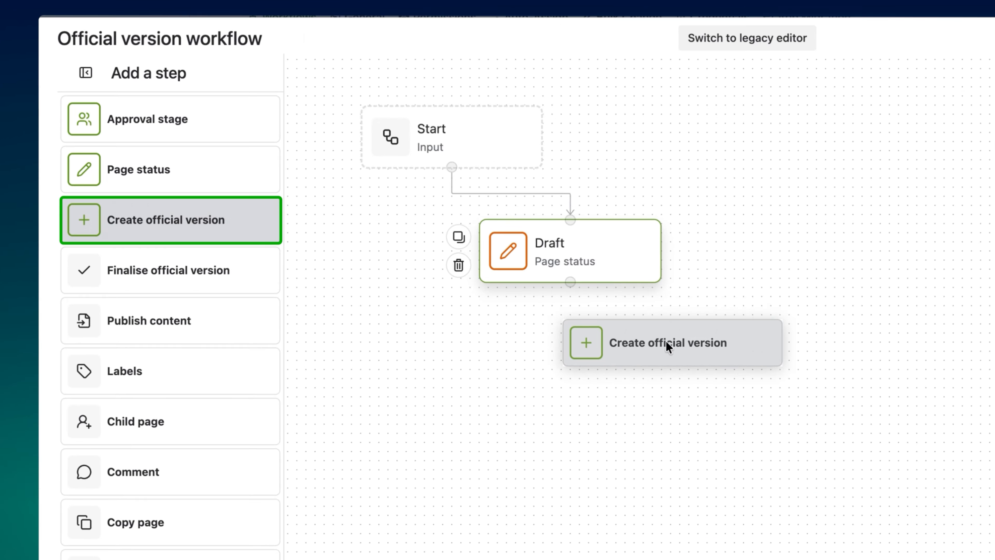
left_click_drag(667, 346, 668, 345)
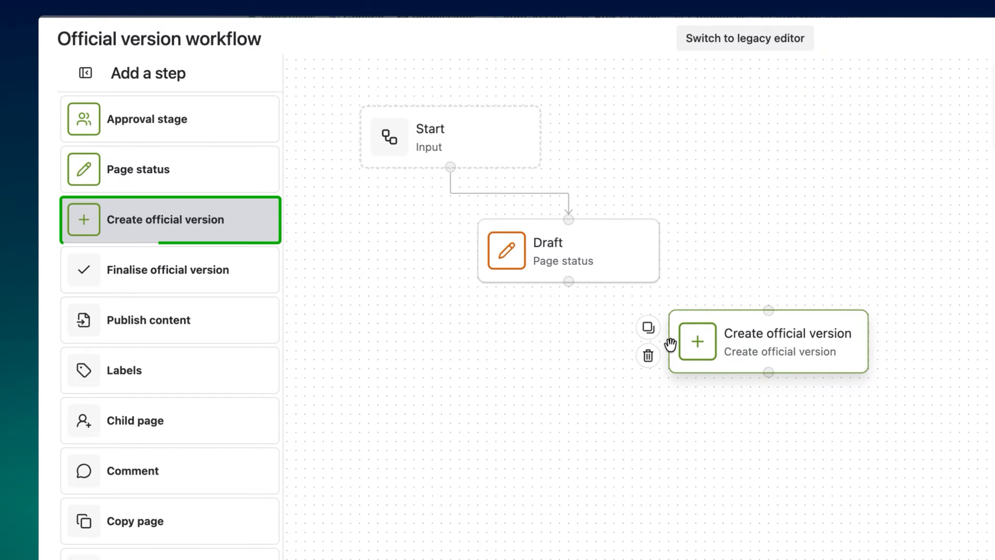
left_click(670, 116)
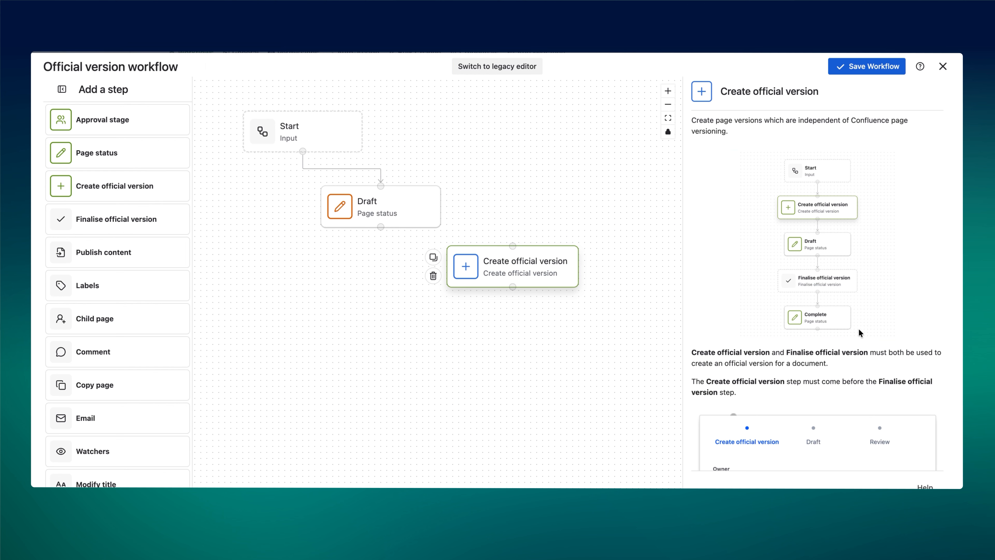
Step: Move the Create official version step slightly lower and connect the Draft status to it
scroll(857, 328, "down", 3)
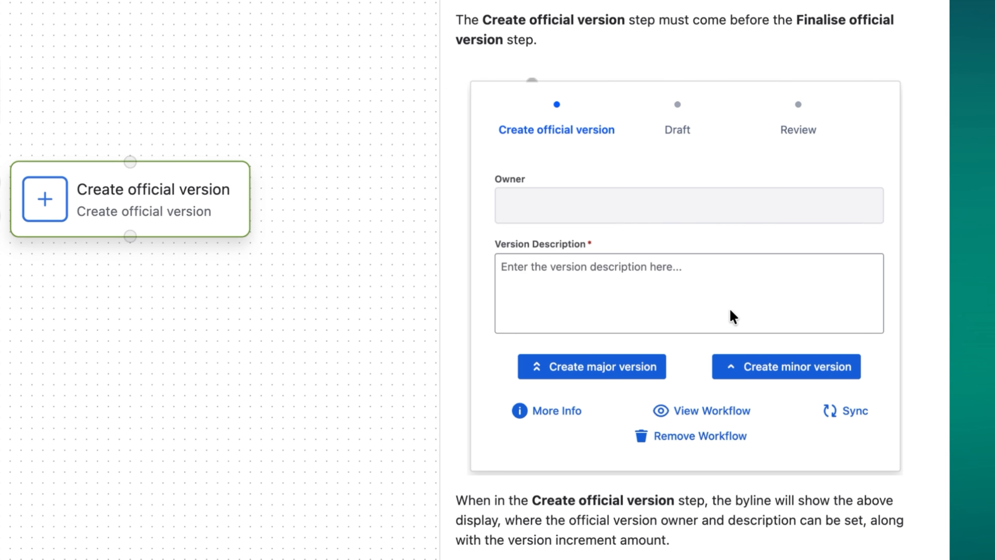
left_click_drag(380, 226, 529, 250)
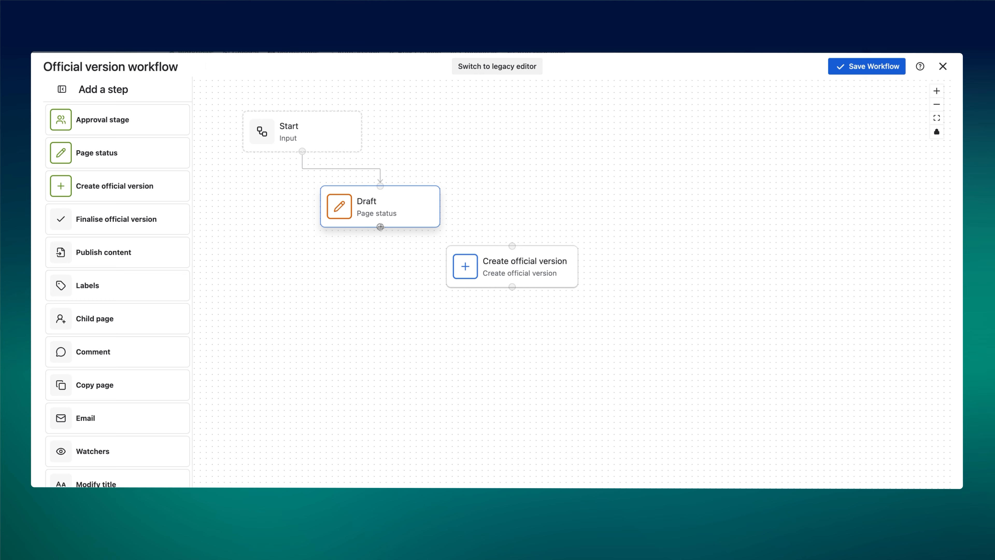
mouse_move(527, 252)
left_mouse_down()
mouse_move(515, 250)
mouse_move(515, 266)
left_mouse_up()
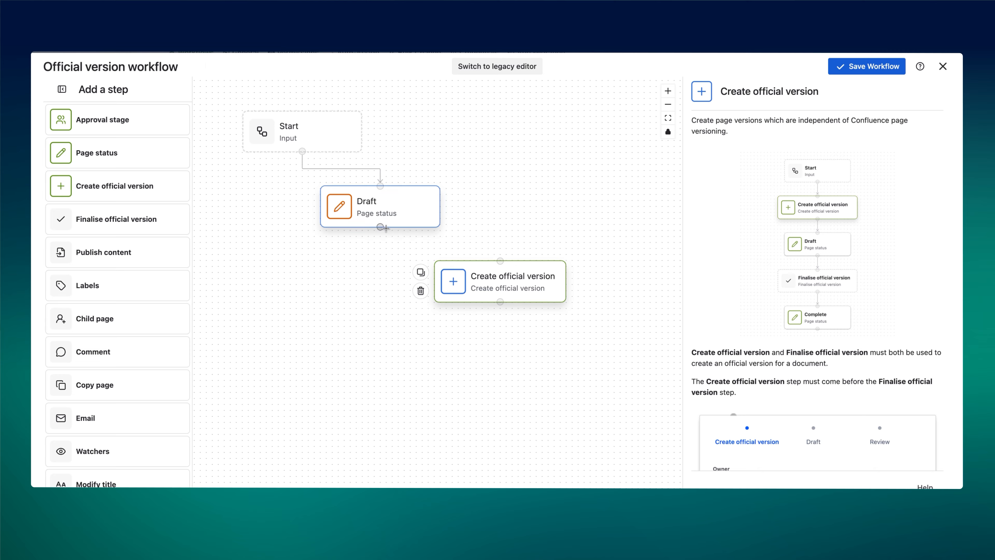
left_click_drag(380, 227, 515, 259)
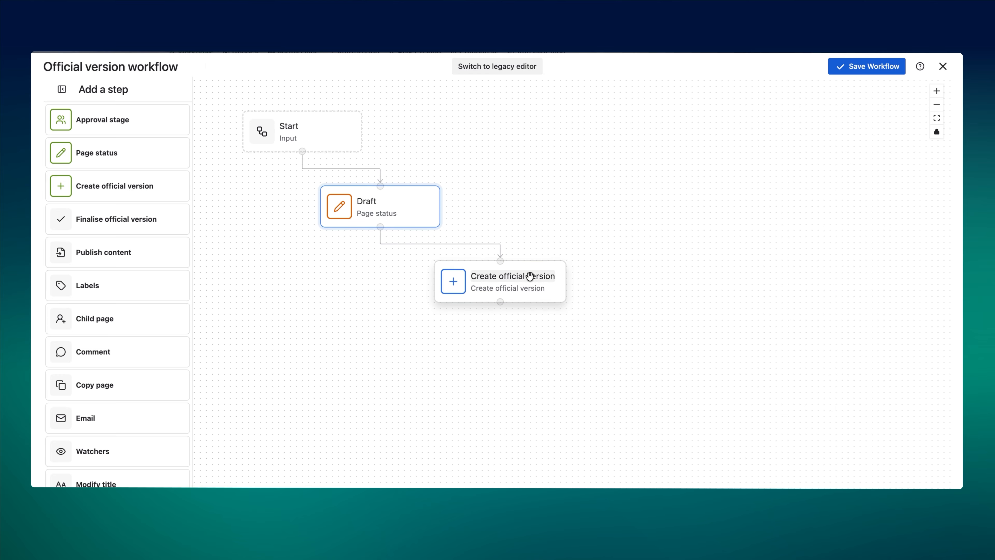
Step: Try to save the workflow with Create official version as its last step, and close that step's name editing
left_click(530, 276)
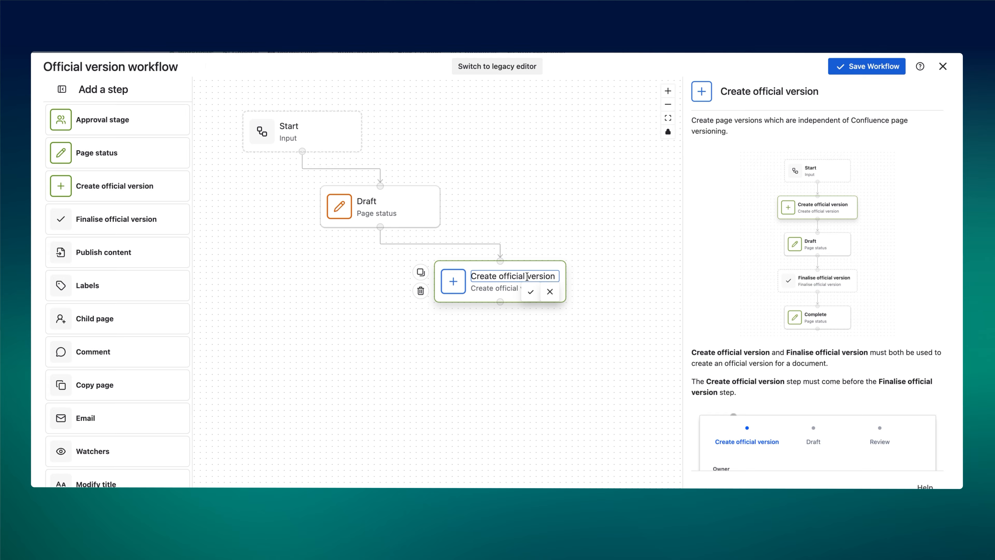
left_click(854, 66)
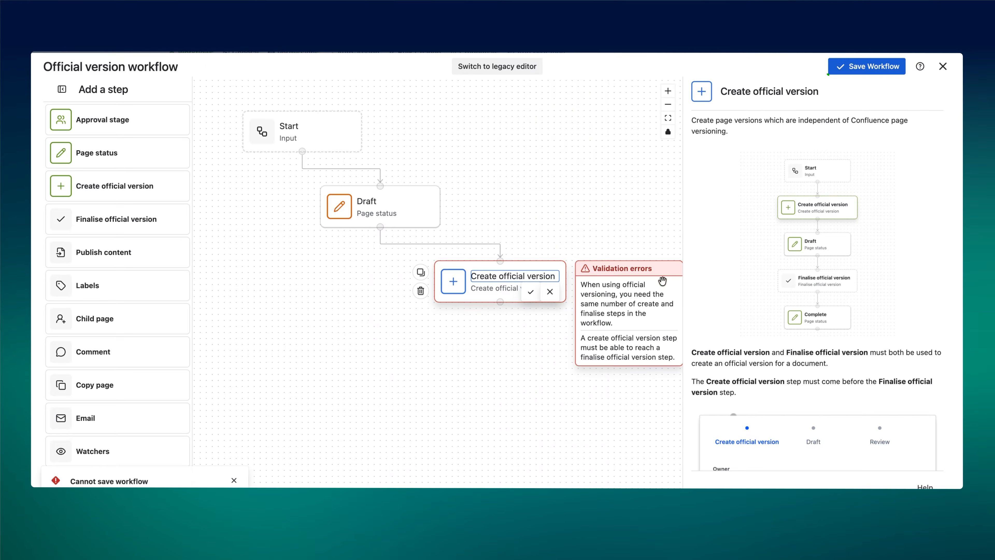
left_click(531, 292)
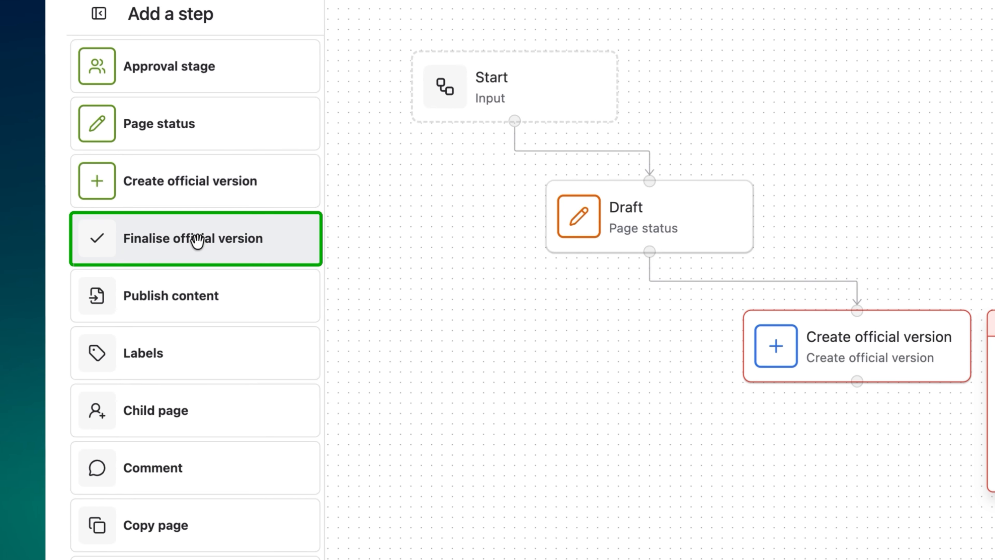
Step: Add a Finalise official version step below Create official version and connect Create official version to it
left_click_drag(195, 238, 842, 504)
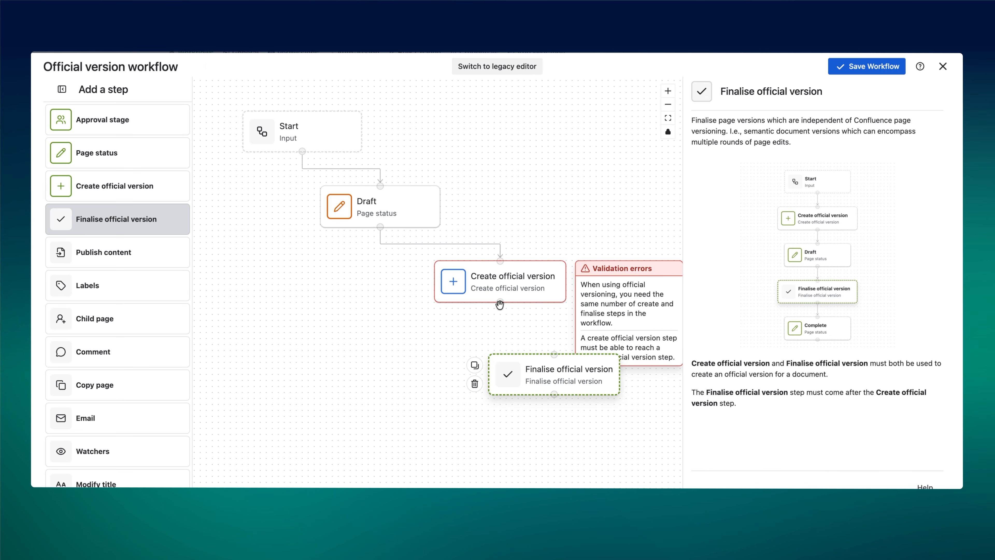
mouse_move(500, 304)
left_mouse_down()
mouse_move(537, 352)
mouse_move(554, 354)
left_mouse_up()
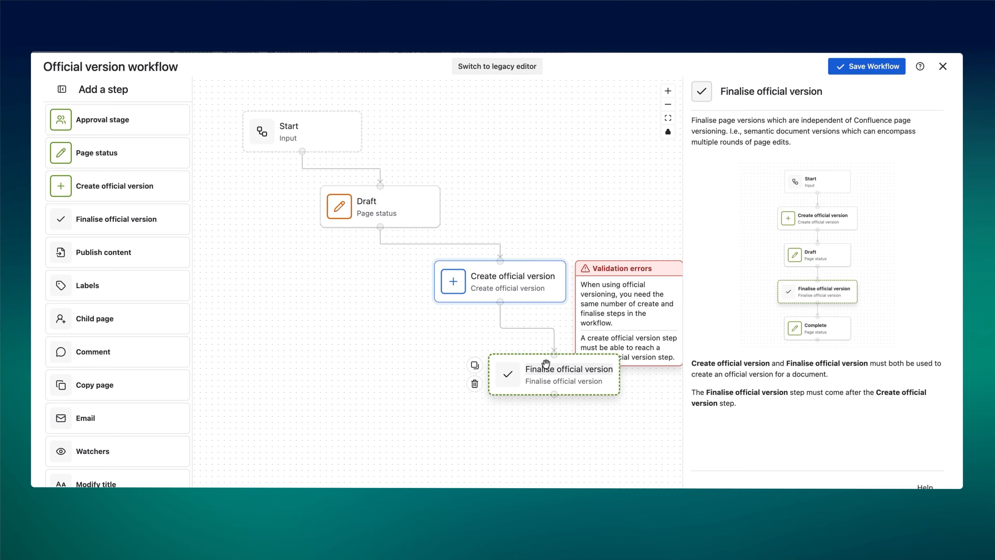
Step: Add a page status named Current below Finalise official version and connect Finalise official version to it
left_click_drag(105, 153, 617, 446)
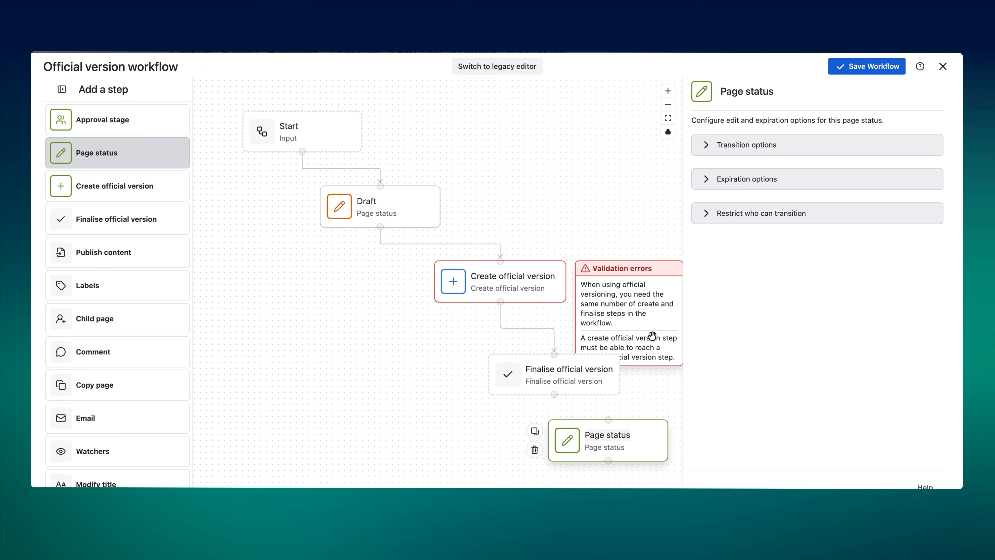
left_click(732, 91)
type("C")
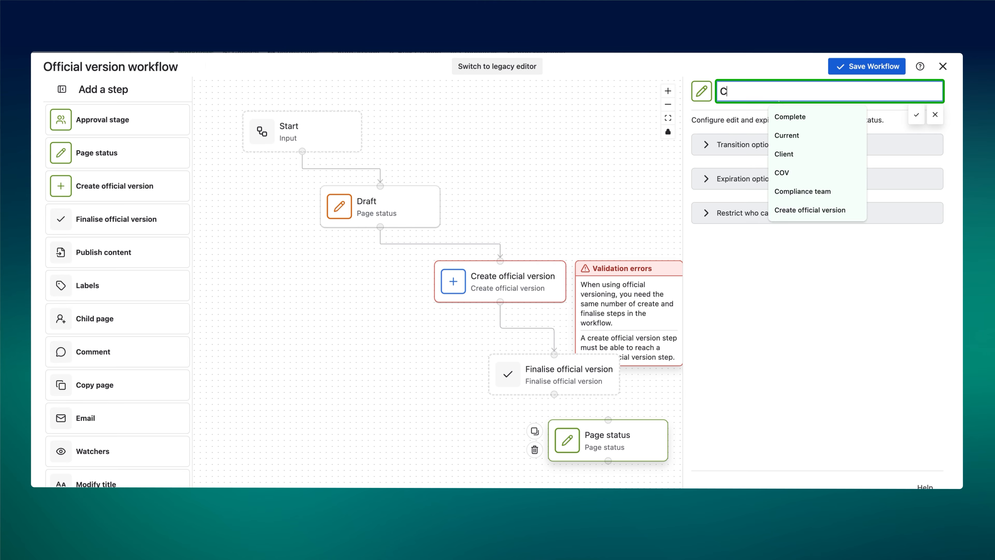
type("urrent")
key("Return")
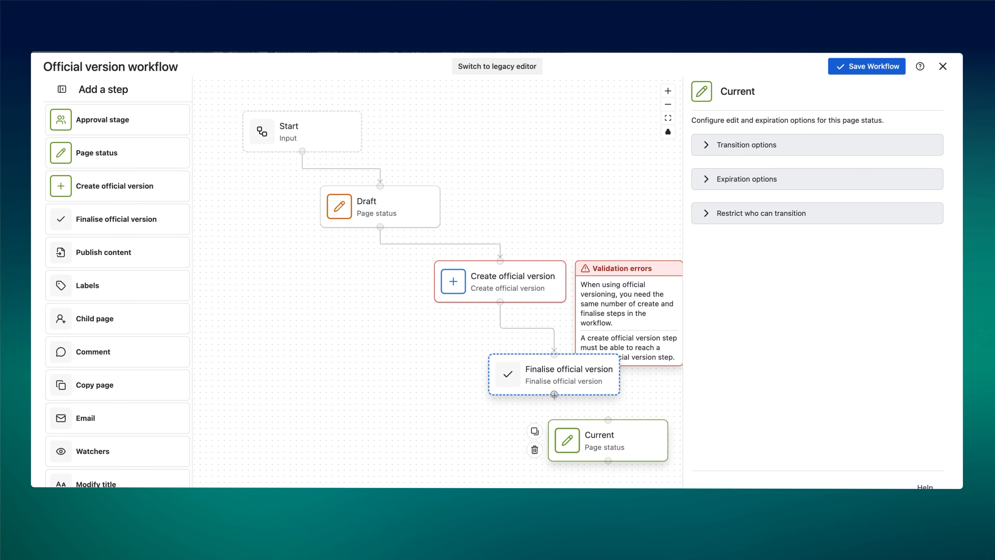
left_click_drag(554, 395, 640, 439)
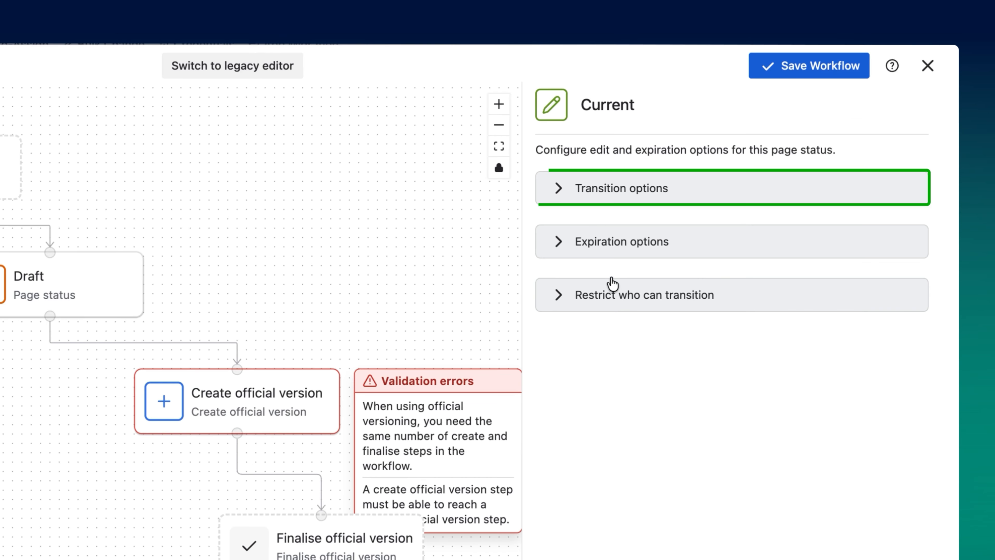
Step: Make the Current status transition to the Next status on page edit, and connect it back to Draft
left_click(560, 196)
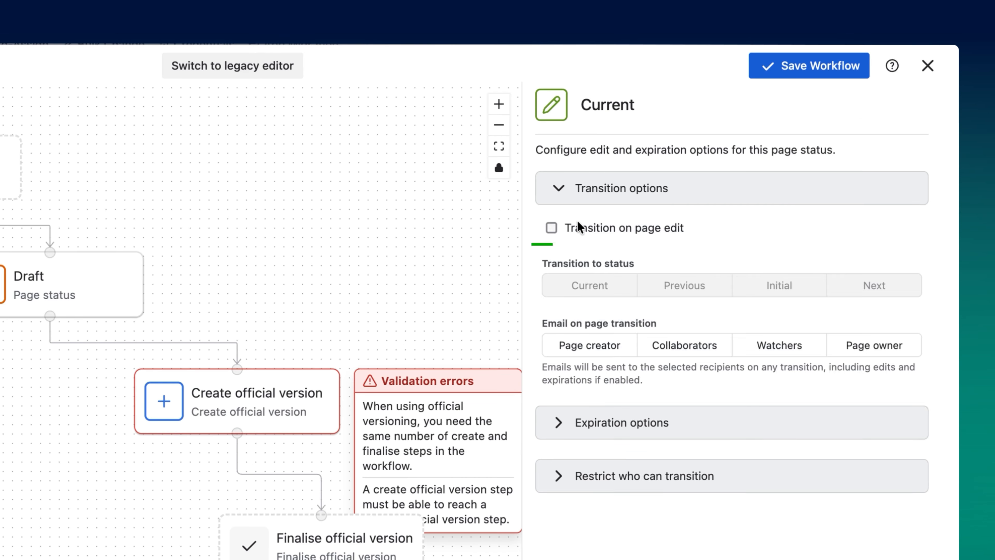
left_click(571, 228)
left_click(790, 290)
left_click(871, 290)
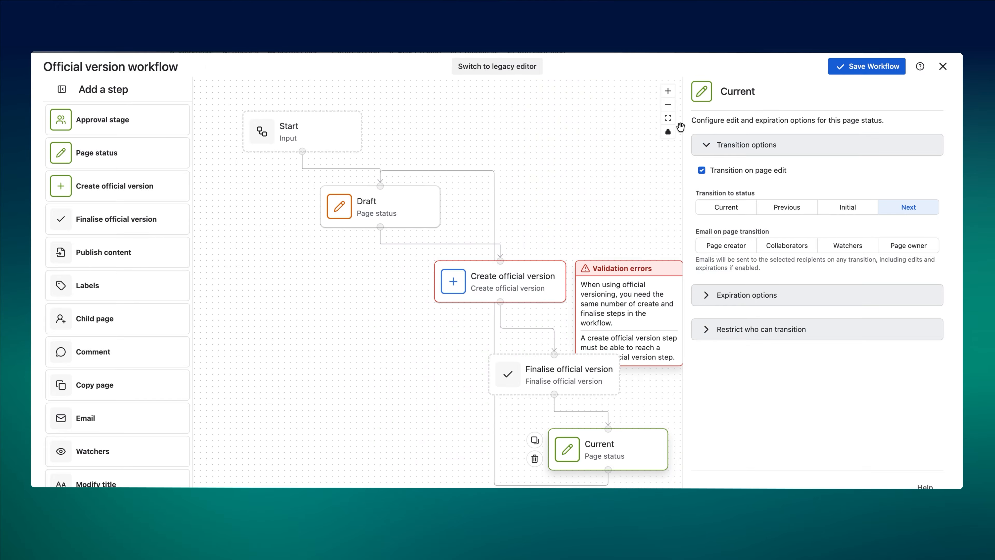
Step: Save the completed Official version workflow
left_click(669, 106)
left_click(670, 105)
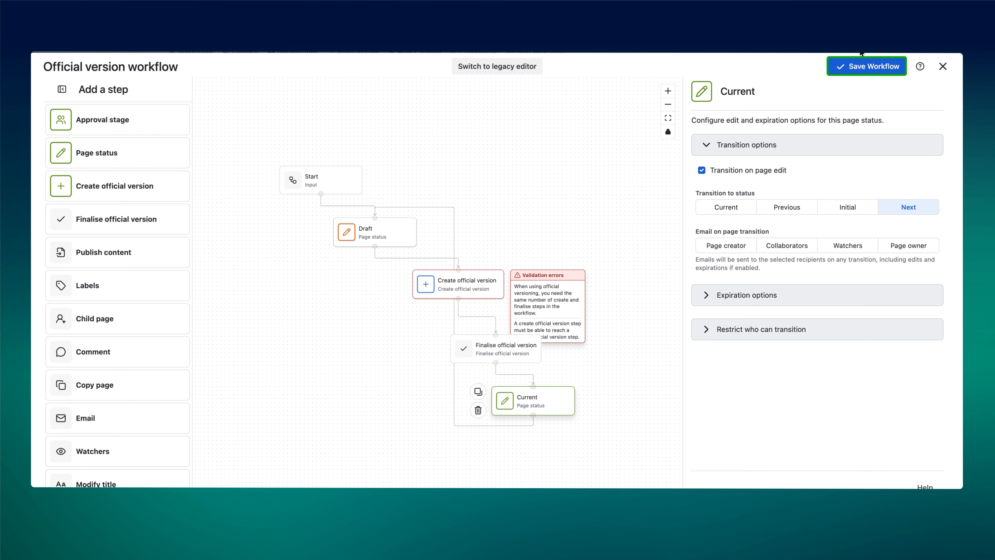
left_click(865, 63)
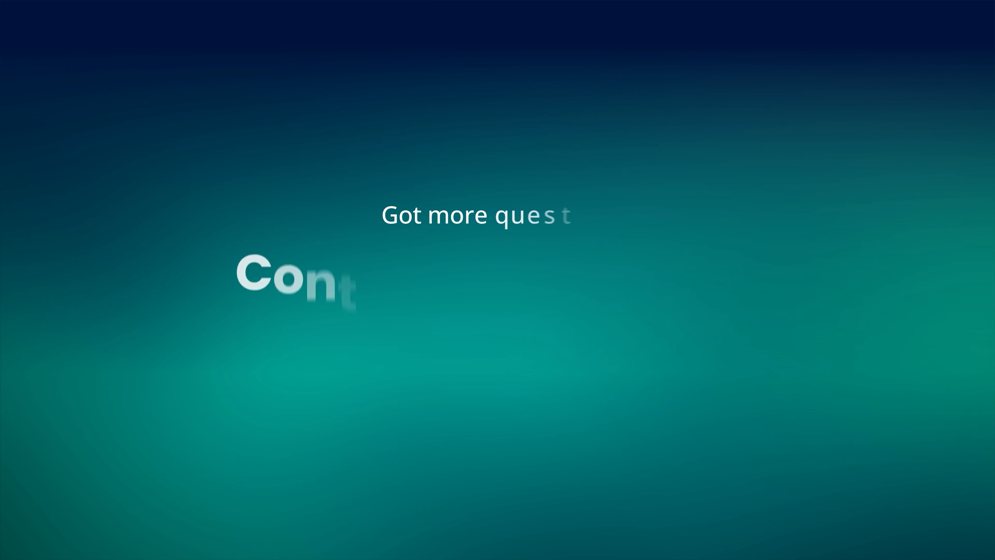